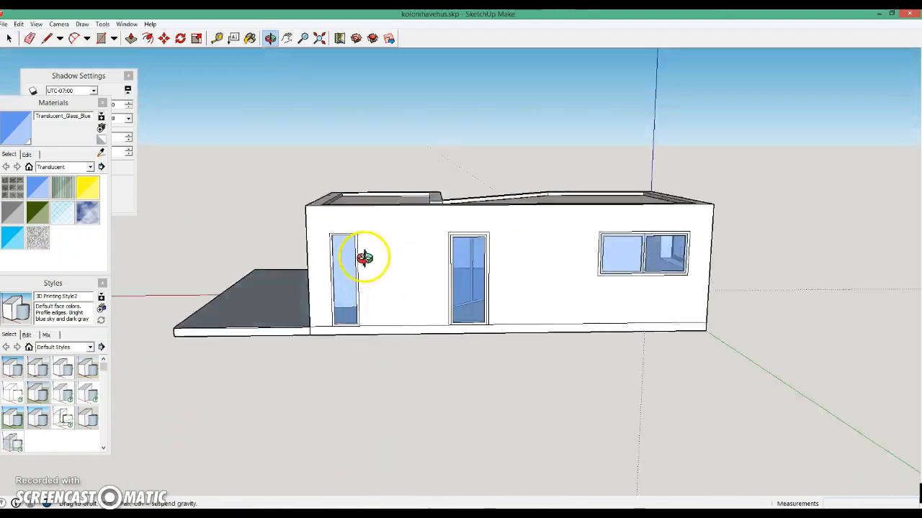
Show the house model from the standard Back view
{"action": "key", "text": "space"}
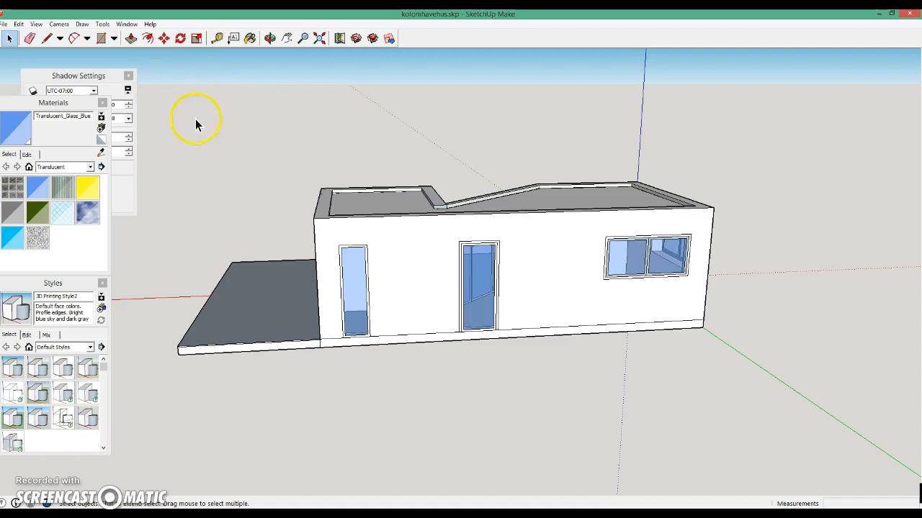
{"action": "left_click", "coordinate": [54, 26]}
{"action": "mouse_move", "coordinate": [166, 56]}
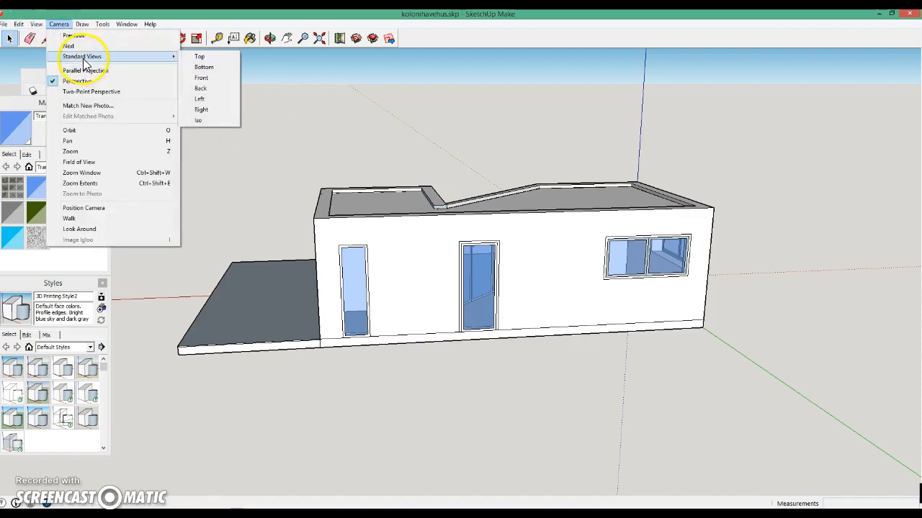
{"action": "left_click", "coordinate": [203, 88]}
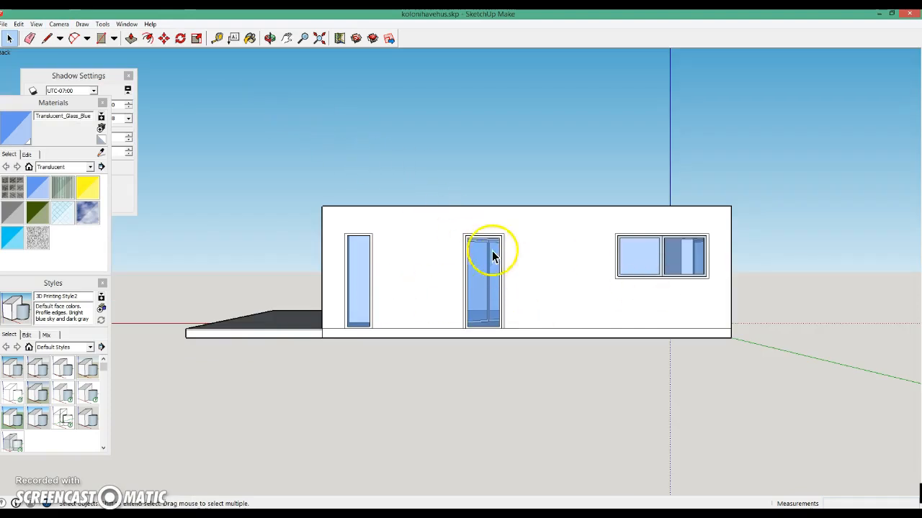
Apply the second style in the Photo Modeling collection to the model
{"action": "left_click", "coordinate": [90, 349]}
{"action": "left_click", "coordinate": [83, 417]}
{"action": "left_click", "coordinate": [90, 348]}
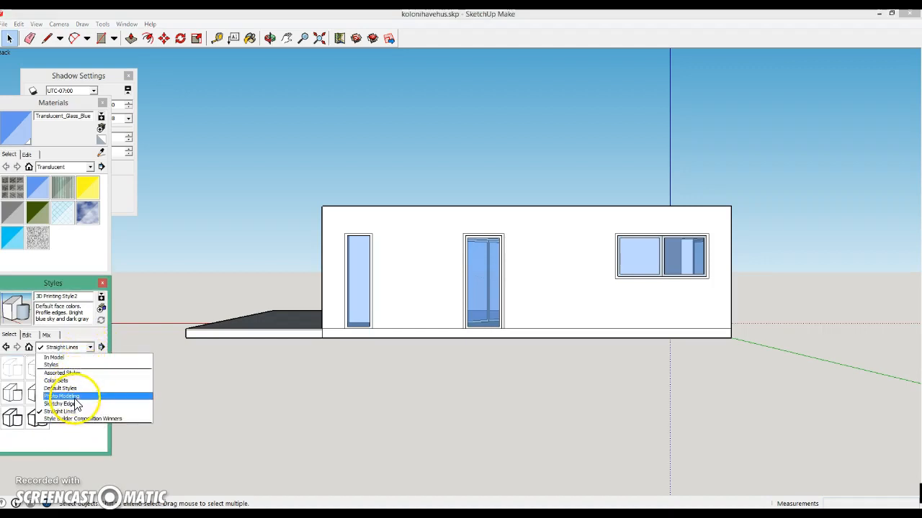
{"action": "left_click", "coordinate": [74, 397]}
{"action": "left_click", "coordinate": [39, 371]}
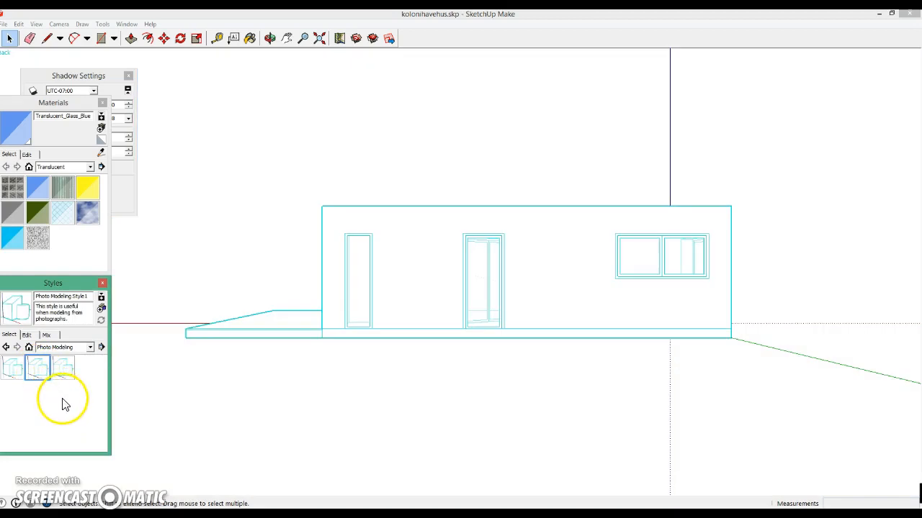
Change the style's edge color to black
{"action": "left_click", "coordinate": [27, 336]}
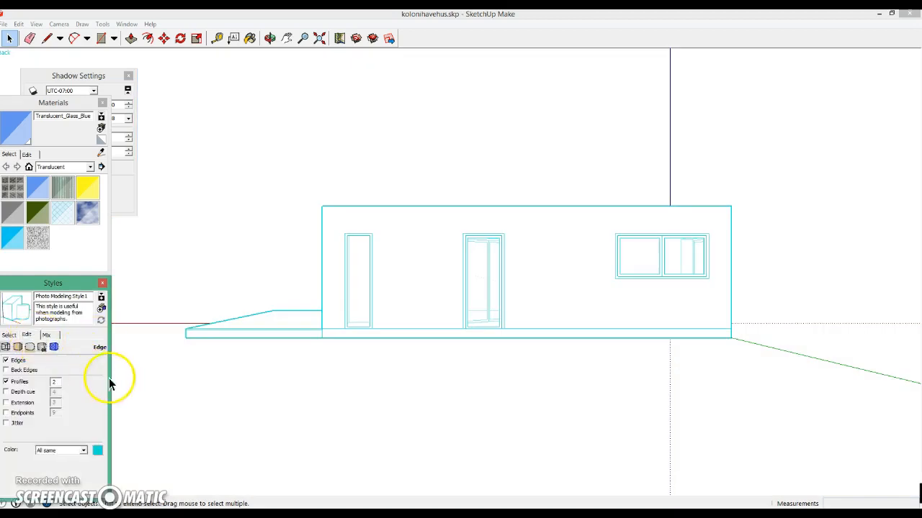
{"action": "left_click", "coordinate": [97, 450]}
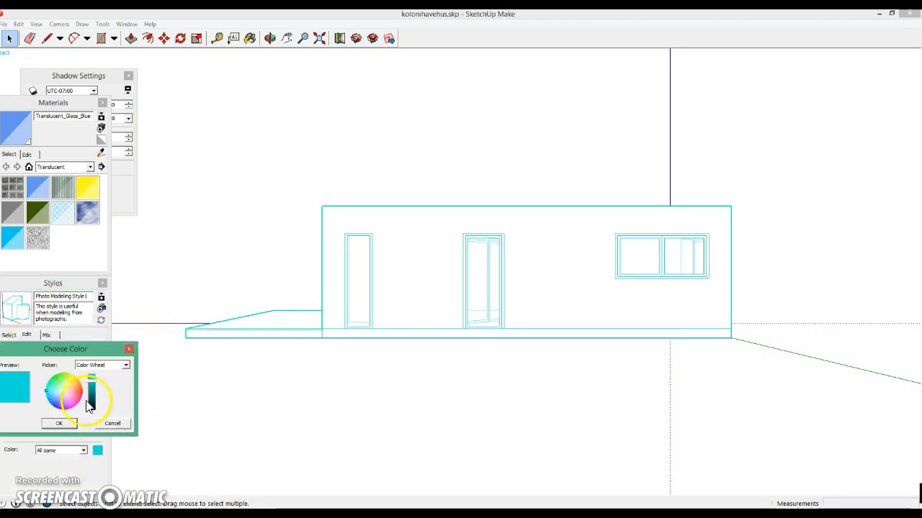
{"action": "left_click_drag", "start_coordinate": [96, 388], "coordinate": [86, 435]}
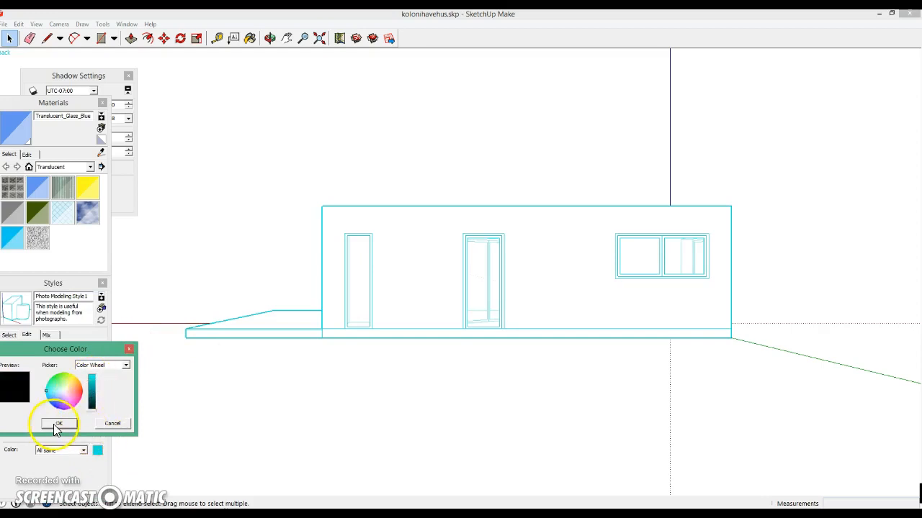
{"action": "left_click", "coordinate": [58, 425]}
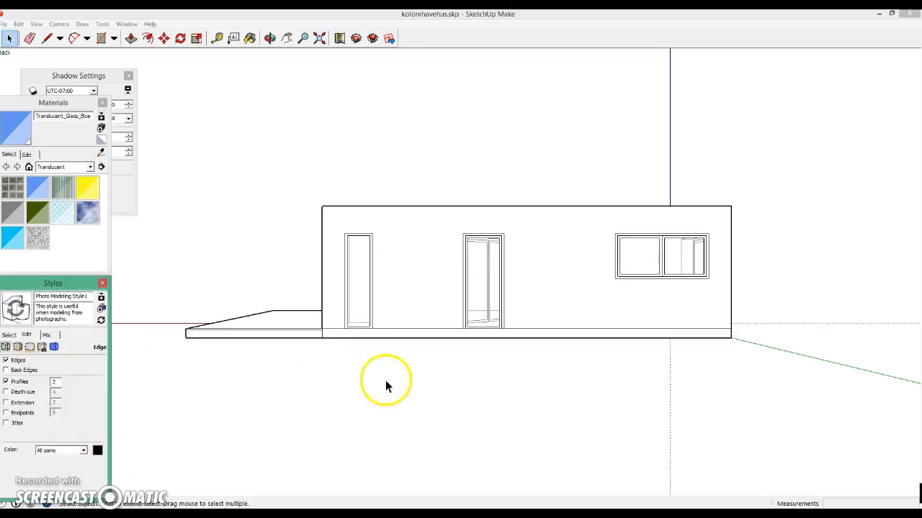
Set the camera to parallel projection and hide the drawing axes
{"action": "left_click", "coordinate": [70, 26]}
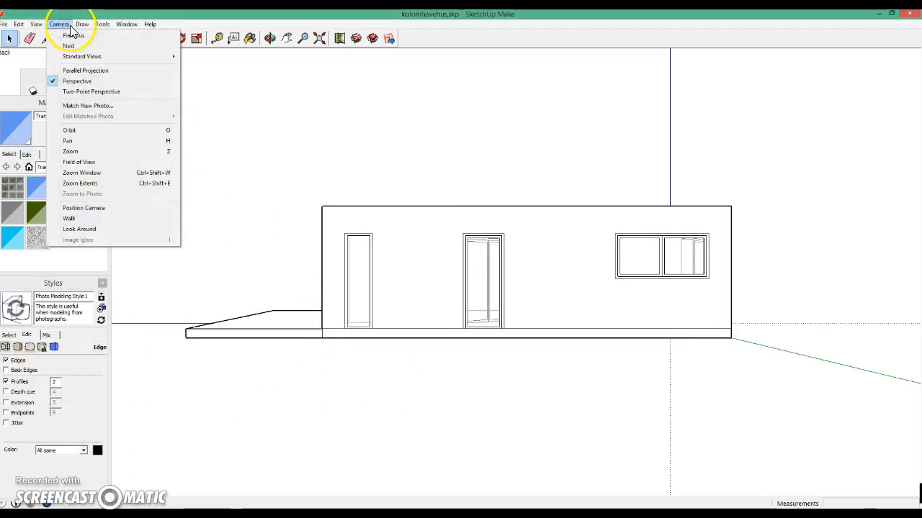
{"action": "left_click", "coordinate": [81, 71]}
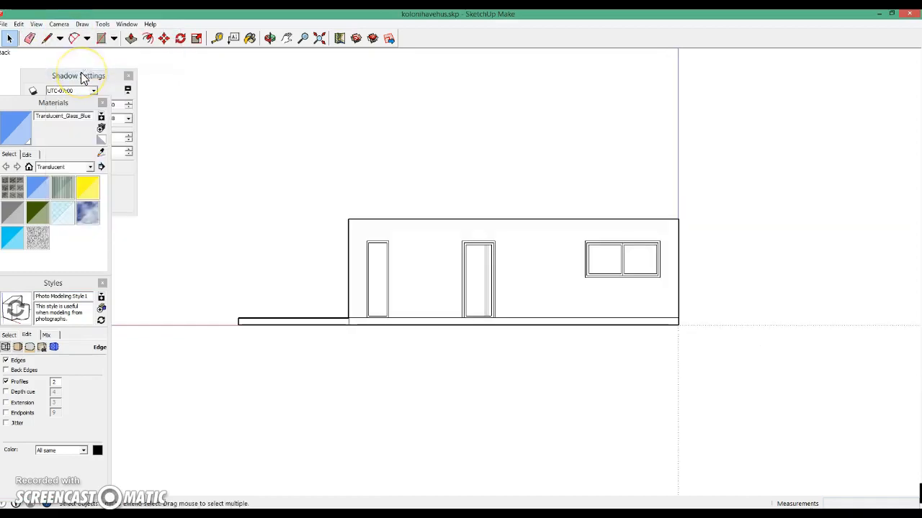
{"action": "left_click", "coordinate": [61, 25]}
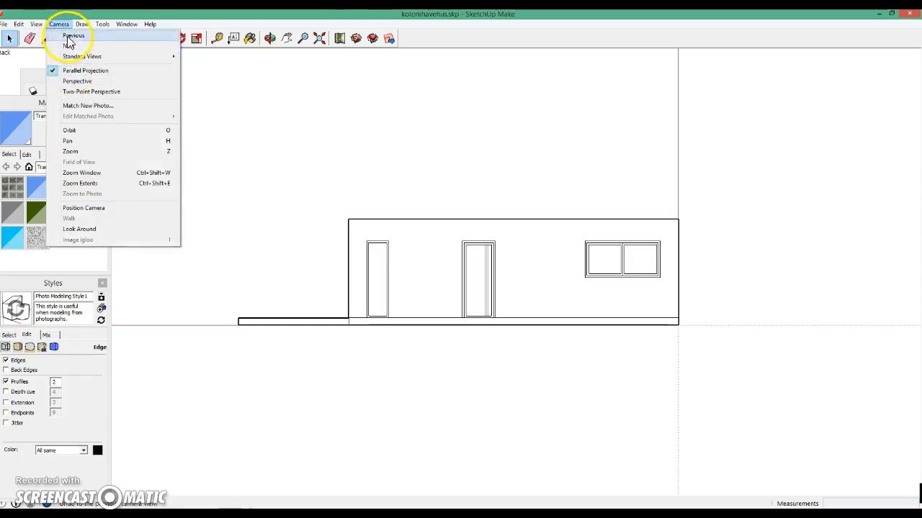
{"action": "mouse_move", "coordinate": [36, 27]}
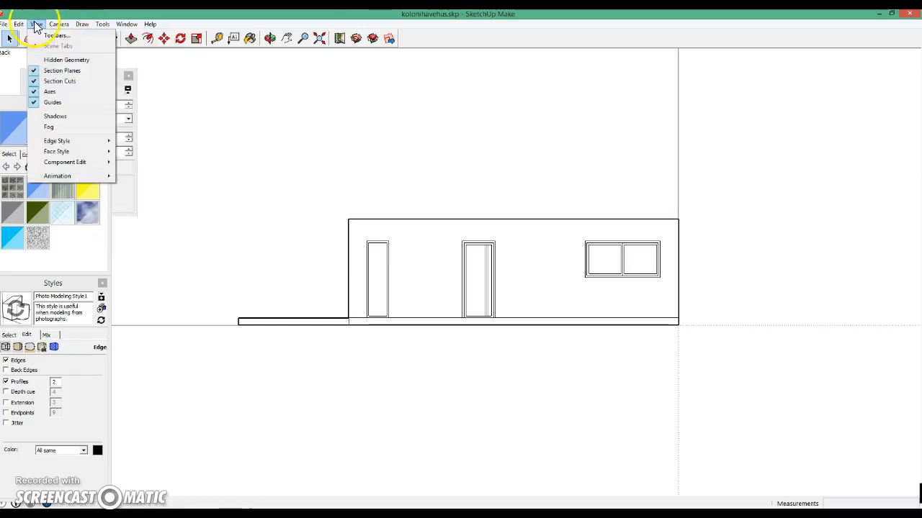
{"action": "left_click", "coordinate": [57, 92]}
Export the back elevation as a 2D TIFF graphic named kolonihavehus.tif to the desktop (Skrivebord)
{"action": "scroll", "coordinate": [462, 296], "scroll_direction": "up", "scroll_amount": 4}
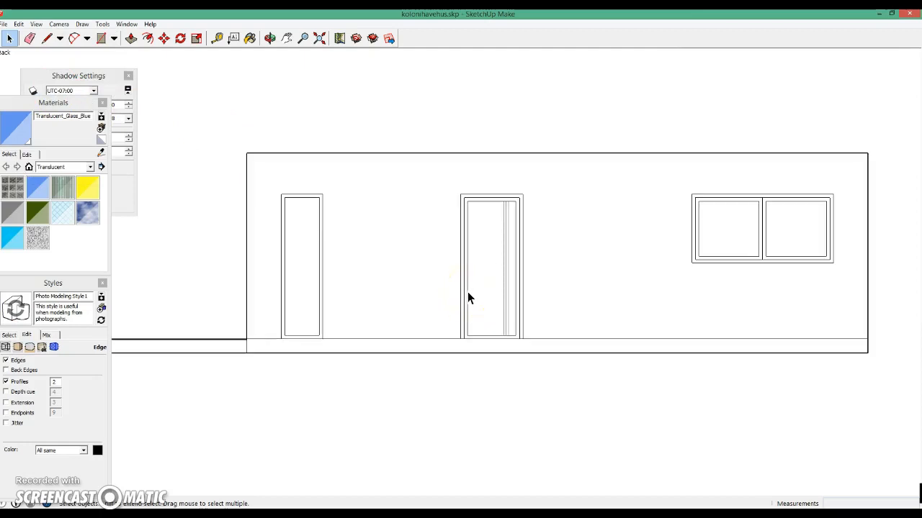
{"action": "scroll", "coordinate": [468, 295], "scroll_direction": "up", "scroll_amount": 1}
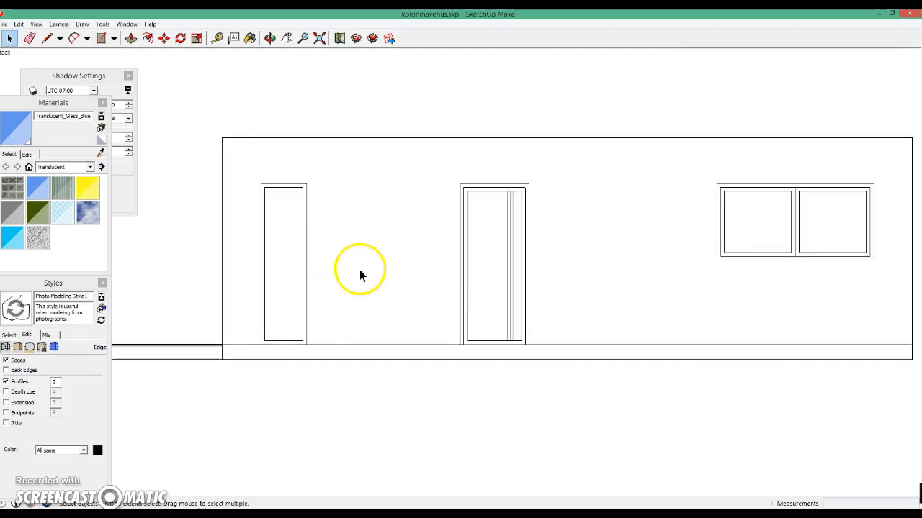
{"action": "scroll", "coordinate": [359, 269], "scroll_direction": "down", "scroll_amount": 1}
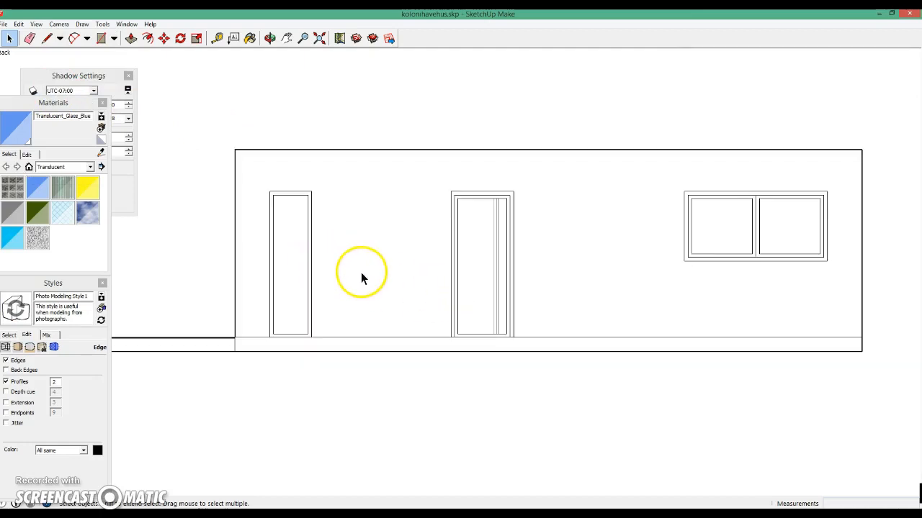
{"action": "left_click", "coordinate": [4, 23]}
{"action": "mouse_move", "coordinate": [56, 174]}
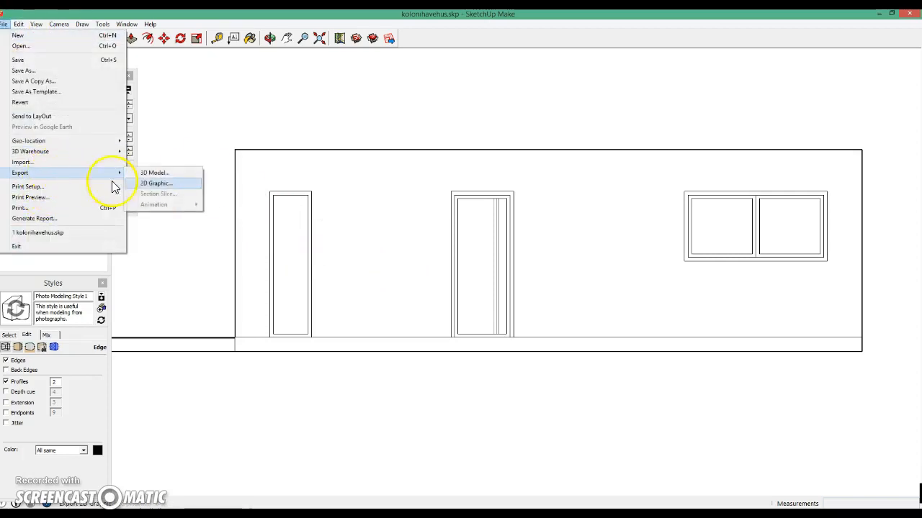
{"action": "left_click", "coordinate": [173, 188]}
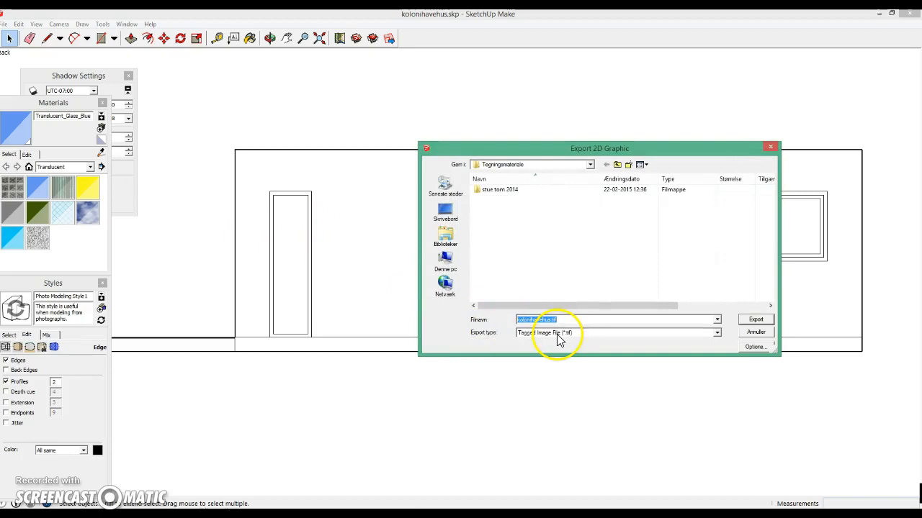
{"action": "left_click", "coordinate": [446, 213]}
{"action": "left_click", "coordinate": [756, 319]}
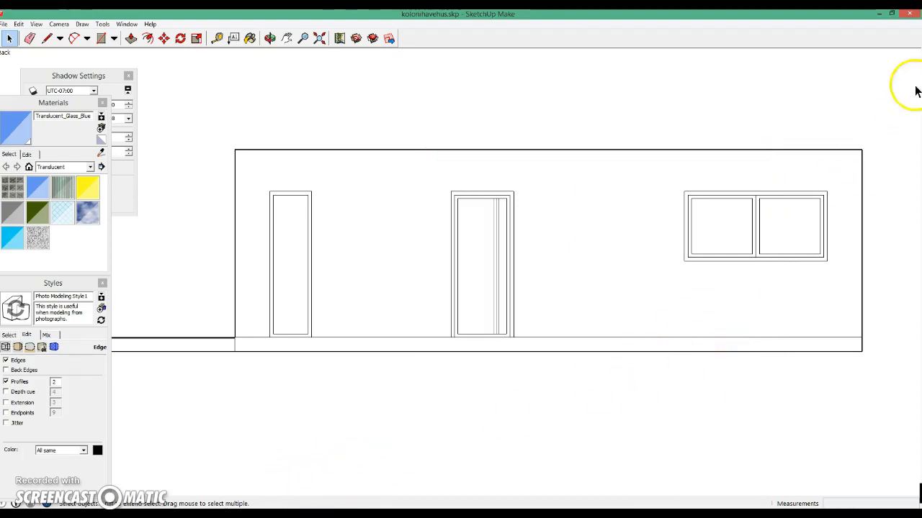
Switch to Photoshop and open kolonihavehus.tif from the desktop (Skrivebord)
{"action": "key", "text": "alt+F4"}
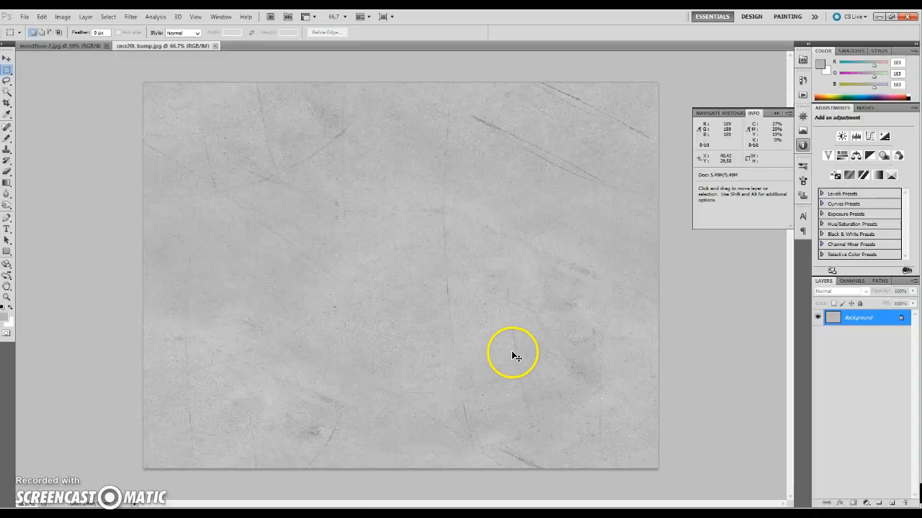
{"action": "key", "text": "ctrl+o"}
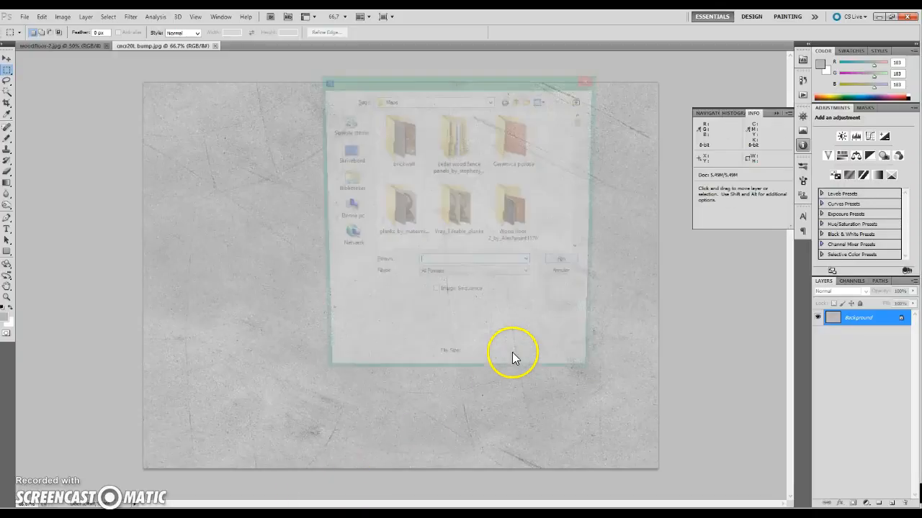
{"action": "left_click", "coordinate": [350, 154]}
{"action": "left_click_drag", "start_coordinate": [583, 134], "coordinate": [576, 243]}
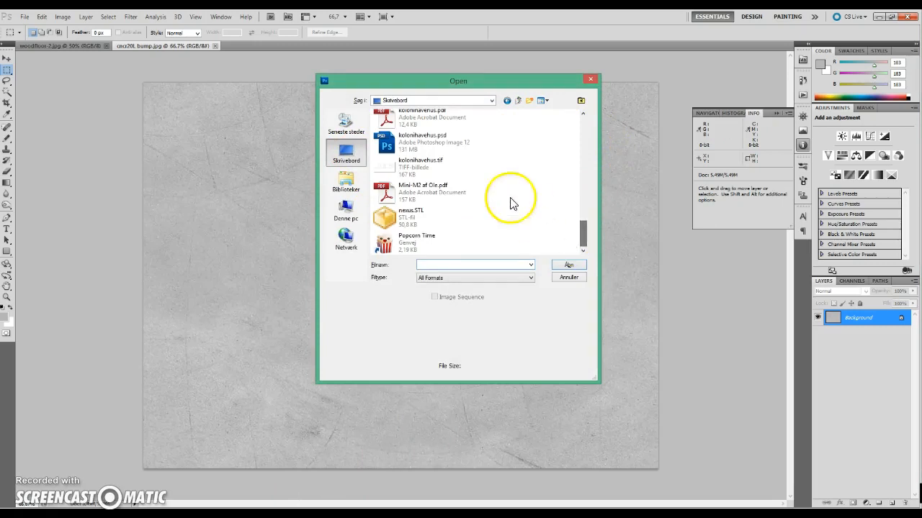
{"action": "left_click", "coordinate": [584, 205]}
{"action": "left_click_drag", "start_coordinate": [587, 219], "coordinate": [584, 264]}
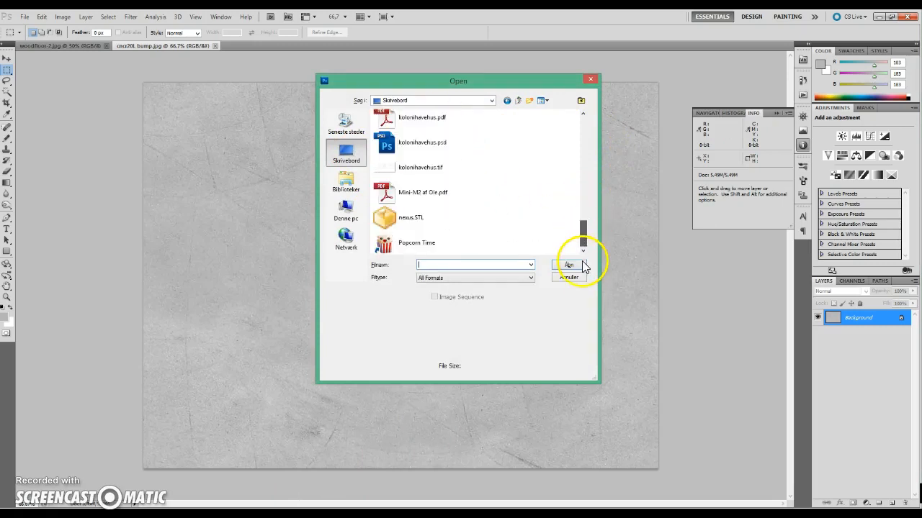
{"action": "double_click", "coordinate": [424, 167]}
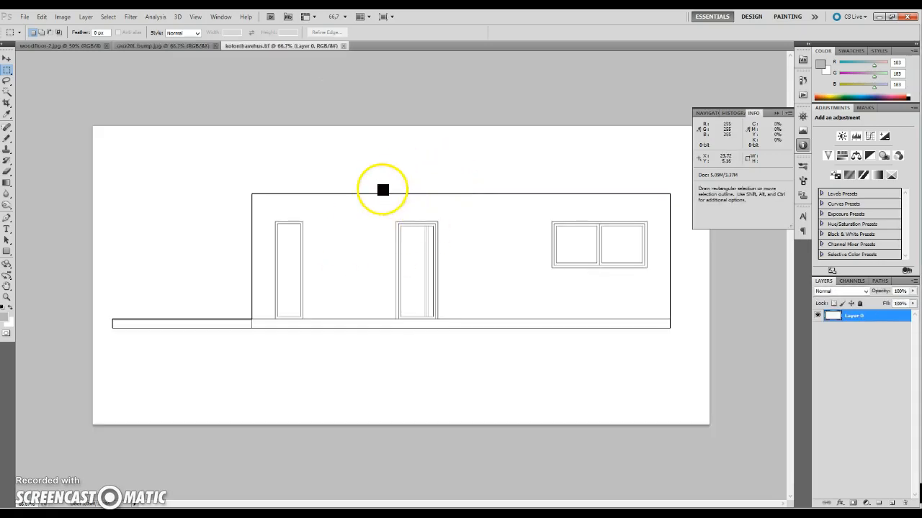
Review the two open texture images, cncr20L bump.jpg and woodfloor-2.jpg
{"action": "left_click", "coordinate": [147, 46]}
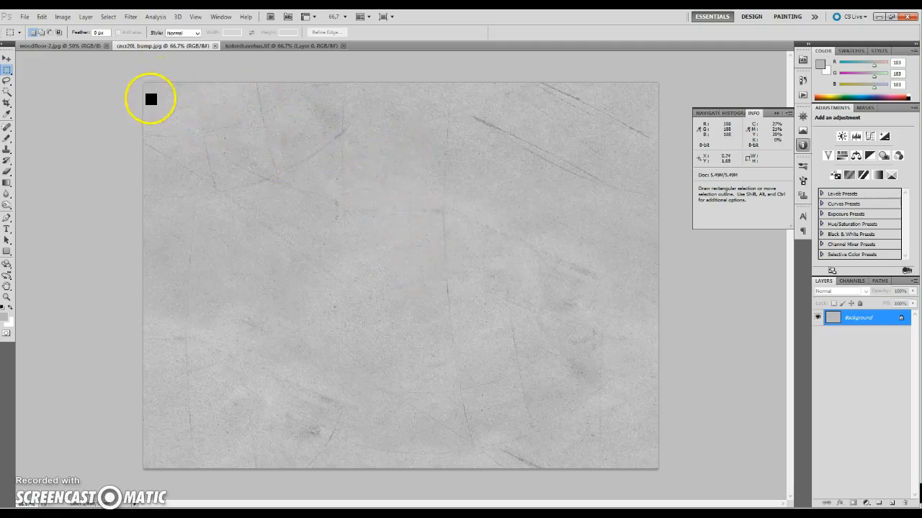
{"action": "left_click", "coordinate": [59, 46]}
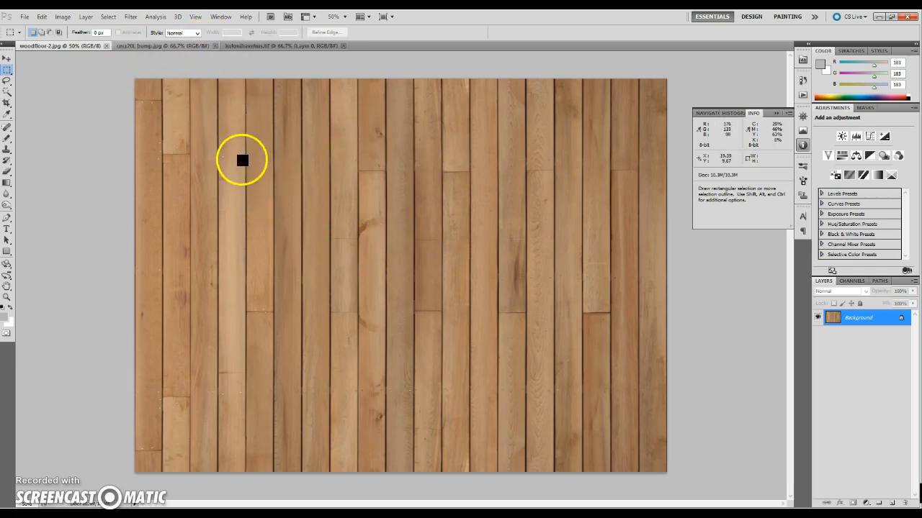
{"action": "left_click", "coordinate": [42, 16]}
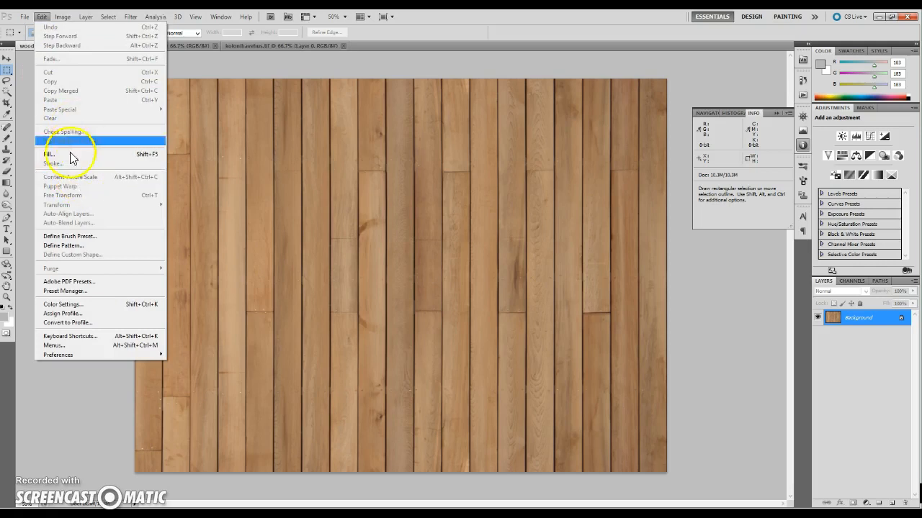
{"action": "mouse_move", "coordinate": [55, 22]}
{"action": "mouse_move", "coordinate": [108, 16]}
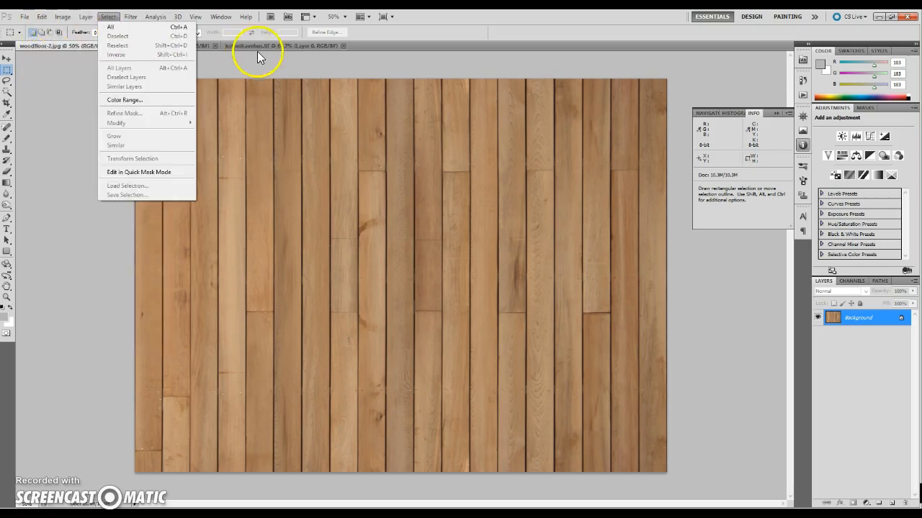
{"action": "left_click", "coordinate": [471, 29]}
Try to rotate the fully selected wood floor layer 90° clockwise with Transform
{"action": "key", "text": "ctrl+a"}
{"action": "left_click", "coordinate": [42, 17]}
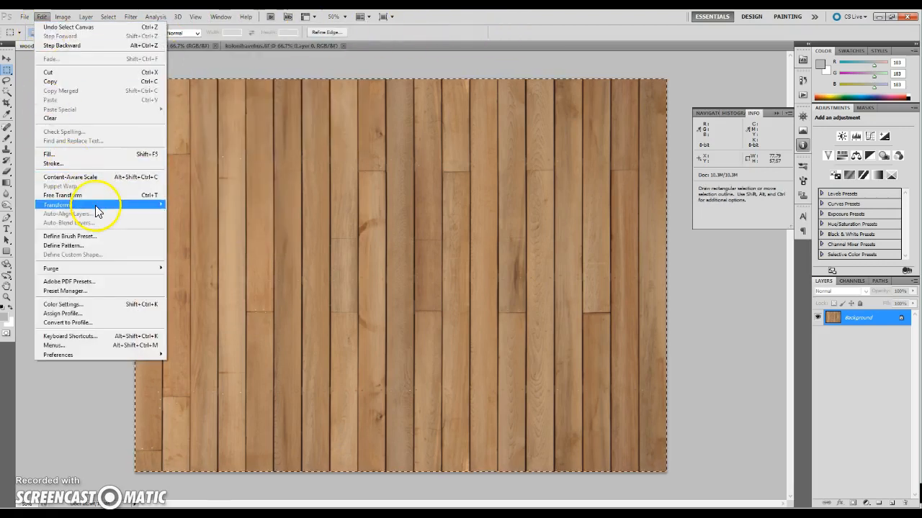
{"action": "mouse_move", "coordinate": [97, 204]}
{"action": "left_click", "coordinate": [193, 287]}
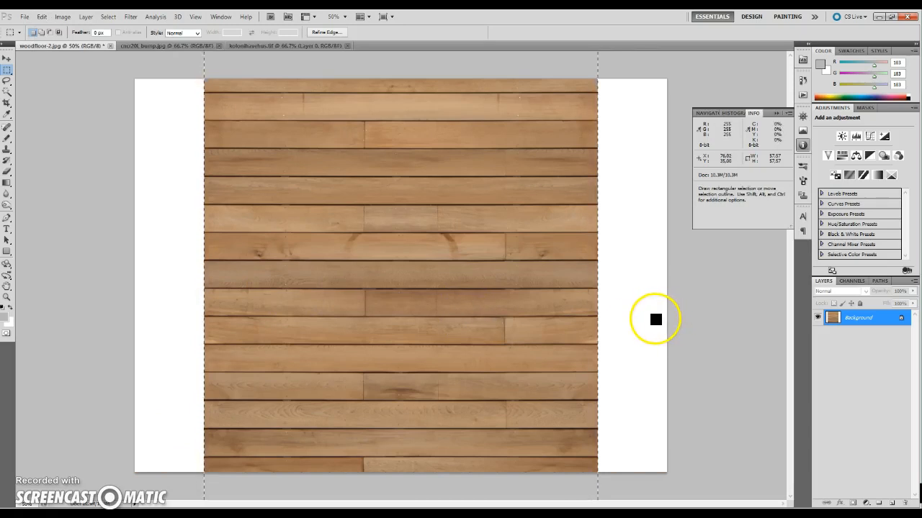
{"action": "key", "text": "Escape"}
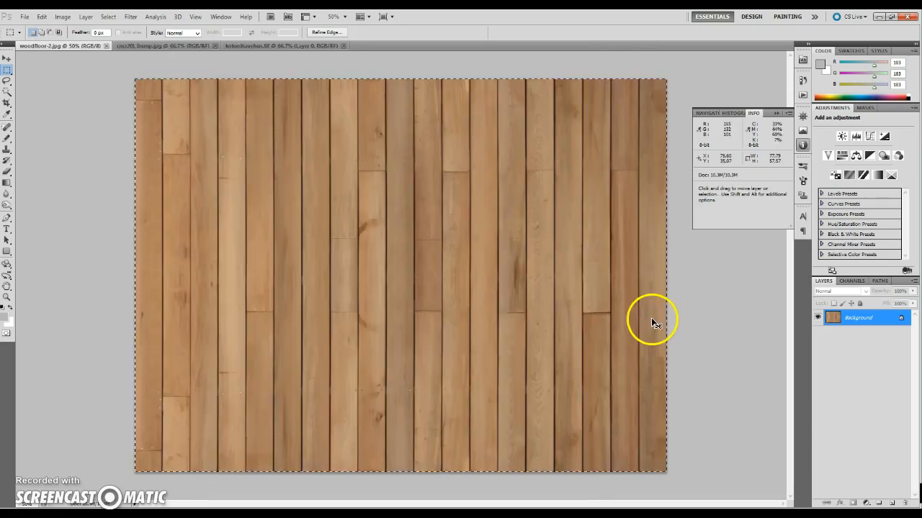
Rotate the whole woodfloor-2.jpg image, including its canvas, 90° clockwise so the planks run horizontally
{"action": "left_click", "coordinate": [63, 17]}
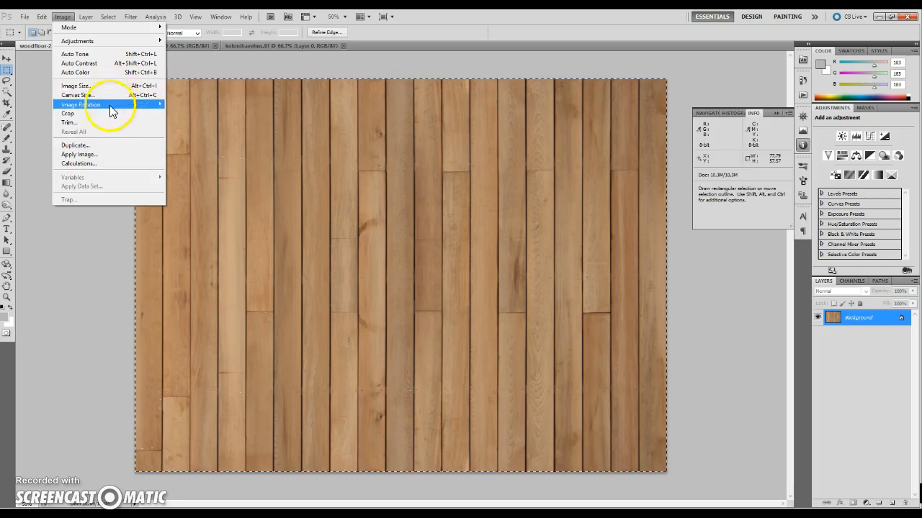
{"action": "mouse_move", "coordinate": [109, 105]}
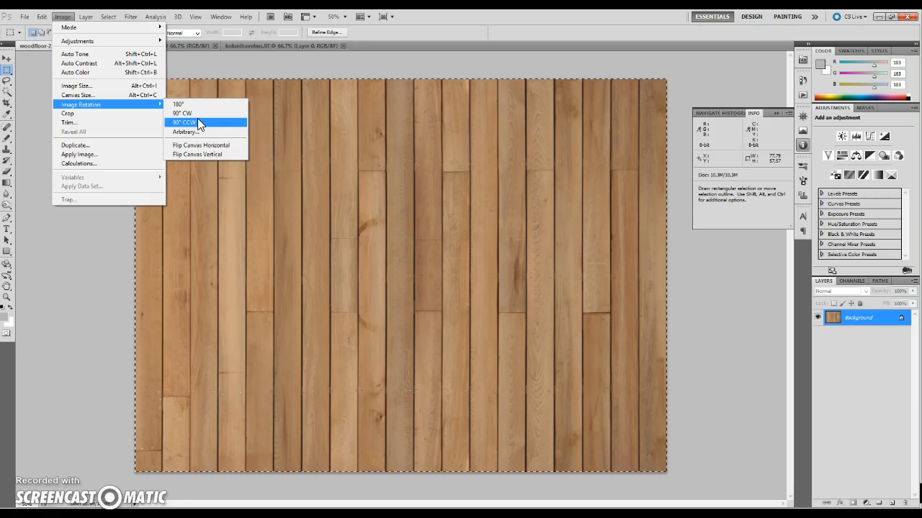
{"action": "left_click", "coordinate": [198, 121]}
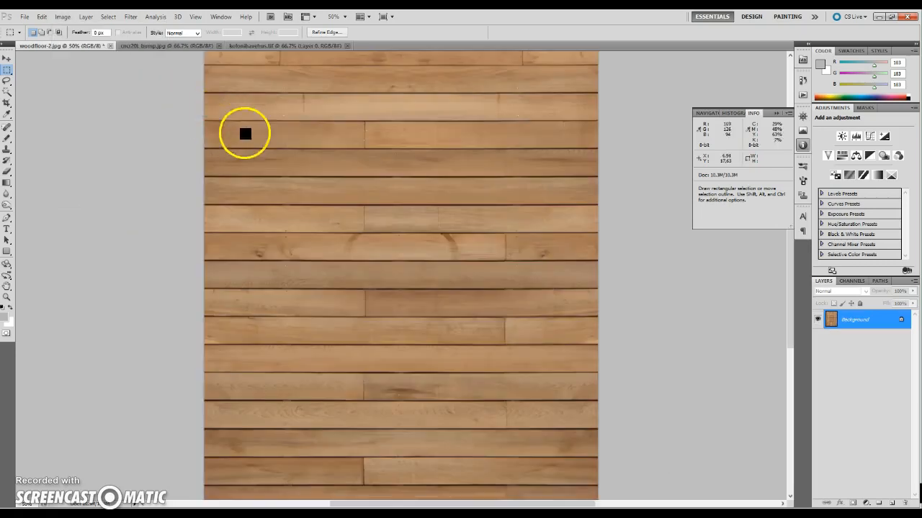
{"action": "left_click", "coordinate": [64, 17]}
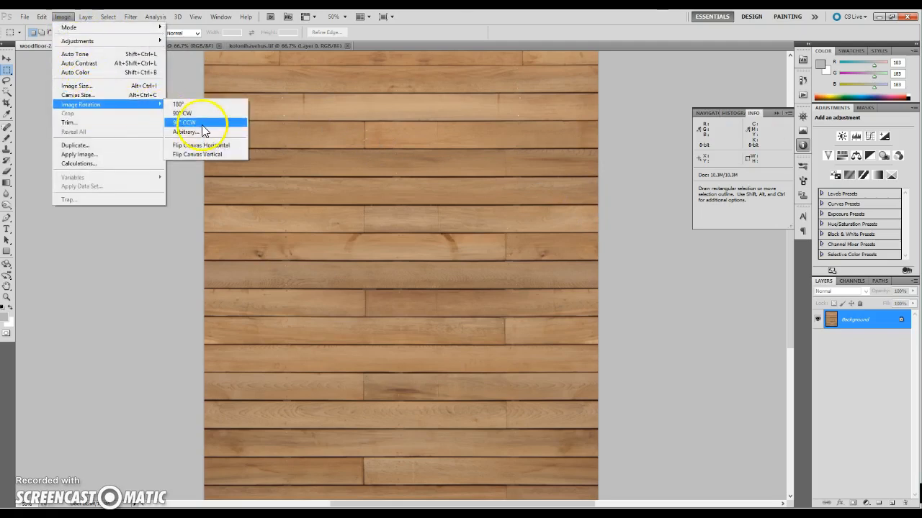
Rotate the entire woodfloor-2.jpg image 180°, keeping the planks horizontal
{"action": "left_click", "coordinate": [198, 105]}
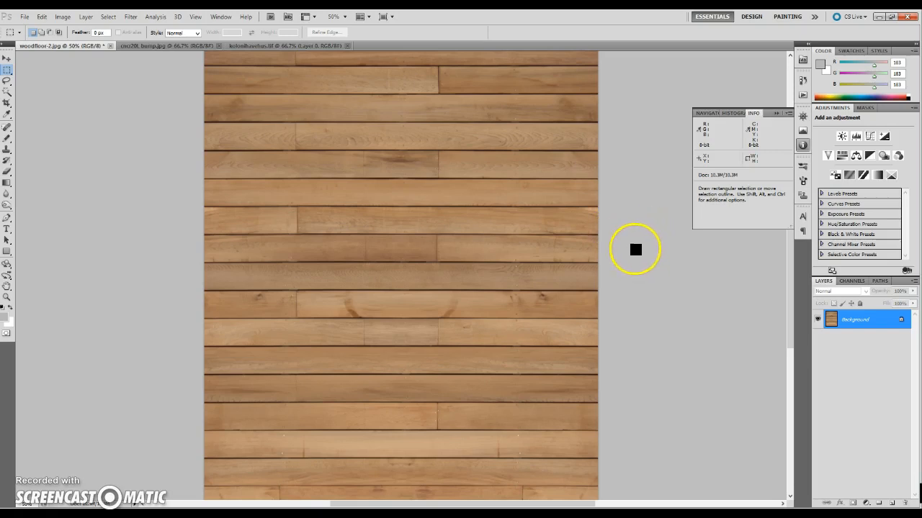
{"action": "left_click", "coordinate": [270, 45]}
{"action": "left_click", "coordinate": [75, 44]}
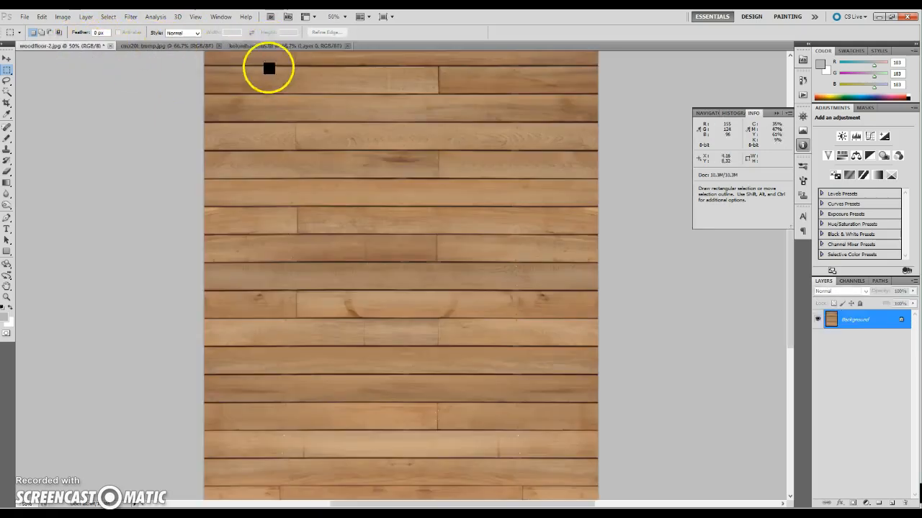
Resize woodfloor-2.jpg to about 7.06 × 9.53 cm with constrained proportions so its planks suit the scale of the house elevation
{"action": "left_click", "coordinate": [287, 47]}
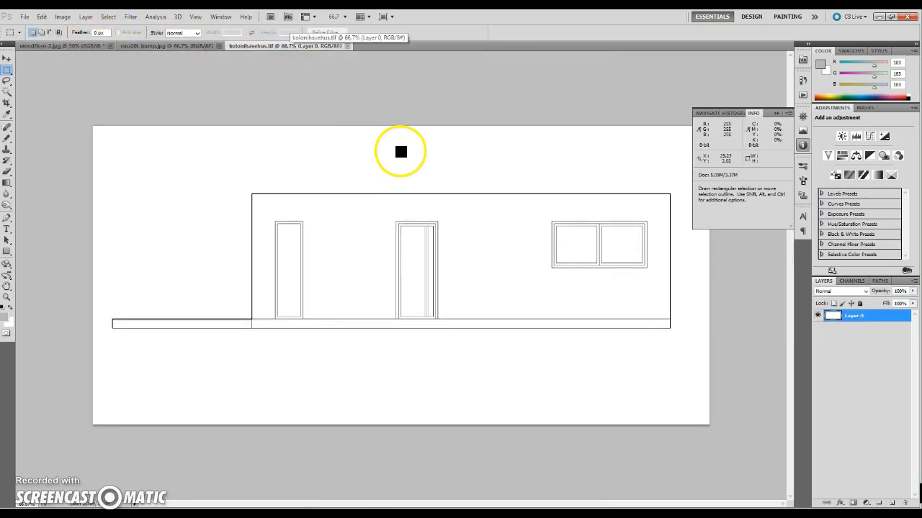
{"action": "key", "text": "ctrl+plus"}
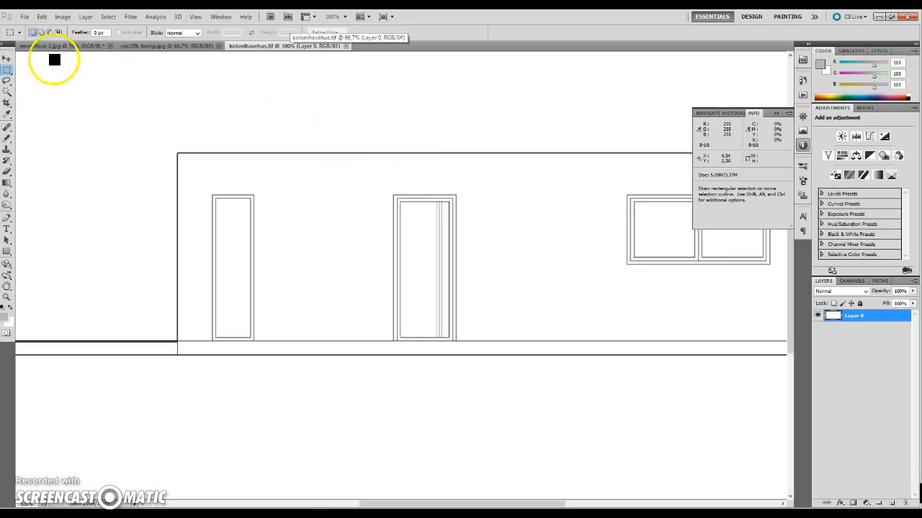
{"action": "left_click", "coordinate": [66, 47]}
{"action": "key", "text": "ctrl+plus"}
{"action": "key", "text": "ctrl+plus"}
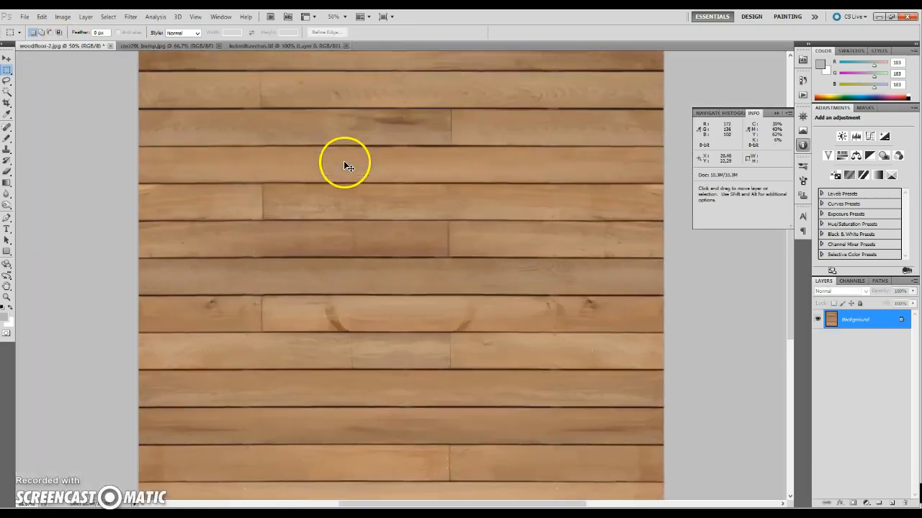
{"action": "left_click", "coordinate": [64, 17]}
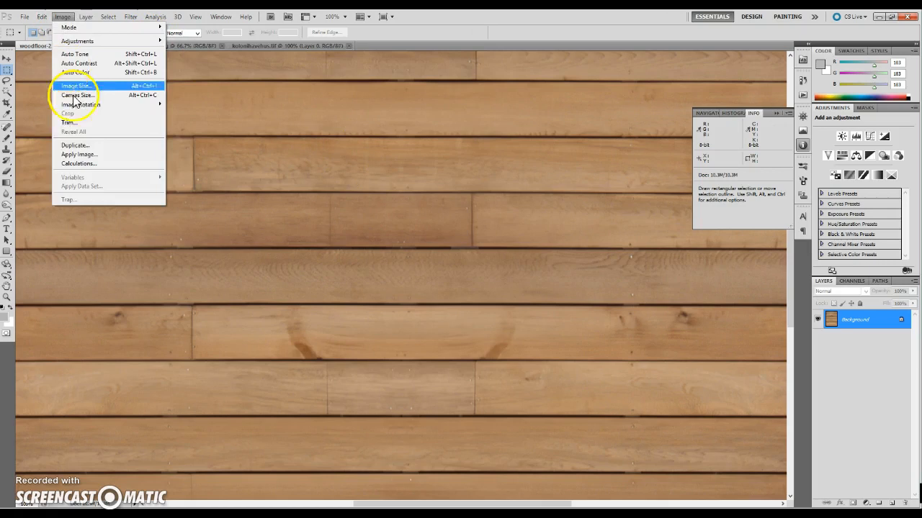
{"action": "left_click", "coordinate": [94, 87]}
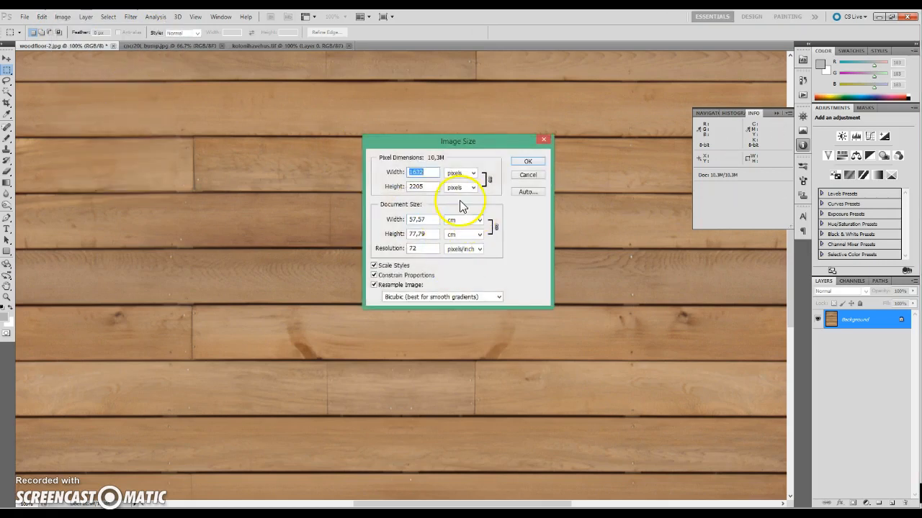
{"action": "type", "text": "134"}
{"action": "key", "text": "Return"}
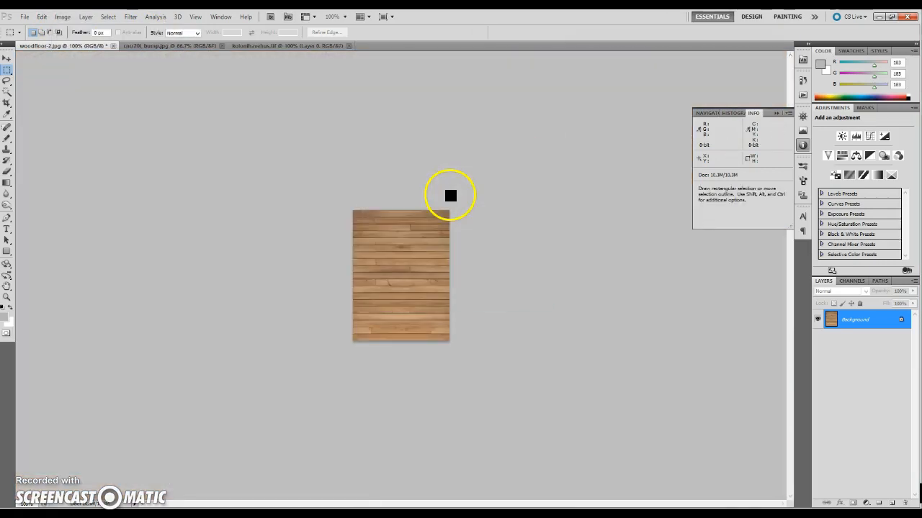
Copy the whole resized wood image and paste it as a new layer into kolonihavehus.tif
{"action": "left_click", "coordinate": [286, 46]}
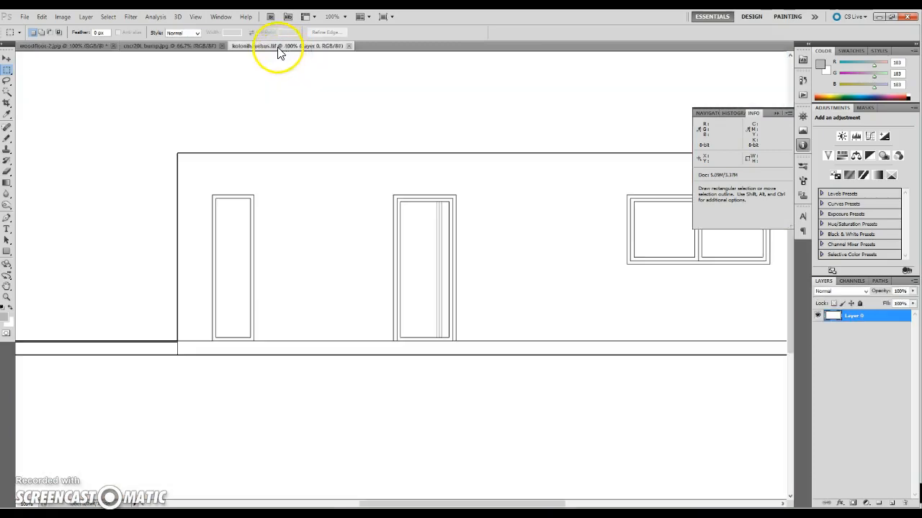
{"action": "left_click", "coordinate": [74, 45]}
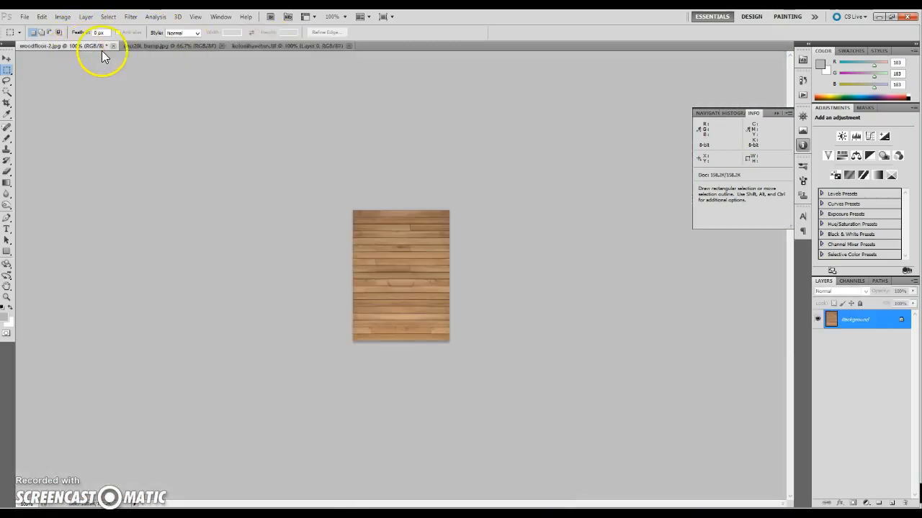
{"action": "left_click", "coordinate": [319, 46]}
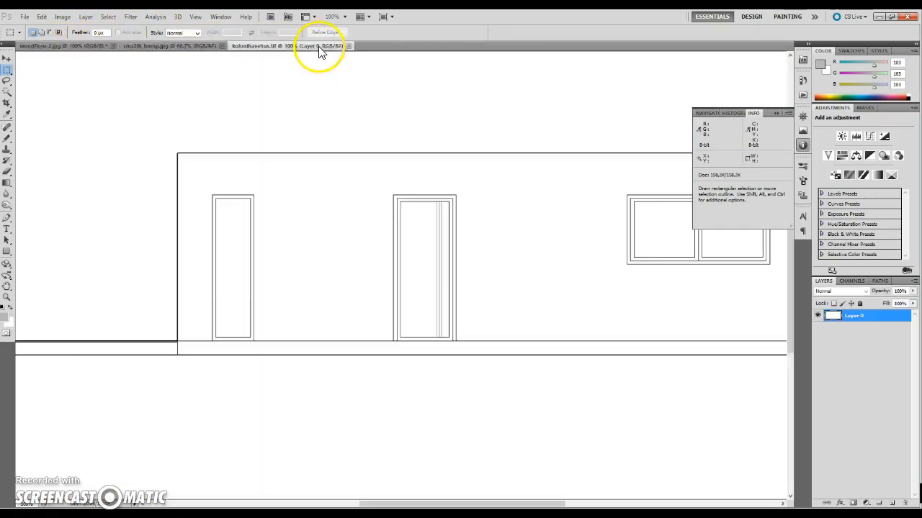
{"action": "left_click", "coordinate": [101, 43]}
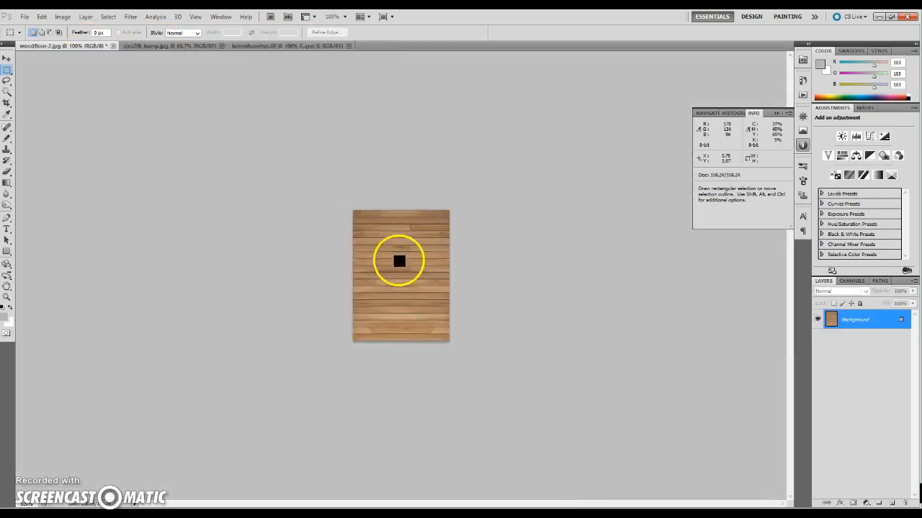
{"action": "key", "text": "ctrl+a"}
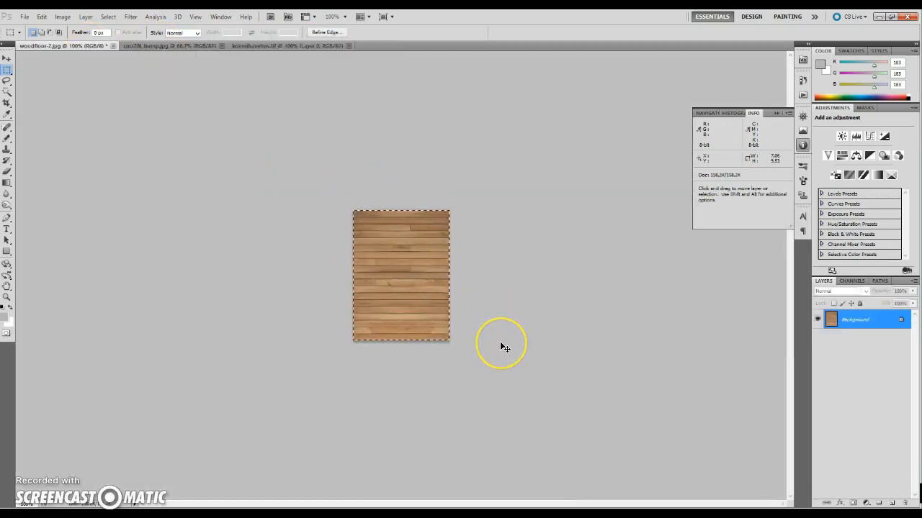
{"action": "left_click", "coordinate": [279, 45]}
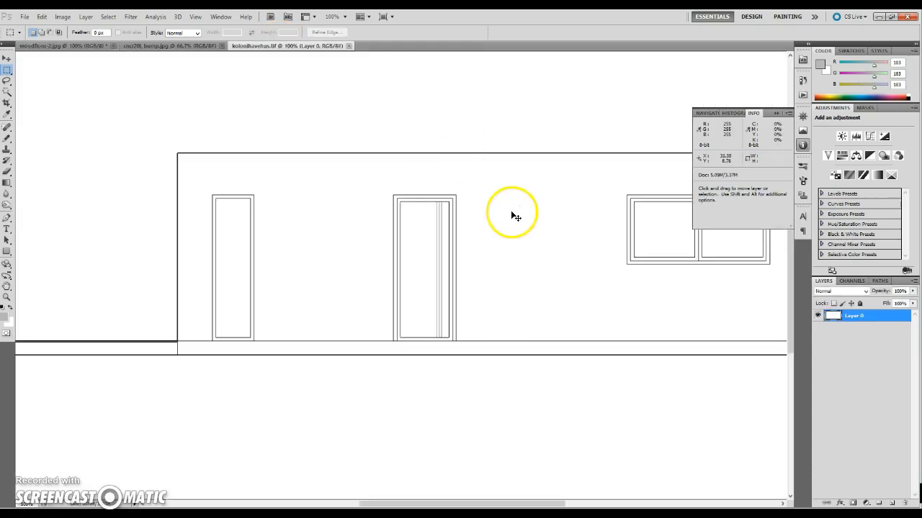
{"action": "key", "text": "ctrl+v"}
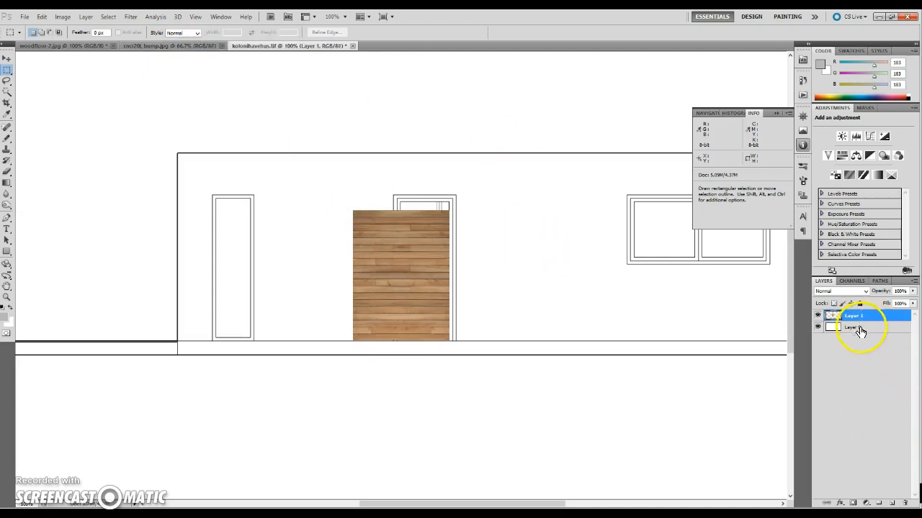
Select the facade wall area on Layer 0 with the Magic Wand and fill it with the grey foreground colour on a new layer
{"action": "left_click", "coordinate": [7, 92]}
{"action": "left_click", "coordinate": [569, 312]}
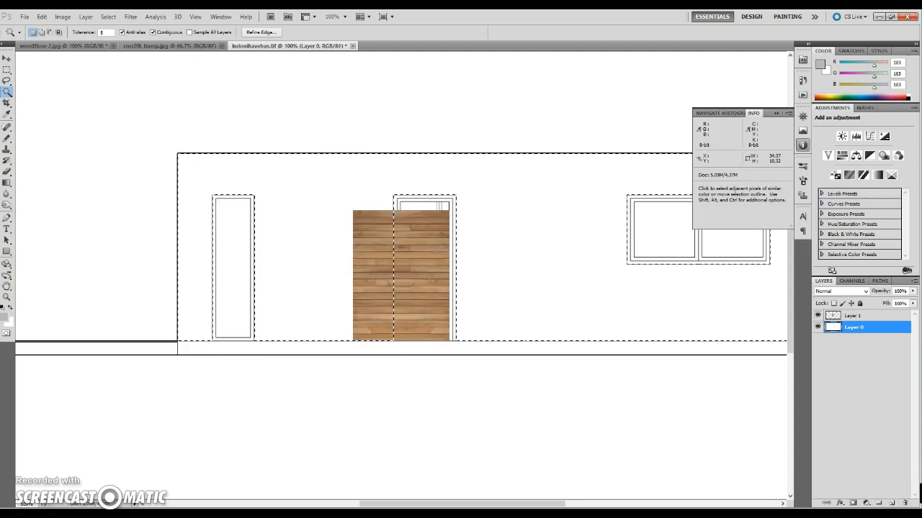
{"action": "left_click", "coordinate": [892, 502]}
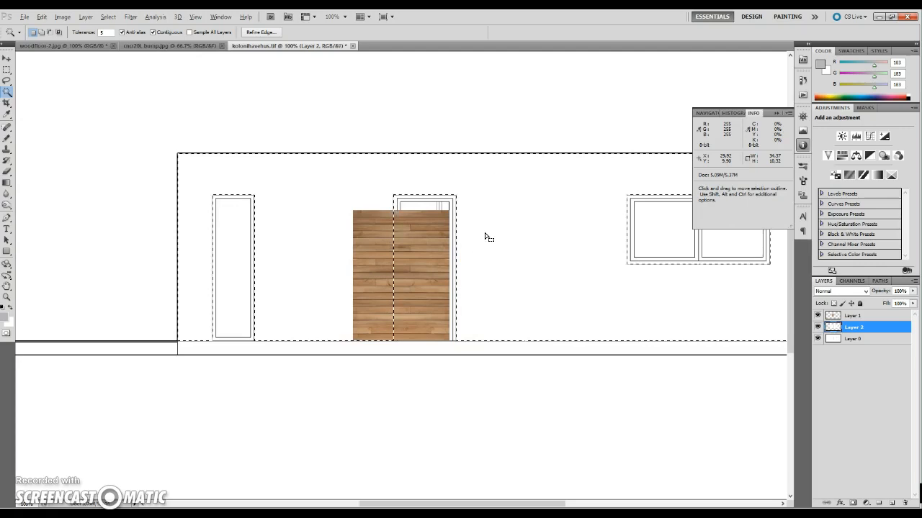
{"action": "key", "text": "alt+BackSpace"}
{"action": "left_click", "coordinate": [561, 245]}
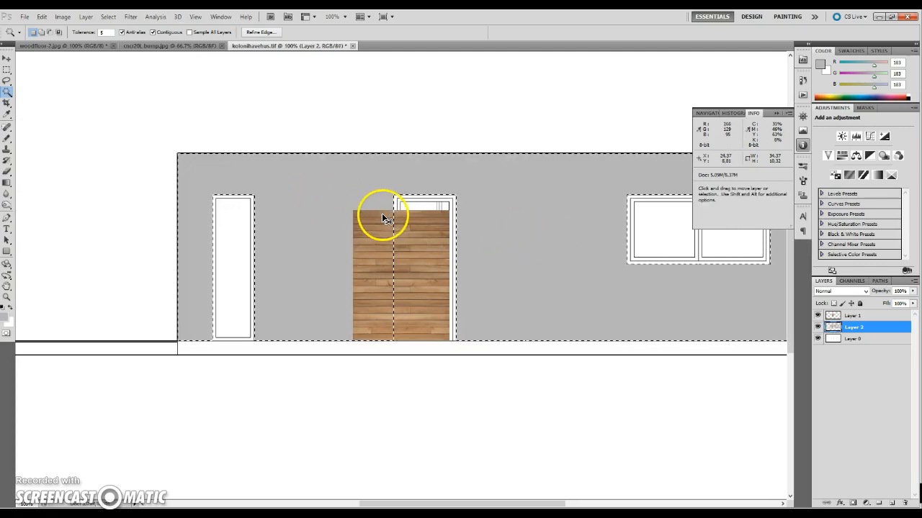
{"action": "key", "text": "ctrl+d"}
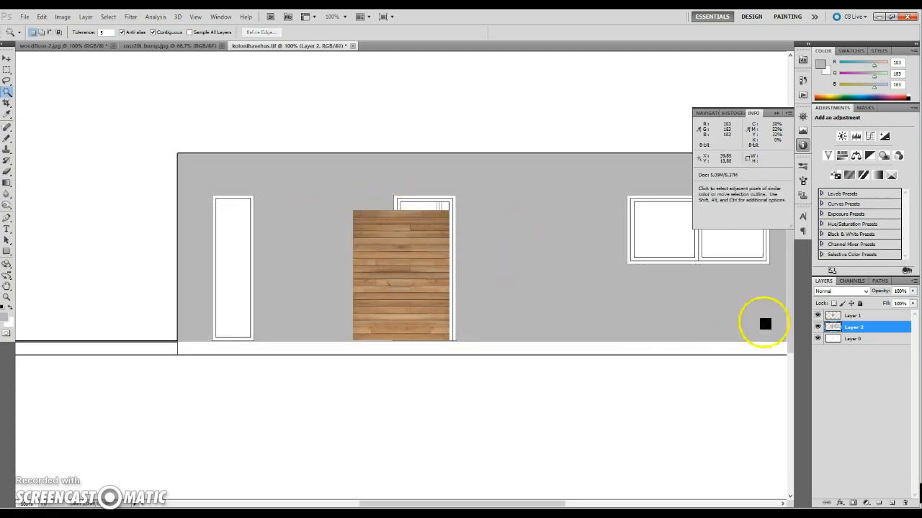
Select the pasted wood layer's pixels and define them as a pattern named "væg"
{"action": "left_click", "coordinate": [877, 317]}
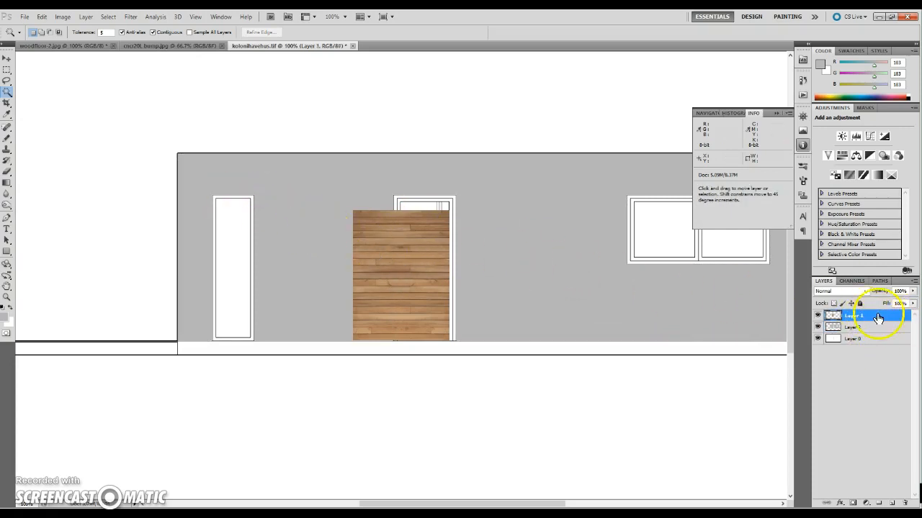
{"action": "left_click", "coordinate": [833, 318], "text": "ctrl"}
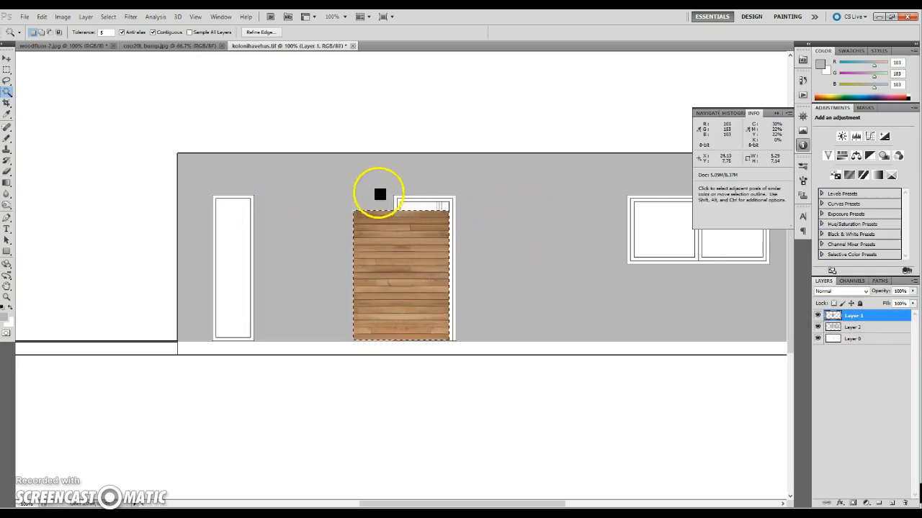
{"action": "left_click", "coordinate": [41, 16]}
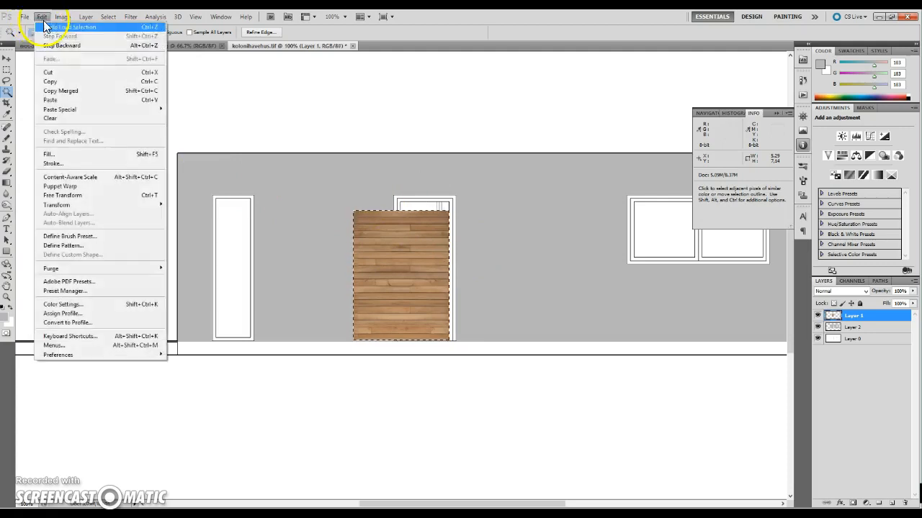
{"action": "left_click", "coordinate": [79, 246]}
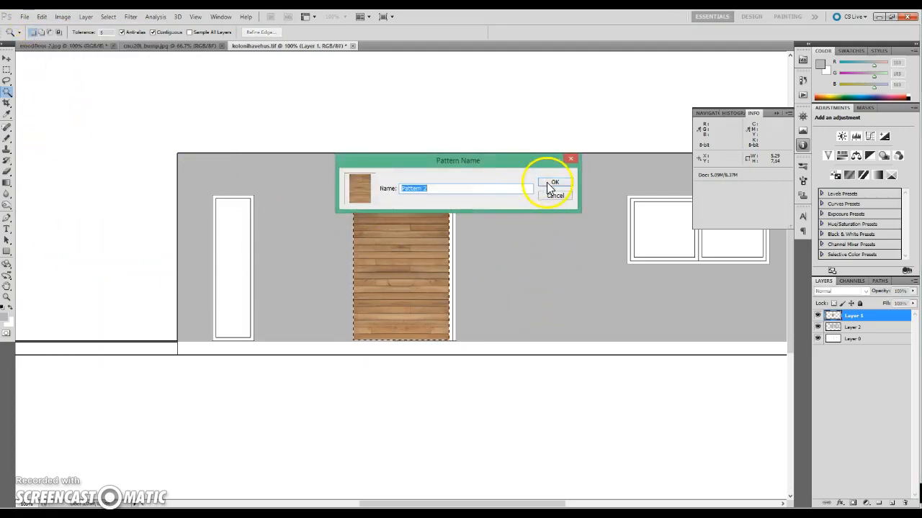
{"action": "type", "text": "v"}
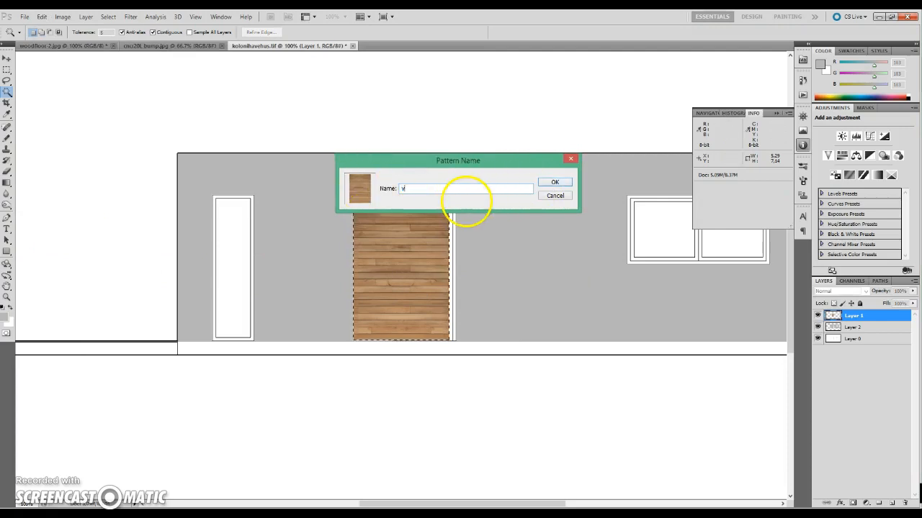
{"action": "type", "text": "æg"}
{"action": "key", "text": "Return"}
{"action": "left_click", "coordinate": [475, 212]}
Delete the pasted wood layer, then fill a new empty top layer with the væg wood pattern
{"action": "left_click_drag", "start_coordinate": [898, 314], "coordinate": [905, 503]}
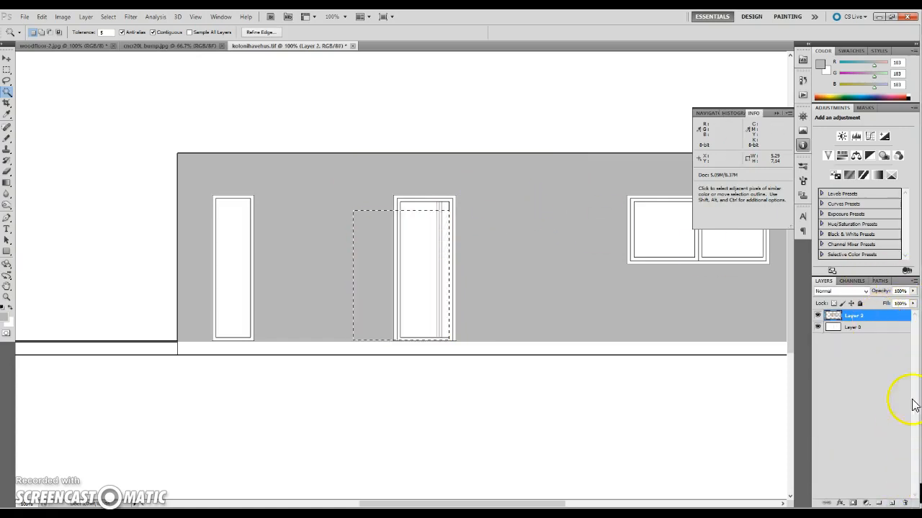
{"action": "left_click", "coordinate": [713, 283]}
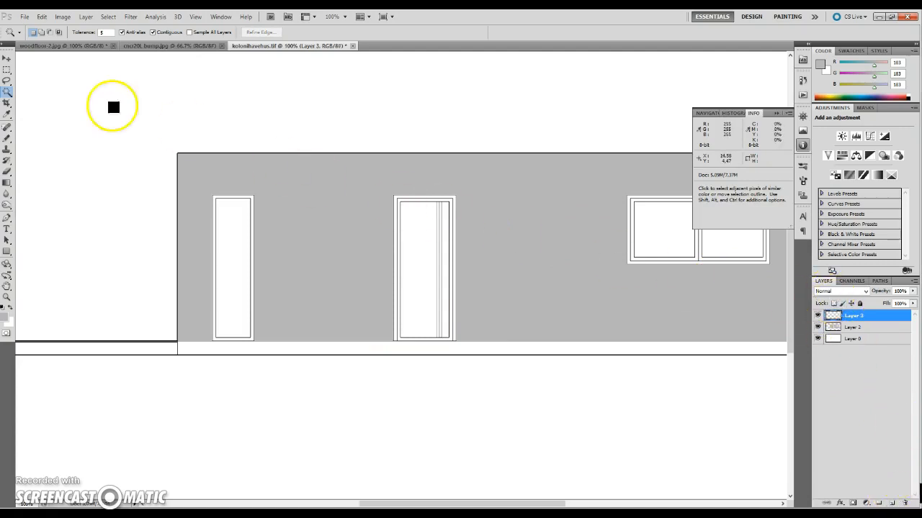
{"action": "left_click", "coordinate": [25, 15]}
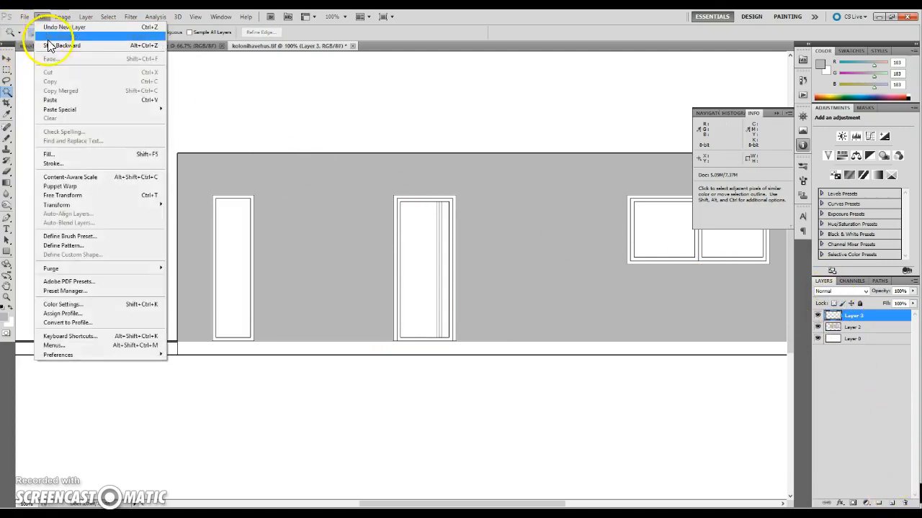
{"action": "left_click", "coordinate": [72, 154]}
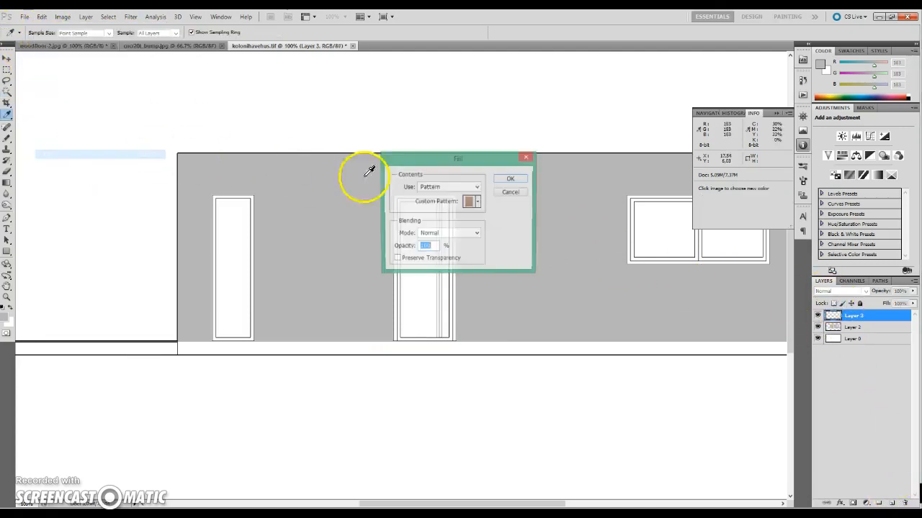
{"action": "left_click", "coordinate": [478, 187]}
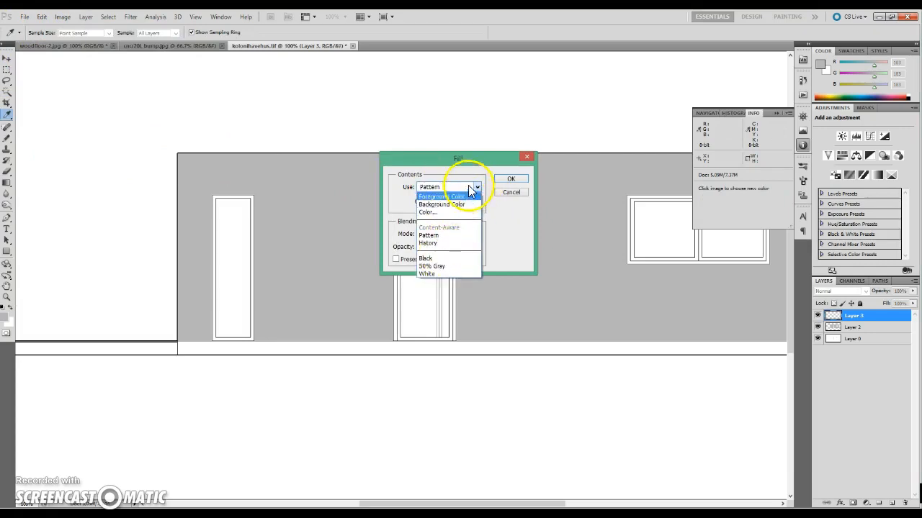
{"action": "left_click", "coordinate": [468, 187]}
{"action": "left_click", "coordinate": [478, 204]}
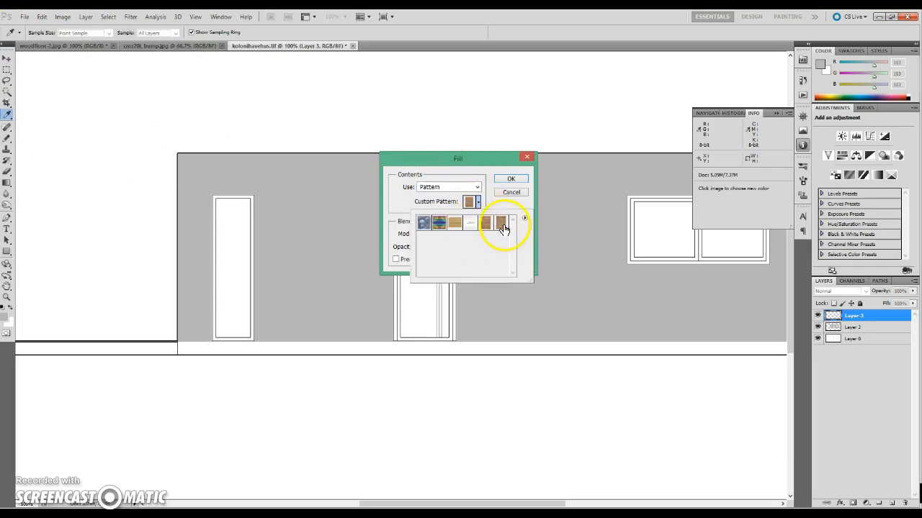
{"action": "left_click", "coordinate": [506, 185]}
{"action": "key", "text": "w"}
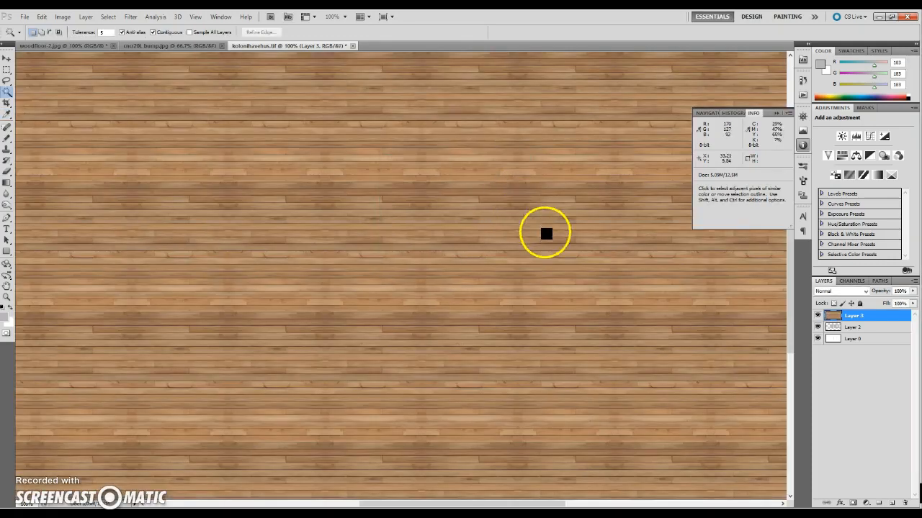
Clip the wood pattern layer to the grey wall layer and shift the planks into position across the facade
{"action": "left_click", "coordinate": [870, 322], "text": "alt"}
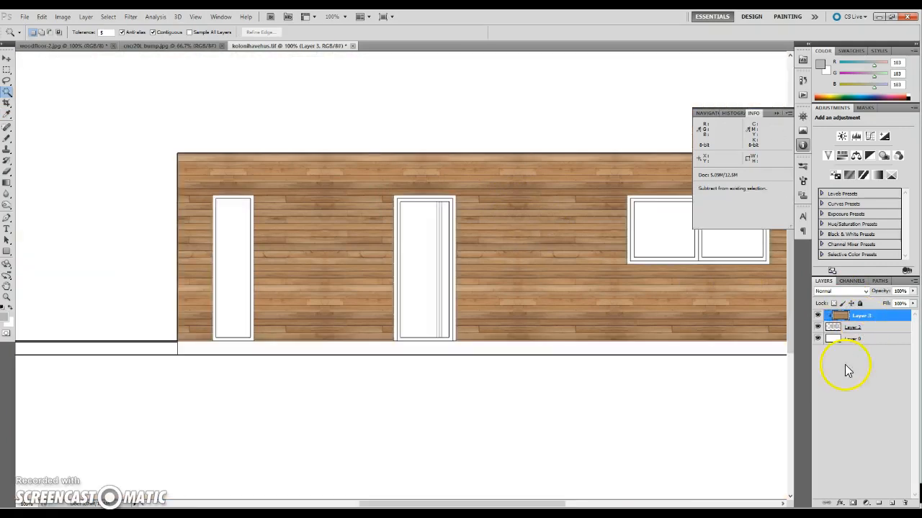
{"action": "key", "text": "v"}
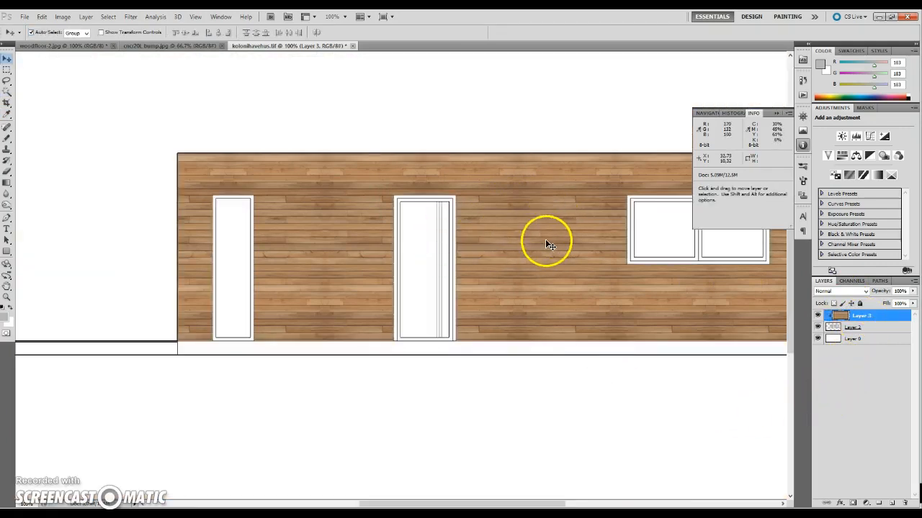
{"action": "left_click_drag", "start_coordinate": [549, 257], "coordinate": [526, 245]}
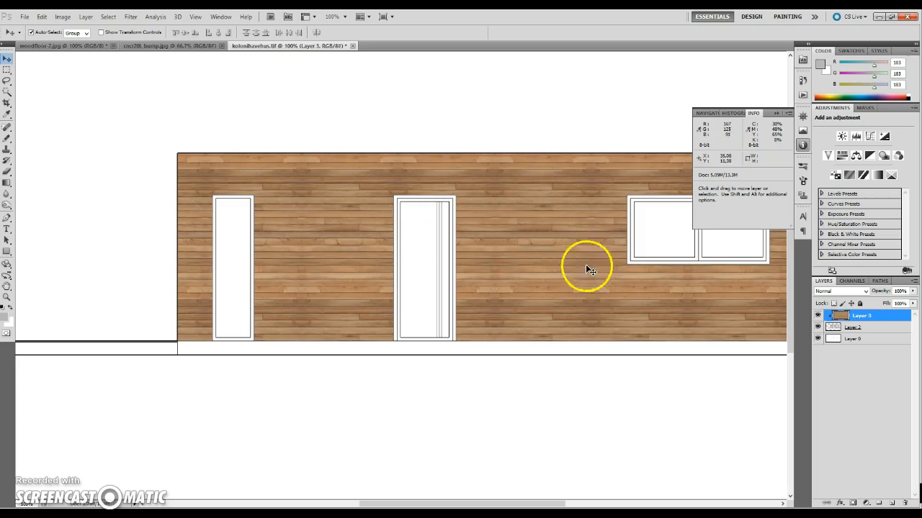
{"action": "left_click_drag", "start_coordinate": [569, 306], "coordinate": [507, 269]}
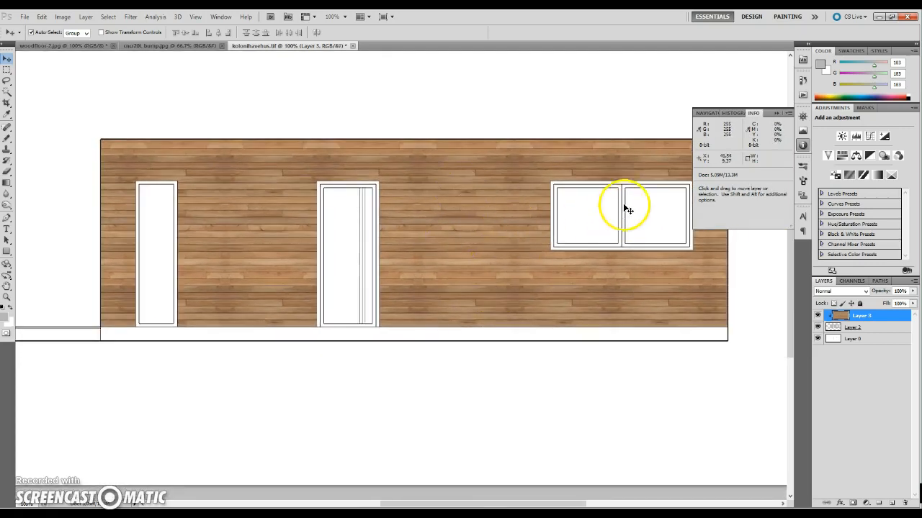
Select the glass panes of both doors and the double window on Layer 0 with the Magic Wand
{"action": "left_click", "coordinate": [864, 338]}
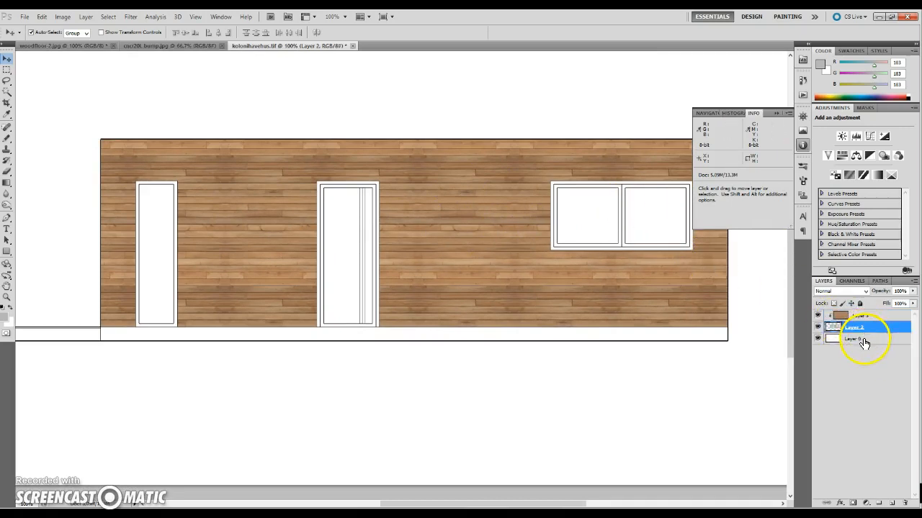
{"action": "left_click", "coordinate": [9, 94]}
{"action": "left_click", "coordinate": [582, 216]}
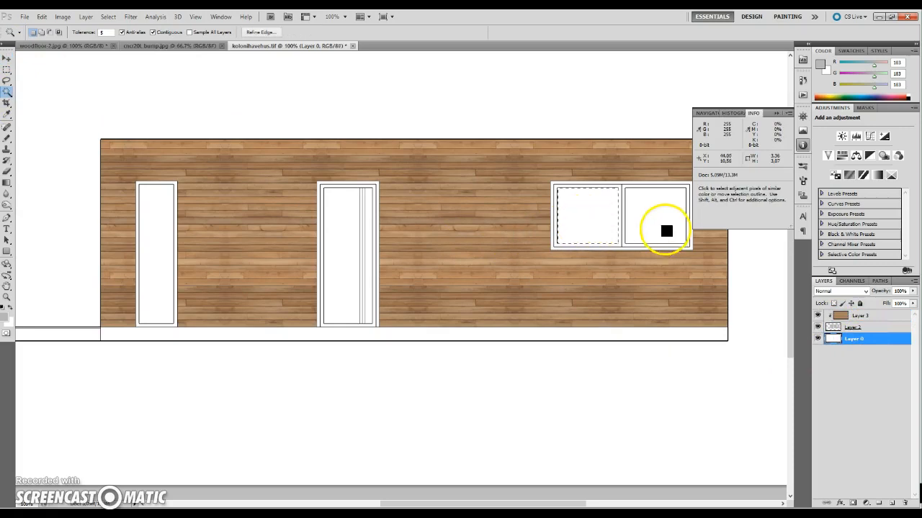
{"action": "left_click", "coordinate": [663, 229], "text": "shift"}
{"action": "left_click", "coordinate": [353, 230], "text": "shift"}
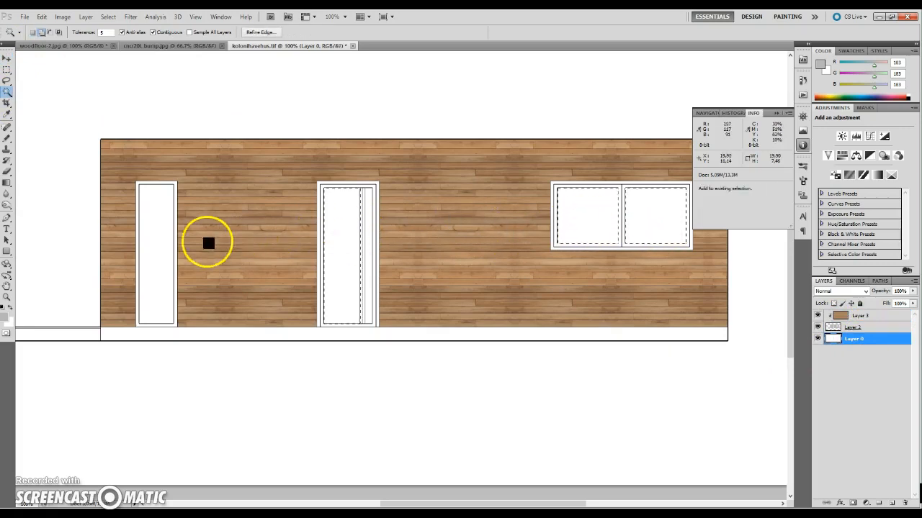
{"action": "left_click", "coordinate": [162, 235], "text": "shift"}
{"action": "left_click", "coordinate": [369, 210], "text": "shift"}
Adjust the selection with the Rectangular Marquee so it covers the middle door's entire glass opening, including the narrow vertical strips
{"action": "key", "text": "ctrl+space"}
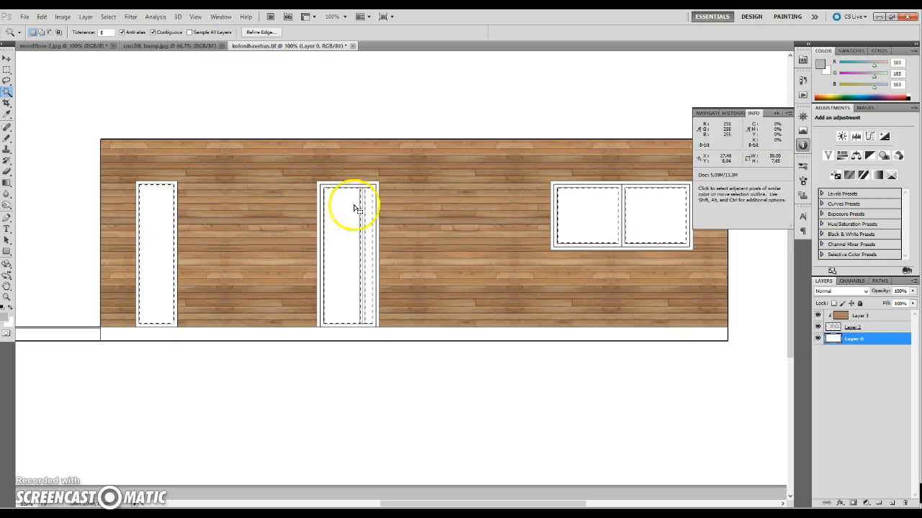
{"action": "left_click", "coordinate": [357, 266]}
{"action": "left_click", "coordinate": [7, 69]}
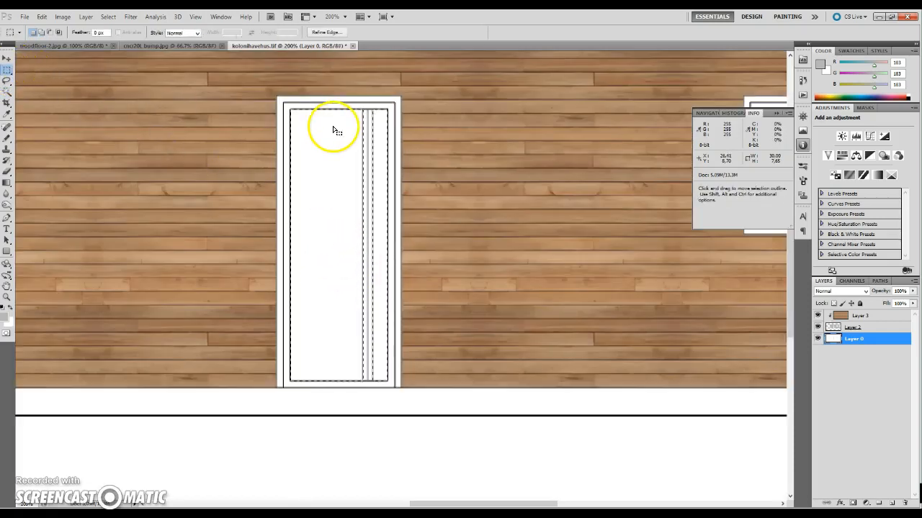
{"action": "key", "text": "alt"}
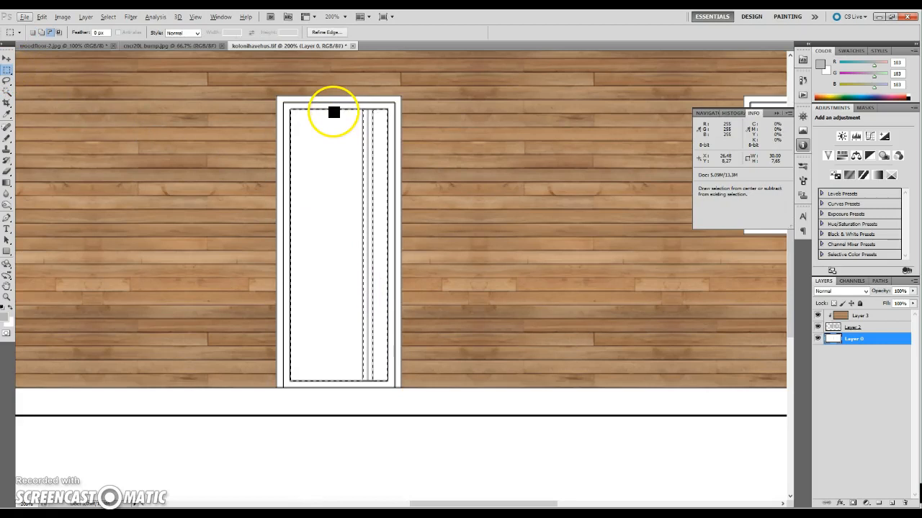
{"action": "left_click_drag", "start_coordinate": [335, 111], "coordinate": [386, 380]}
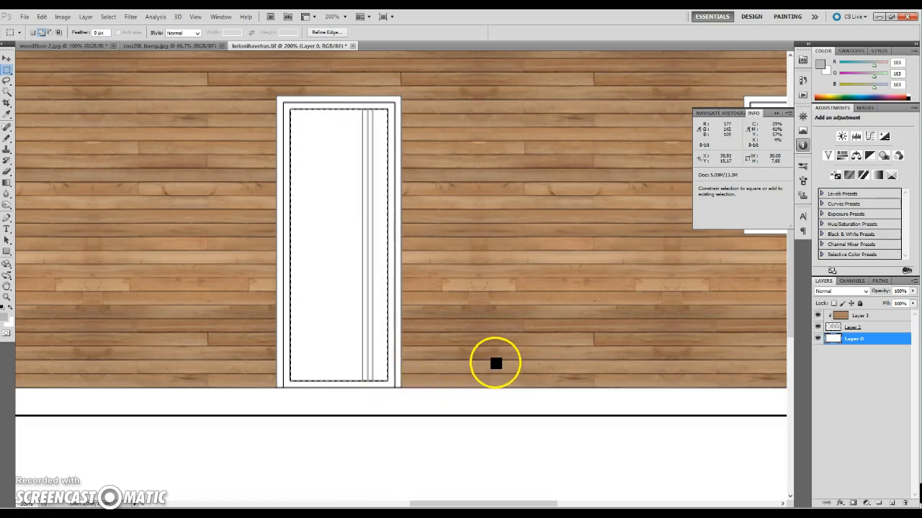
Fill the selected panes with light blue #9abeca on a new layer above Layer 0, and clear the selection
{"action": "key", "text": "ctrl+minus"}
{"action": "key", "text": "ctrl+minus"}
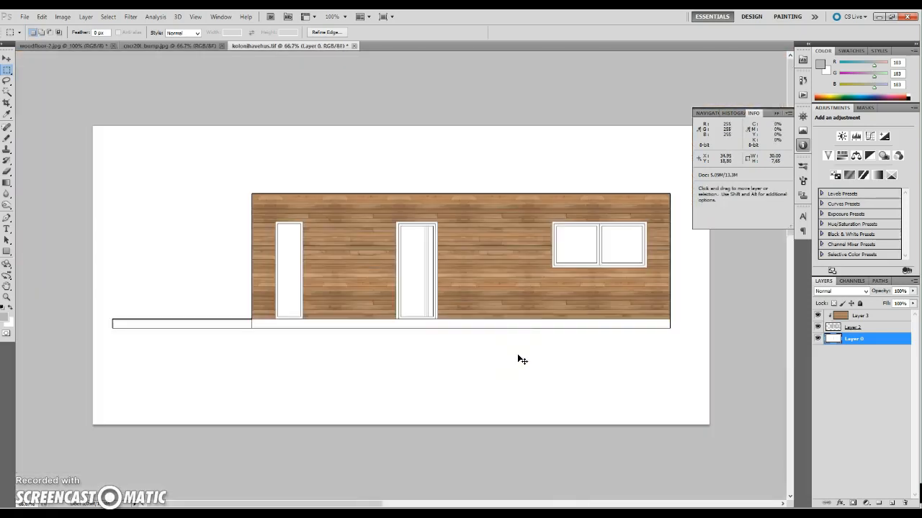
{"action": "left_click", "coordinate": [893, 504]}
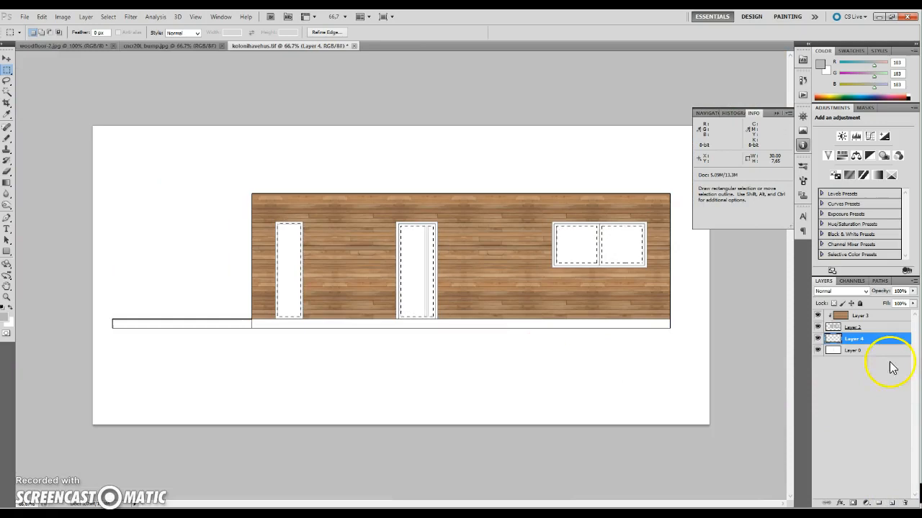
{"action": "left_click", "coordinate": [6, 314]}
{"action": "left_click", "coordinate": [658, 218]}
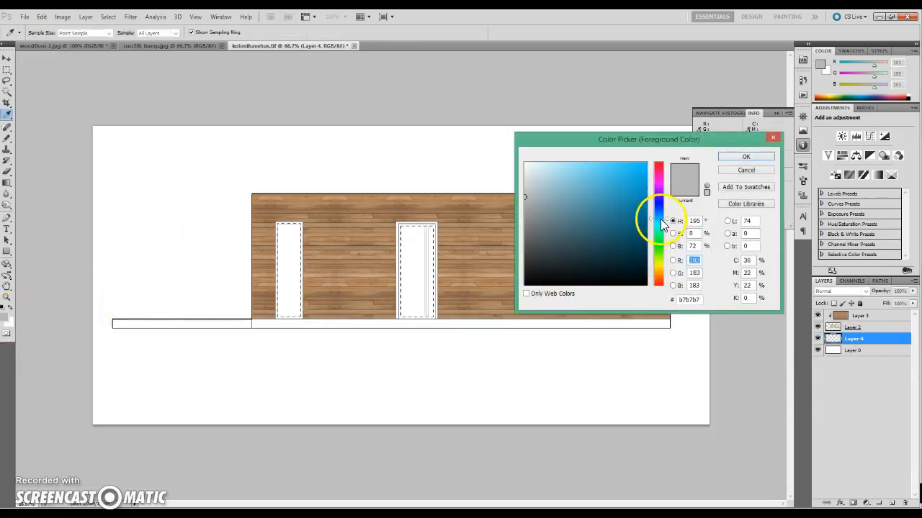
{"action": "left_click", "coordinate": [537, 220]}
{"action": "left_click_drag", "start_coordinate": [537, 219], "coordinate": [553, 188]}
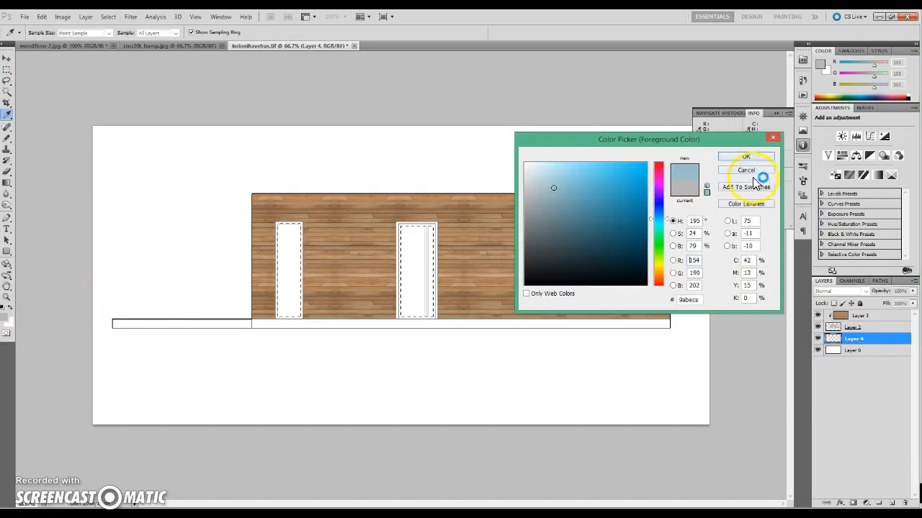
{"action": "left_click", "coordinate": [735, 155]}
{"action": "key", "text": "m"}
{"action": "key", "text": "alt+BackSpace"}
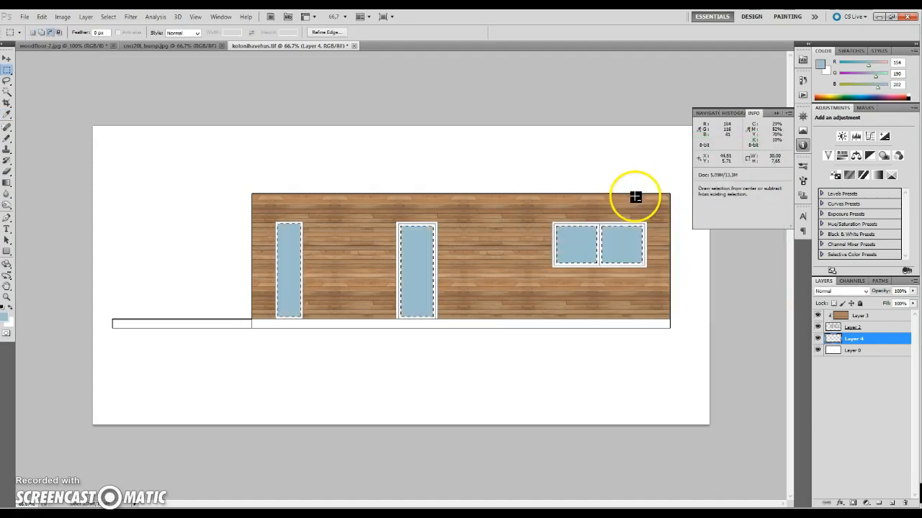
{"action": "left_click", "coordinate": [630, 200]}
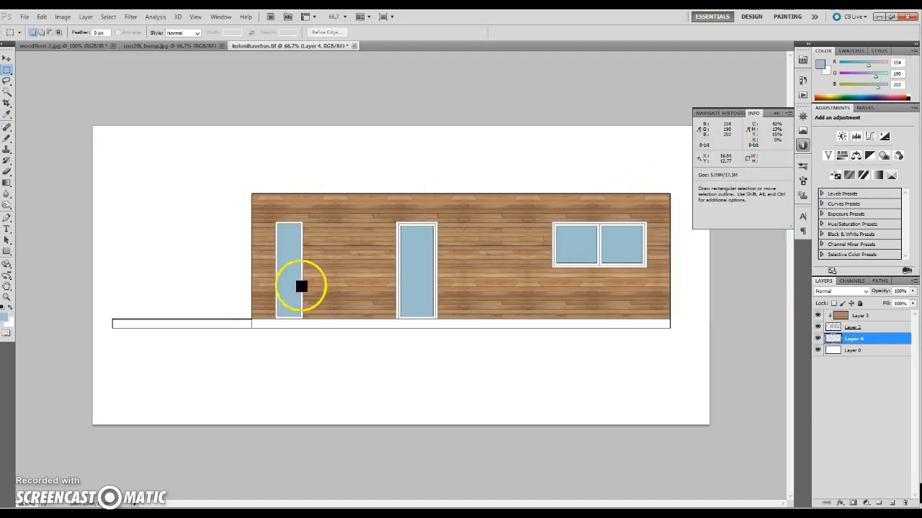
Select the white frames around both doors and the double window on Layer 0 with the Magic Wand
{"action": "left_click", "coordinate": [857, 351]}
{"action": "left_click", "coordinate": [6, 95]}
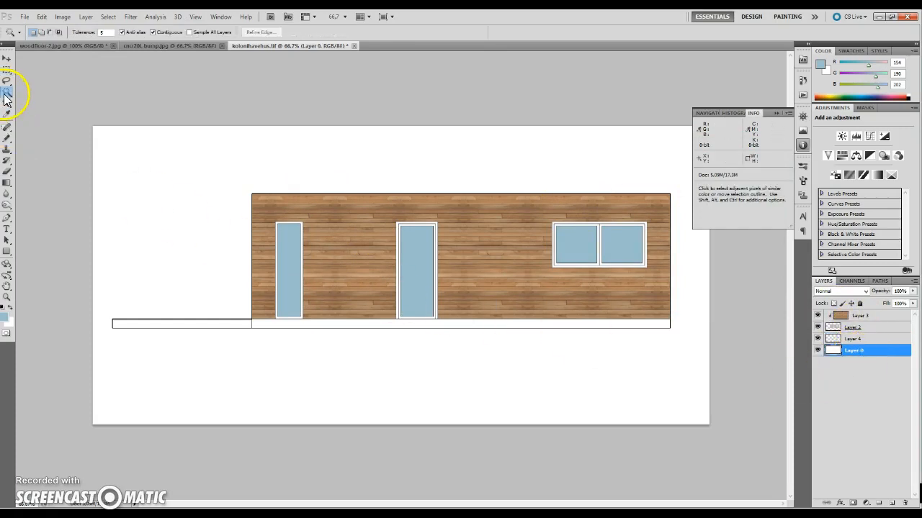
{"action": "left_click", "coordinate": [283, 277], "text": "ctrl"}
{"action": "left_click", "coordinate": [280, 274], "text": "ctrl"}
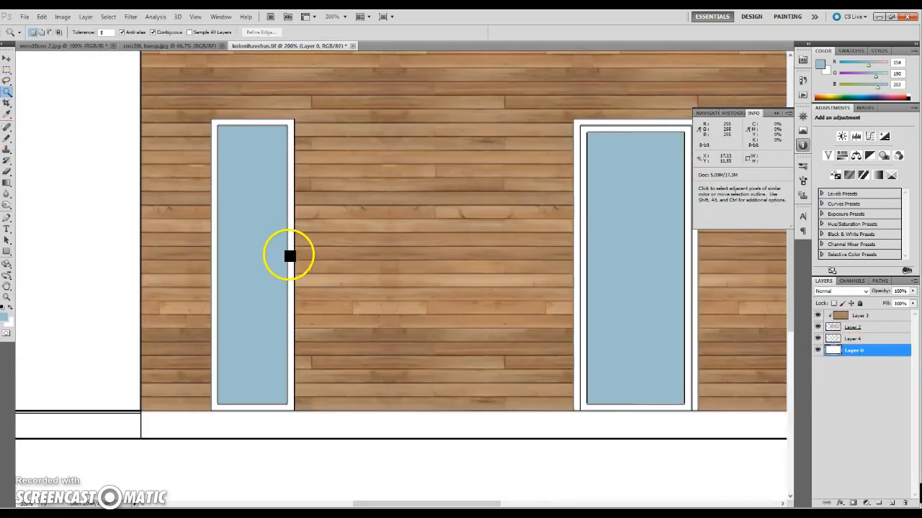
{"action": "left_click", "coordinate": [291, 249]}
{"action": "left_click", "coordinate": [578, 218], "text": "shift"}
{"action": "left_click", "coordinate": [624, 240], "text": "shift"}
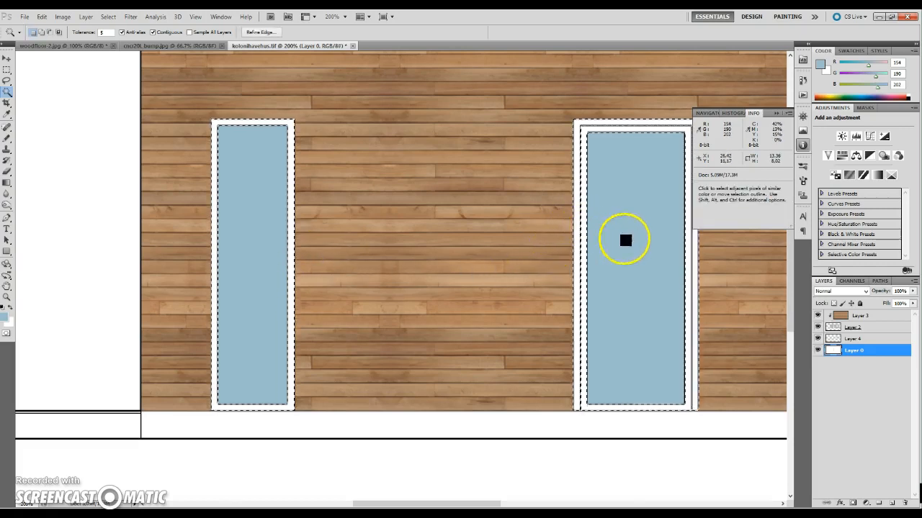
{"action": "left_click_drag", "start_coordinate": [752, 294], "coordinate": [290, 302]}
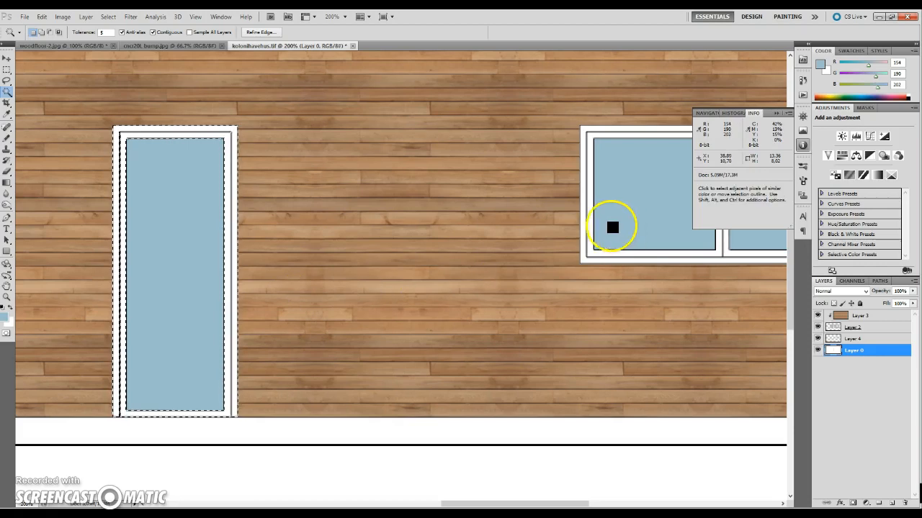
{"action": "left_click", "coordinate": [590, 220], "text": "shift"}
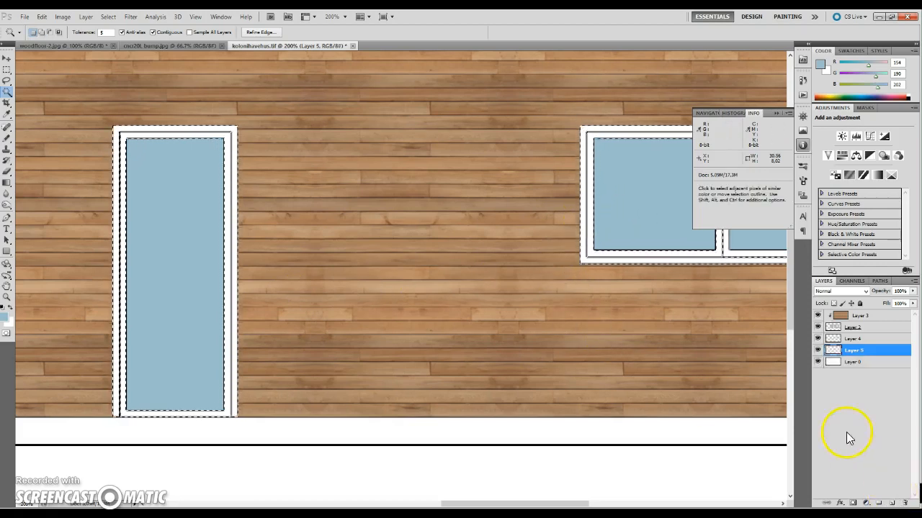
Name the new layer above Layer 0 vinduesrammer, and rename the blue glass layer vinduer
{"action": "type", "text": "w"}
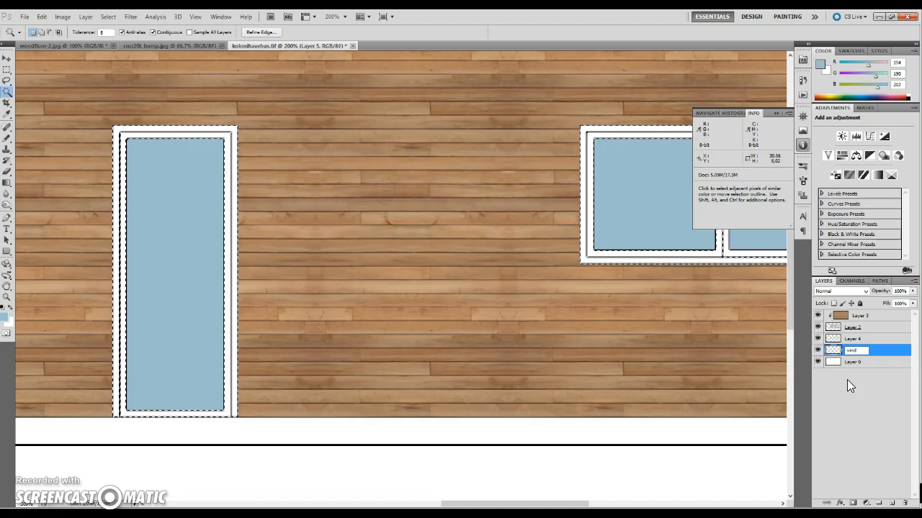
{"action": "type", "text": "induesrammer"}
{"action": "key", "text": "Return"}
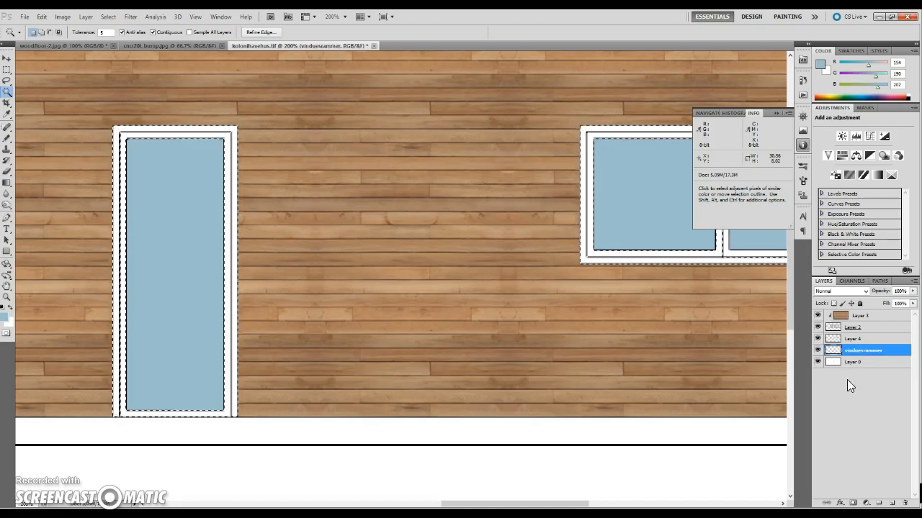
{"action": "left_click", "coordinate": [855, 339]}
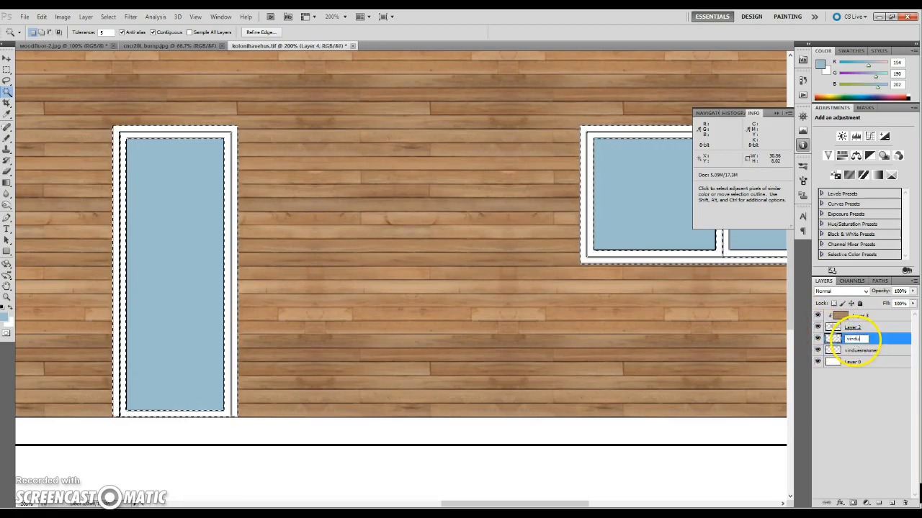
{"action": "key", "text": "Return"}
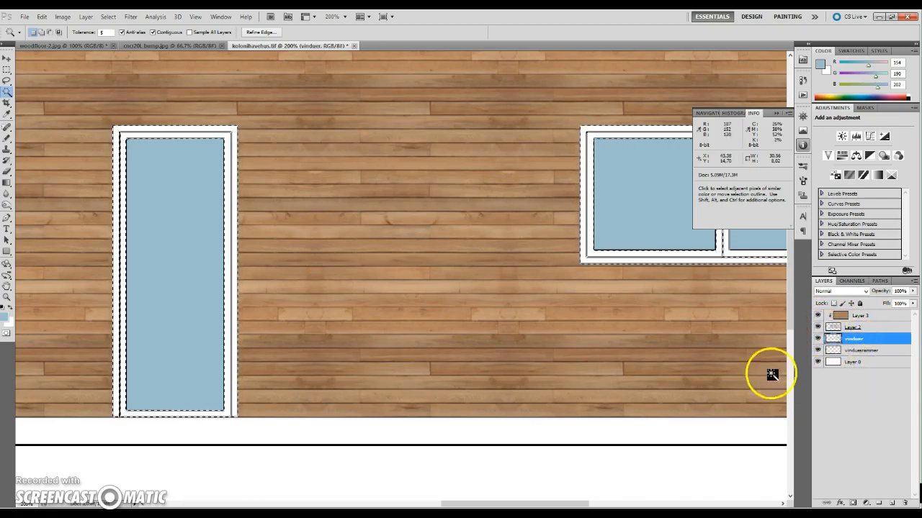
Fill the selected frames with dark grey (RGB 59, 59, 59) on the vinduesrammer layer and clear the selection
{"action": "left_click", "coordinate": [857, 350]}
{"action": "left_click", "coordinate": [6, 315]}
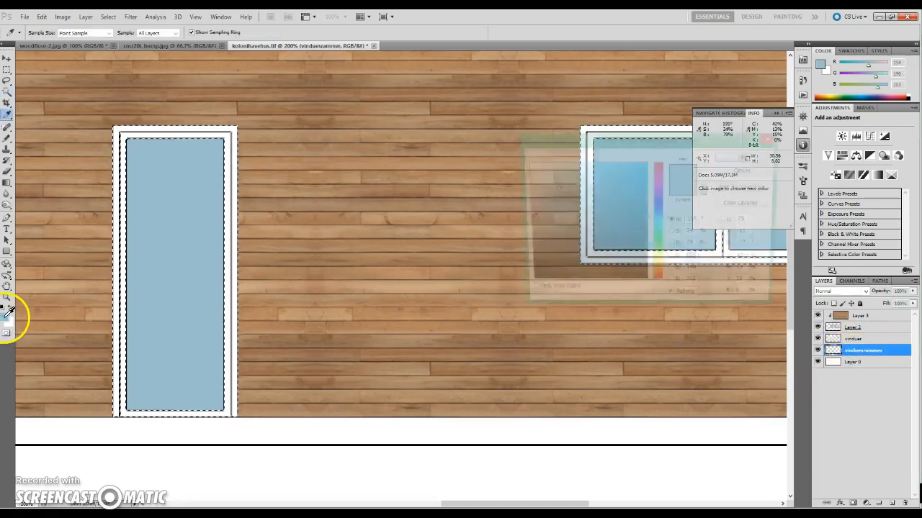
{"action": "mouse_move", "coordinate": [565, 265]}
{"action": "left_mouse_down"}
{"action": "mouse_move", "coordinate": [576, 267]}
{"action": "mouse_move", "coordinate": [485, 247]}
{"action": "mouse_move", "coordinate": [488, 258]}
{"action": "left_mouse_up"}
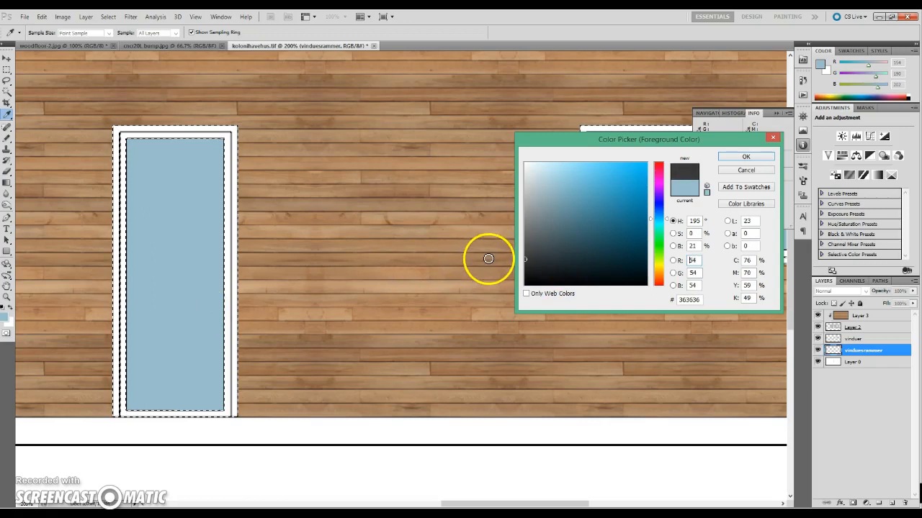
{"action": "left_click", "coordinate": [746, 158]}
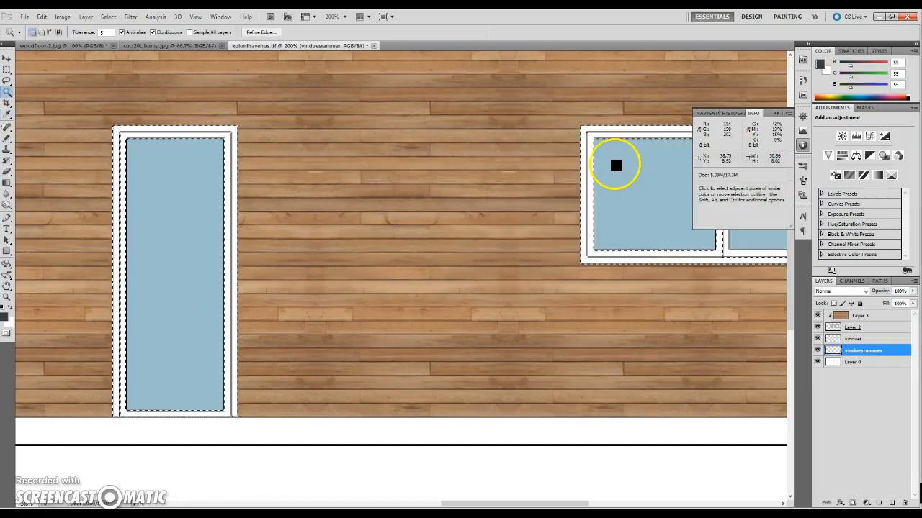
{"action": "key", "text": "alt+BackSpace"}
{"action": "key", "text": "ctrl+d"}
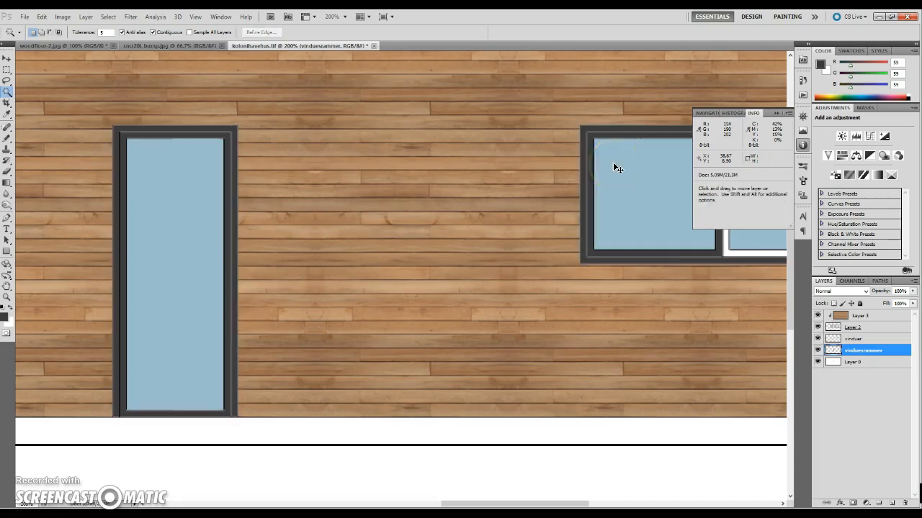
Select the double window's unfilled white inner frame on Layer 0, fill it dark grey on the vinduesrammer layer and deselect
{"action": "key", "text": "ctrl+0"}
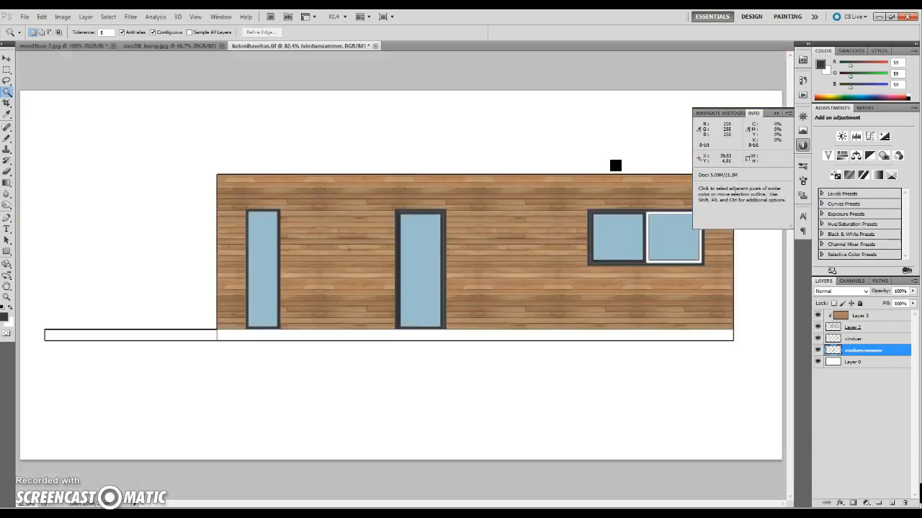
{"action": "left_click", "coordinate": [857, 362]}
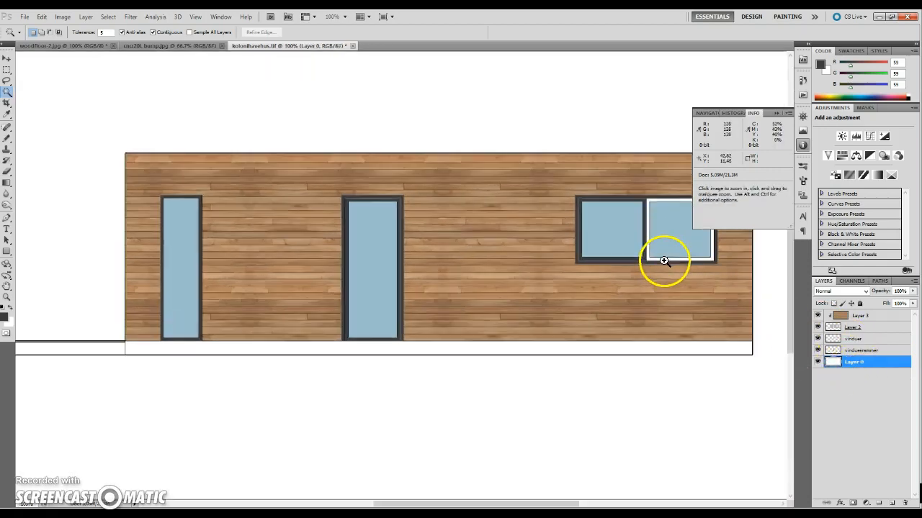
{"action": "scroll", "coordinate": [663, 261], "scroll_direction": "up", "scroll_amount": 2}
{"action": "left_click", "coordinate": [634, 242]}
{"action": "left_click", "coordinate": [861, 349]}
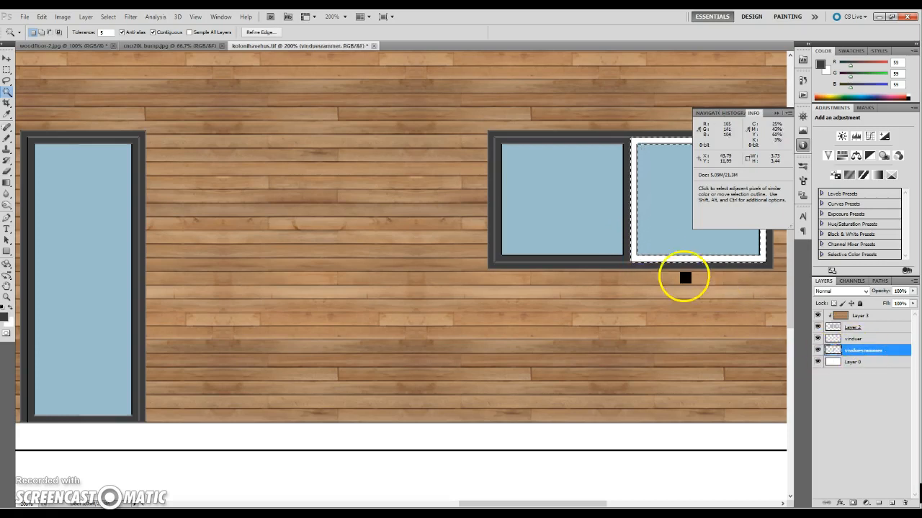
{"action": "key", "text": "alt+BackSpace"}
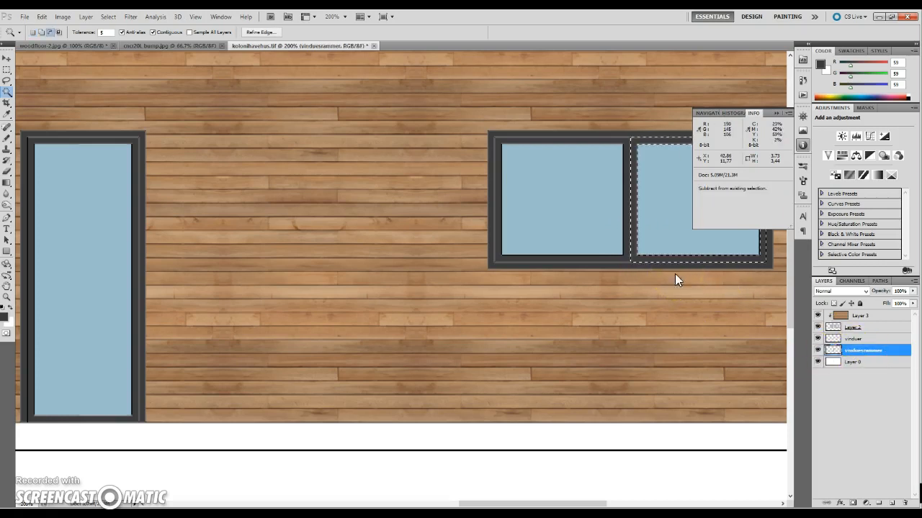
{"action": "key", "text": "ctrl+d"}
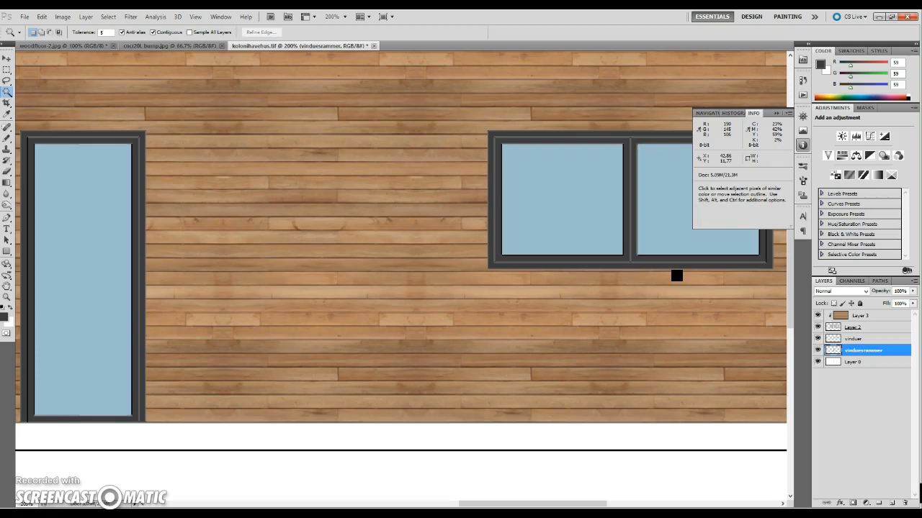
Select the white plinth strip beneath the wood facade on Layer 0 with the Magic Wand
{"action": "key", "text": "ctrl+minus"}
{"action": "key", "text": "ctrl+minus"}
{"action": "left_click", "coordinate": [428, 273]}
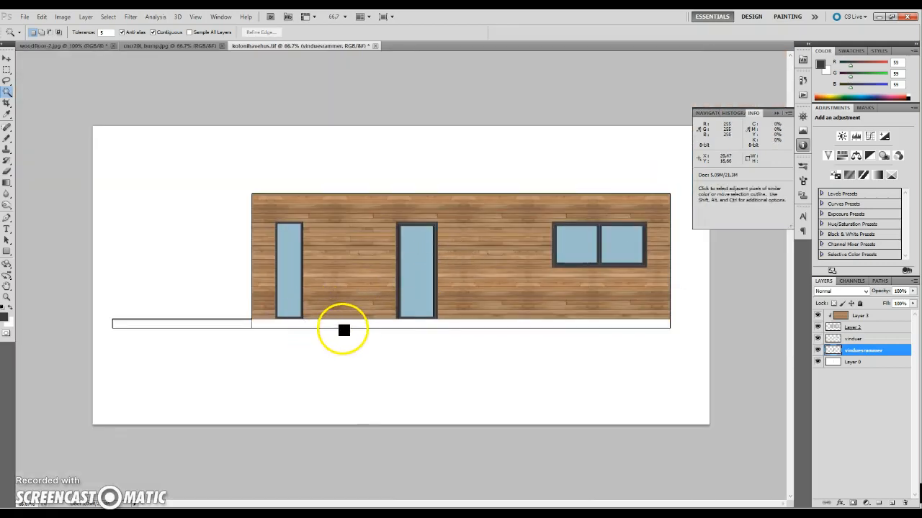
{"action": "left_click", "coordinate": [388, 329]}
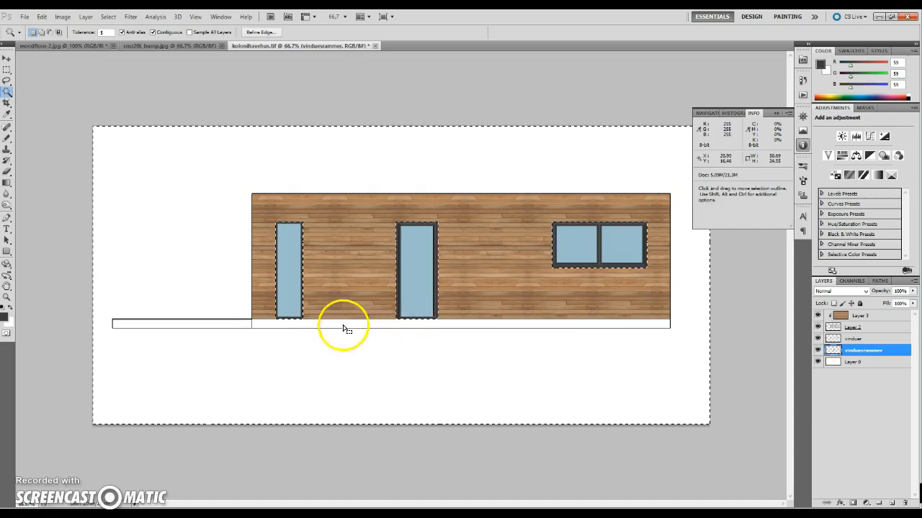
{"action": "left_click", "coordinate": [875, 362]}
{"action": "left_click", "coordinate": [446, 325]}
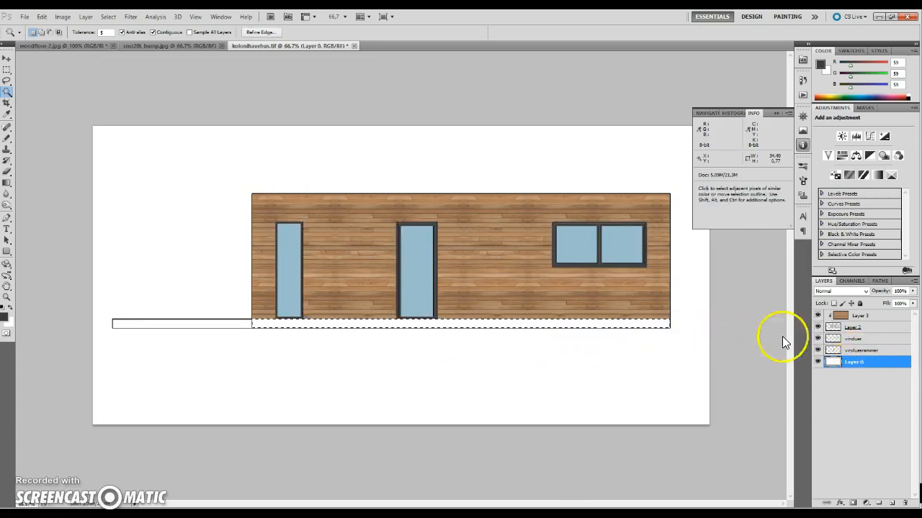
Copy the entire concrete texture from the bump.jpg document and paste it into the selected plinth strip in kolonihavehus.tif
{"action": "left_click", "coordinate": [173, 45]}
{"action": "key", "text": "ctrl+a"}
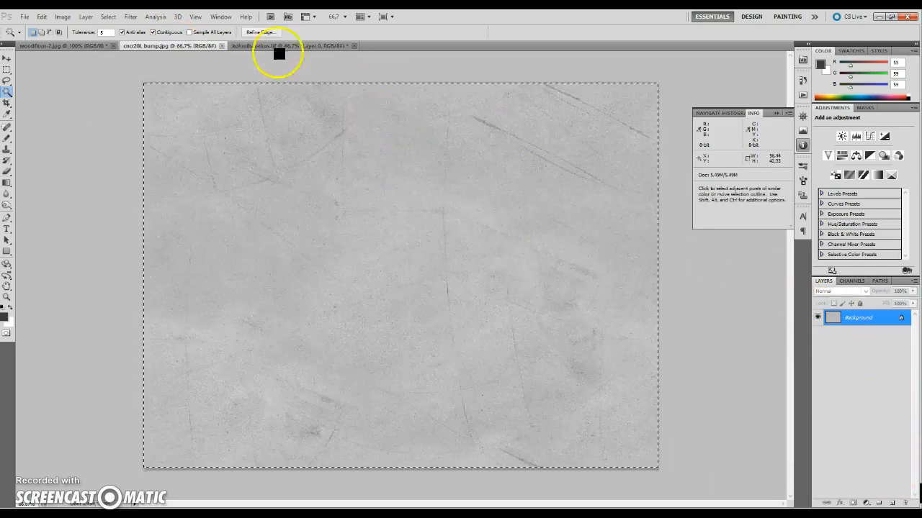
{"action": "left_click", "coordinate": [81, 46]}
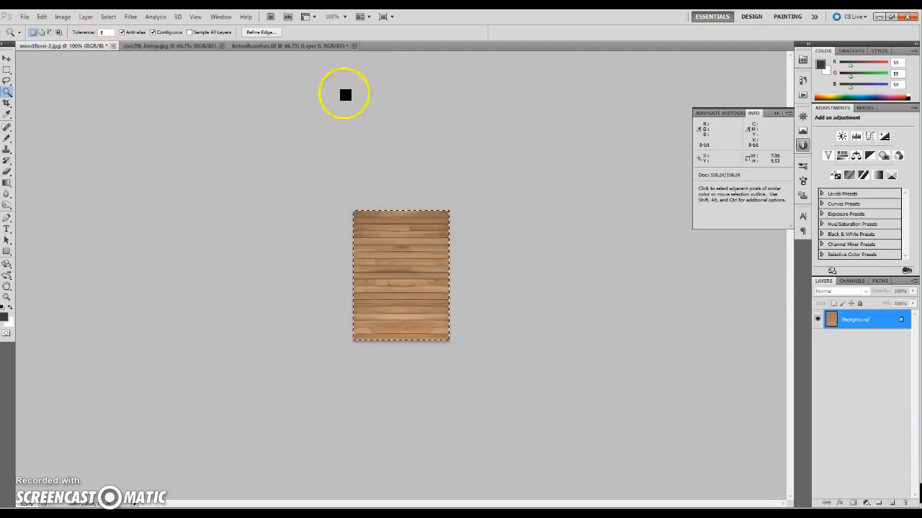
{"action": "left_click", "coordinate": [299, 46]}
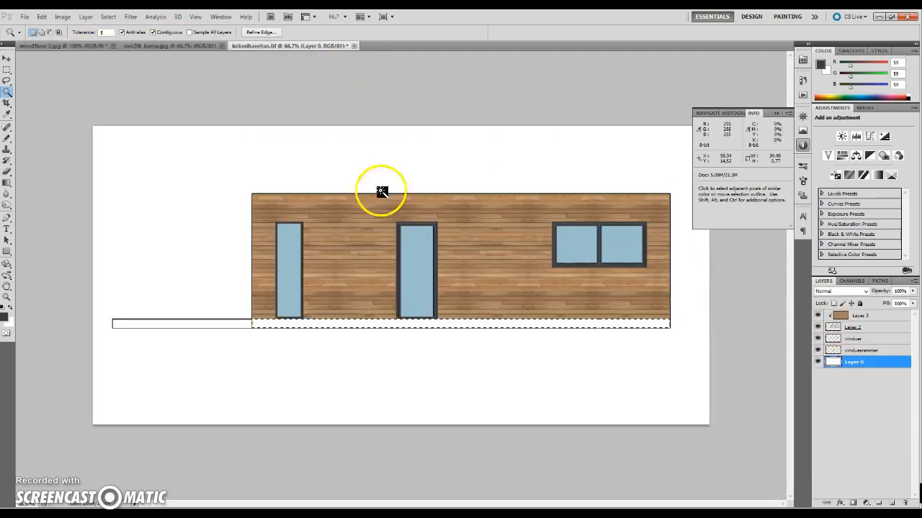
{"action": "left_click", "coordinate": [62, 17]}
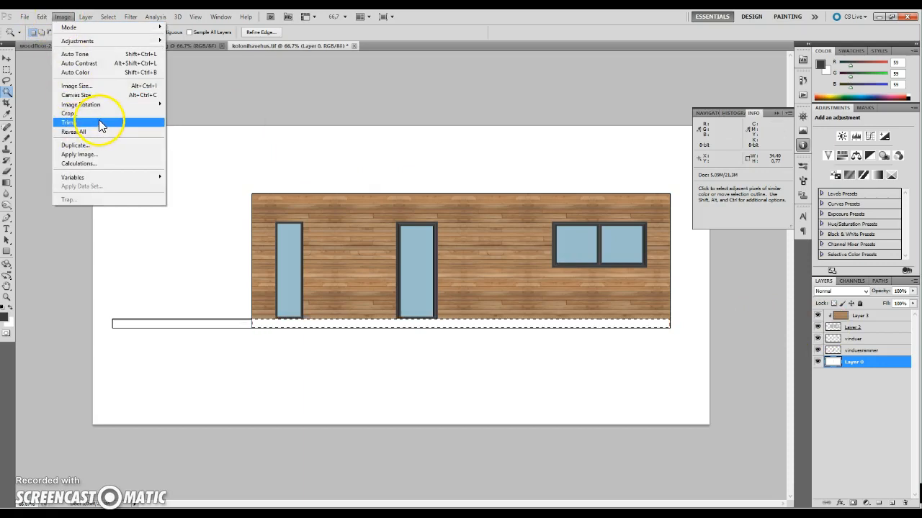
{"action": "left_click", "coordinate": [42, 16]}
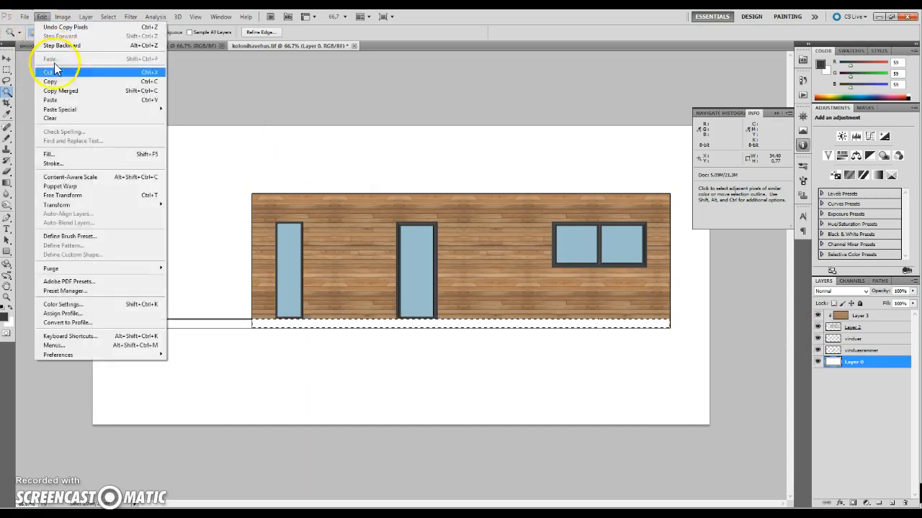
{"action": "mouse_move", "coordinate": [101, 109]}
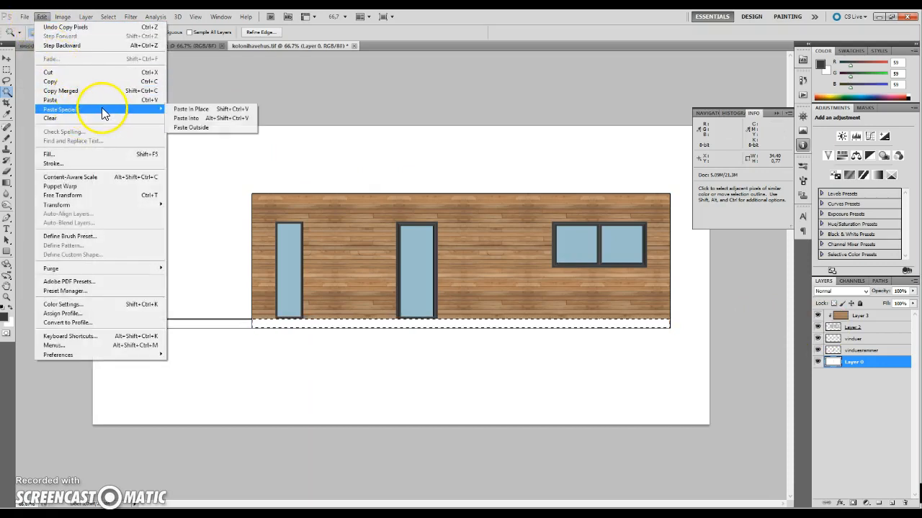
{"action": "left_click", "coordinate": [204, 117]}
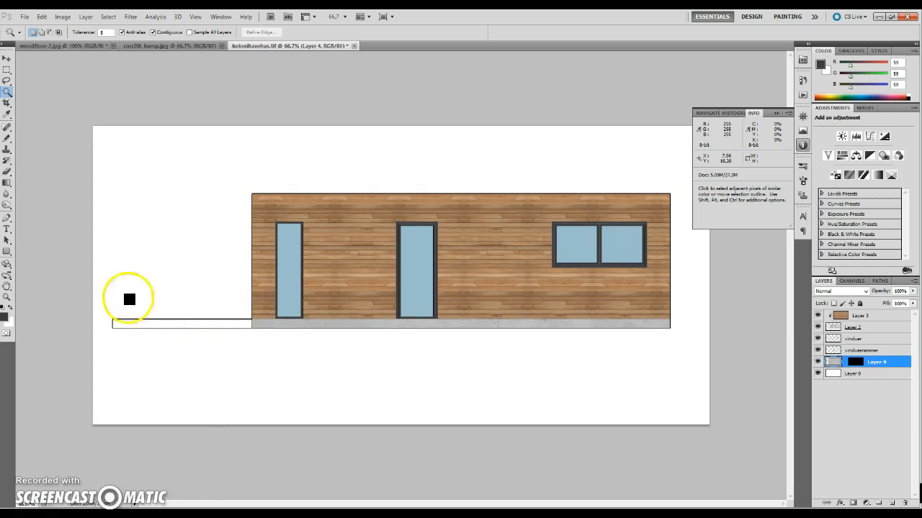
Add a new layer above the concrete layer, name it teresse, and activate the Magic Wand
{"action": "left_click", "coordinate": [891, 503]}
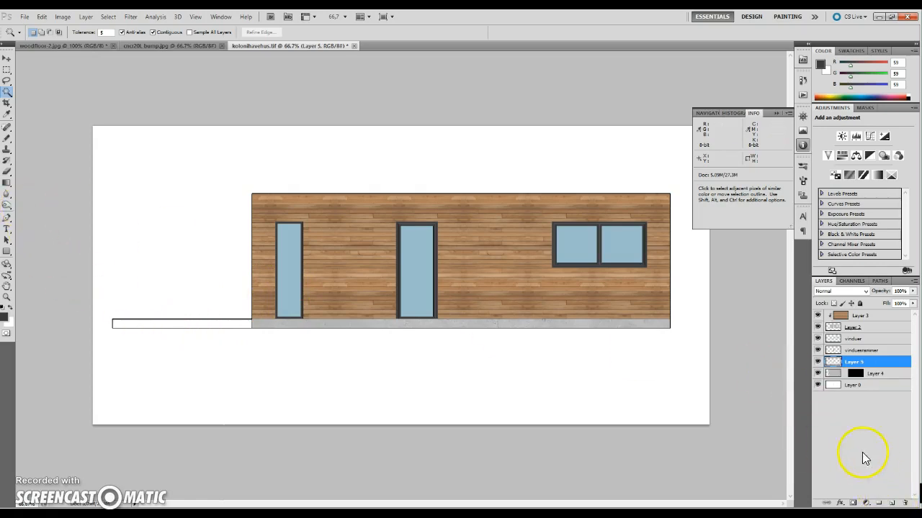
{"action": "key", "text": "e"}
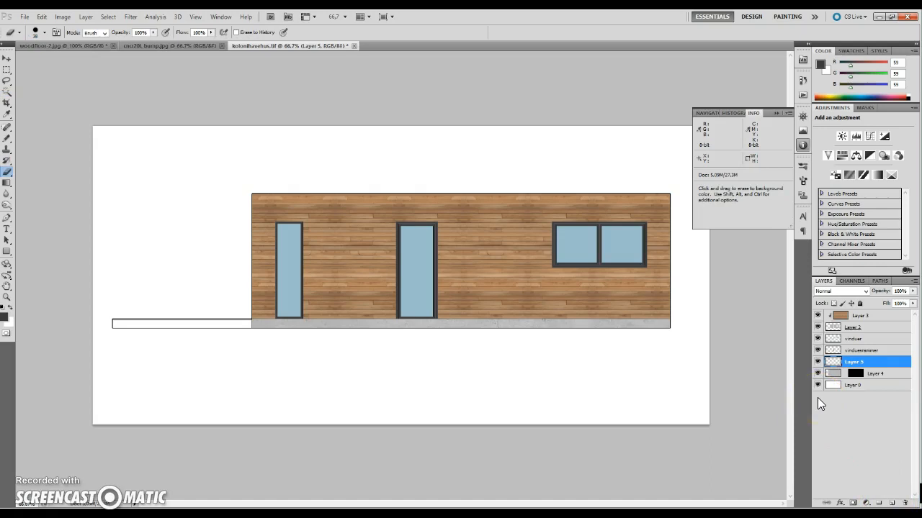
{"action": "left_click_drag", "start_coordinate": [861, 362], "coordinate": [854, 366]}
{"action": "left_click", "coordinate": [7, 92]}
{"action": "left_click", "coordinate": [178, 331]}
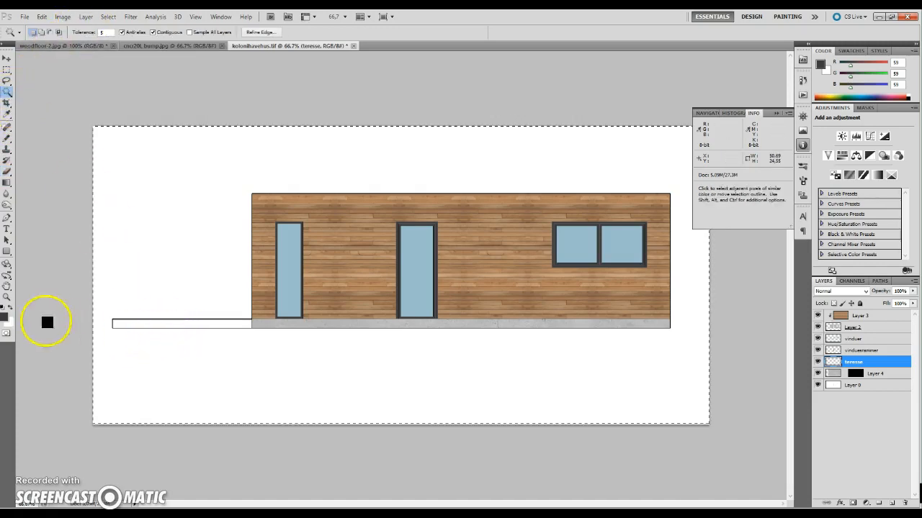
Sample the wood facade as the foreground colour and darken it to brown, RGB 127, 99, 80
{"action": "left_click", "coordinate": [6, 318]}
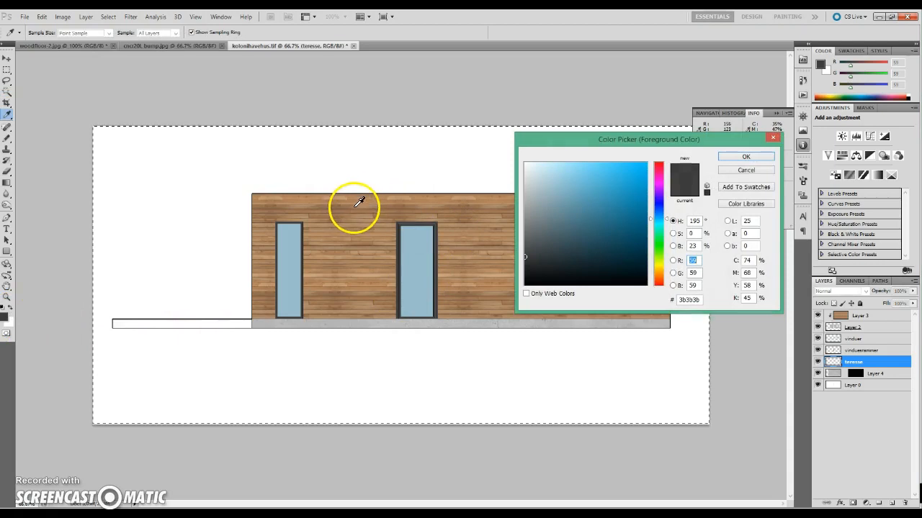
{"action": "left_click", "coordinate": [360, 205]}
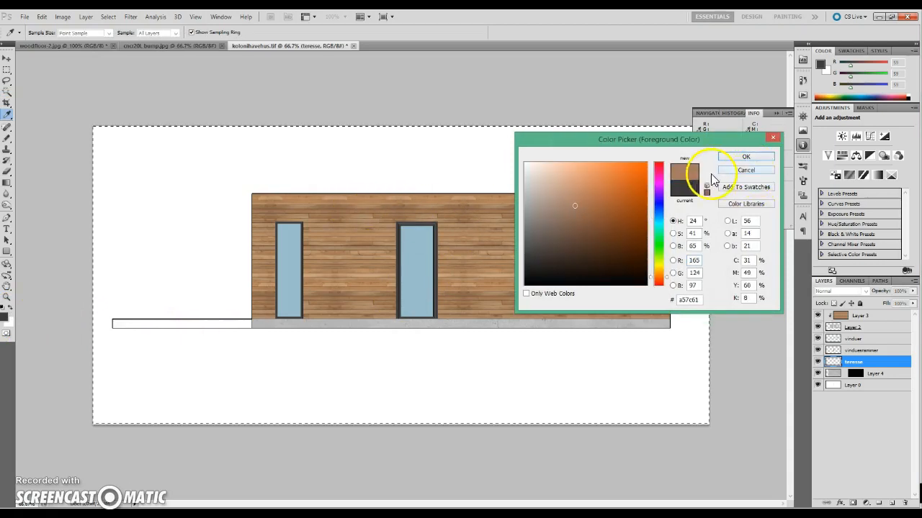
{"action": "left_click", "coordinate": [572, 227]}
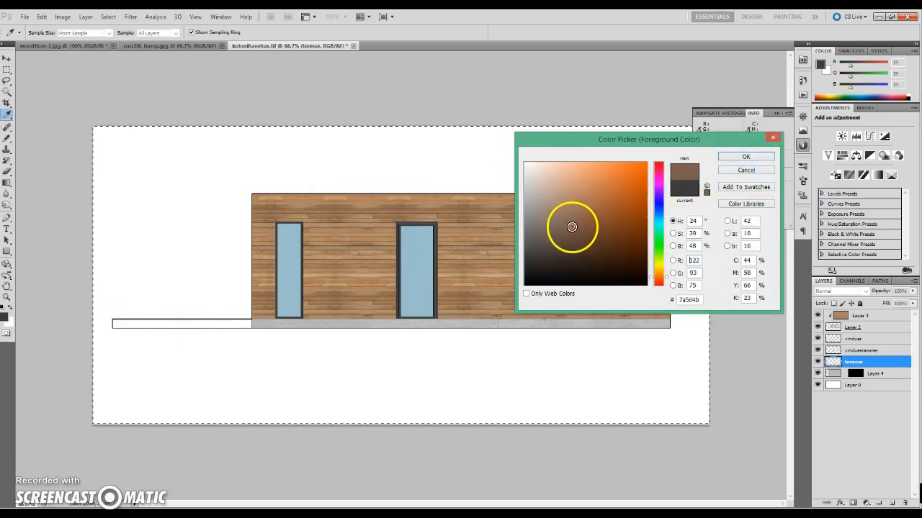
{"action": "left_click", "coordinate": [745, 156]}
{"action": "key", "text": "w"}
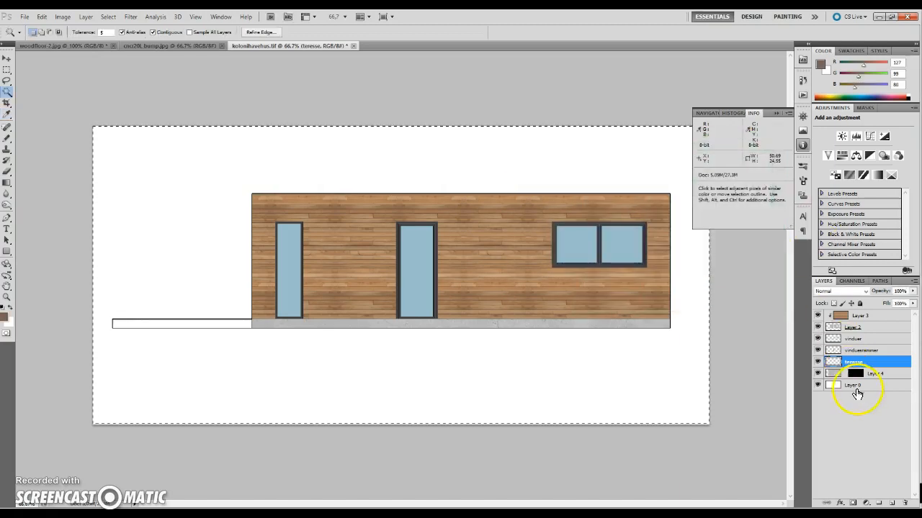
Select the white terrace strip beside the plinth on Layer 0, fill it brown on the teresse layer and deselect
{"action": "left_click", "coordinate": [857, 385]}
{"action": "left_click", "coordinate": [220, 324]}
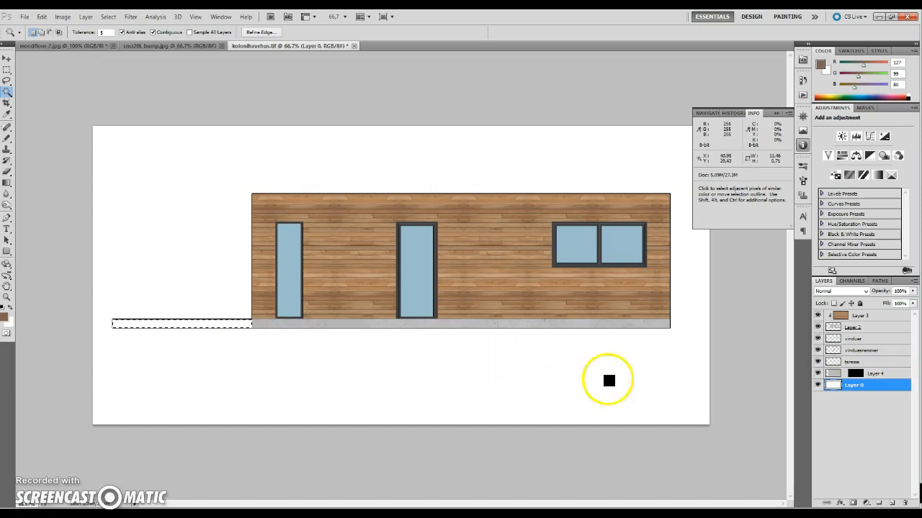
{"action": "left_click", "coordinate": [849, 363]}
{"action": "key", "text": "alt+BackSpace"}
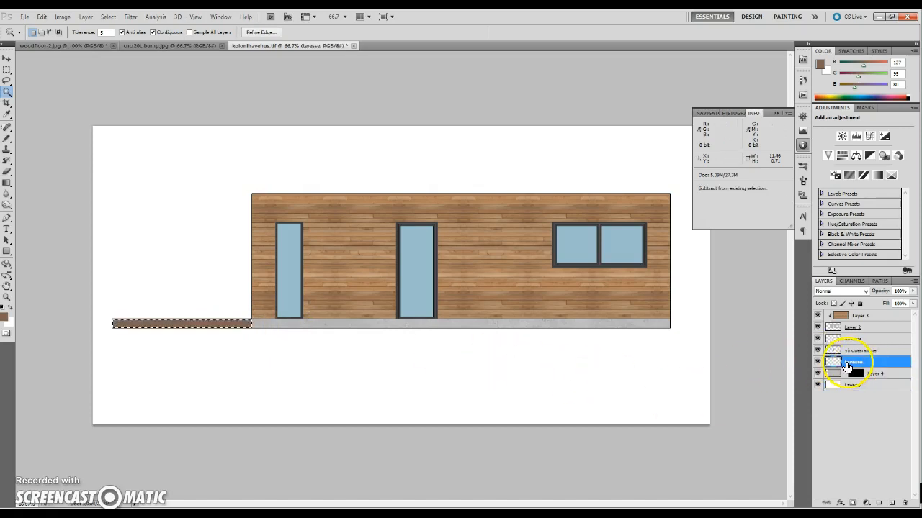
{"action": "key", "text": "ctrl+d"}
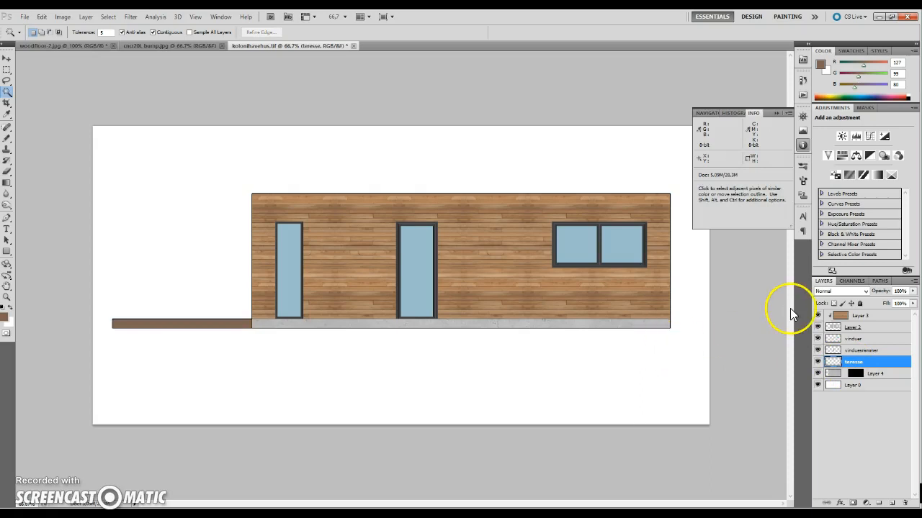
Adjust the terrace fill's Hue/Saturation to hue +7, saturation +43 and lightness +24
{"action": "key", "text": "ctrl+u"}
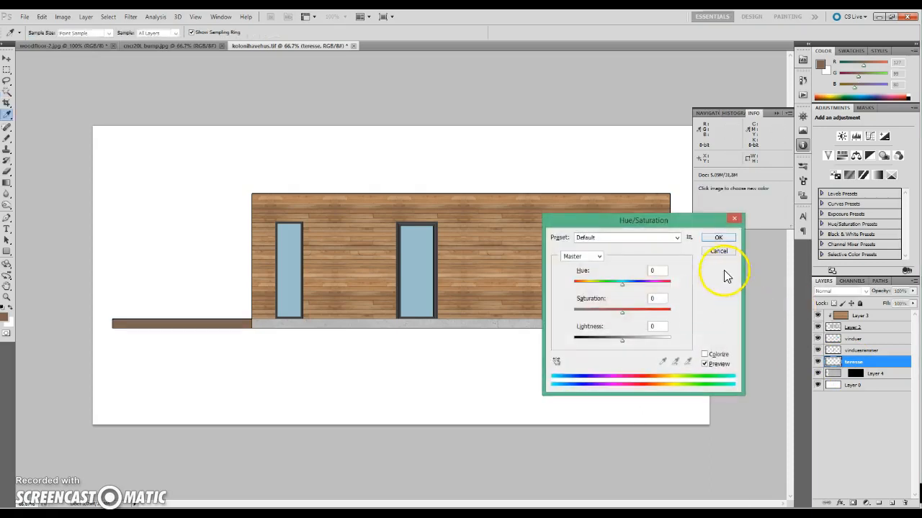
{"action": "left_click_drag", "start_coordinate": [624, 338], "coordinate": [627, 340]}
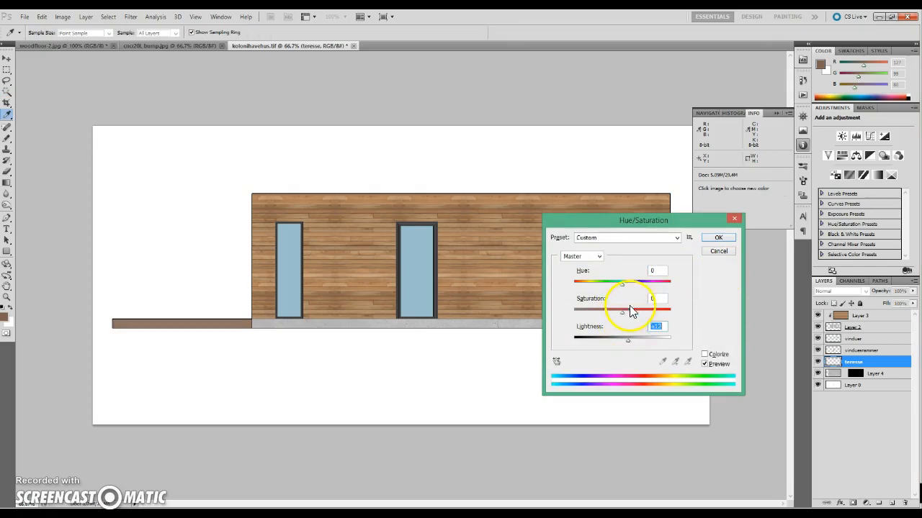
{"action": "left_click", "coordinate": [634, 342]}
{"action": "left_click_drag", "start_coordinate": [634, 342], "coordinate": [640, 341]}
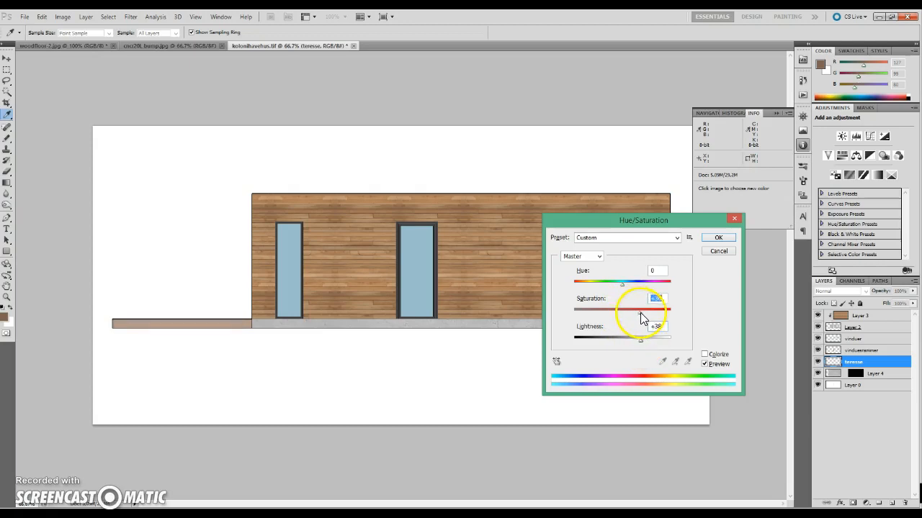
{"action": "left_click_drag", "start_coordinate": [626, 290], "coordinate": [625, 289]}
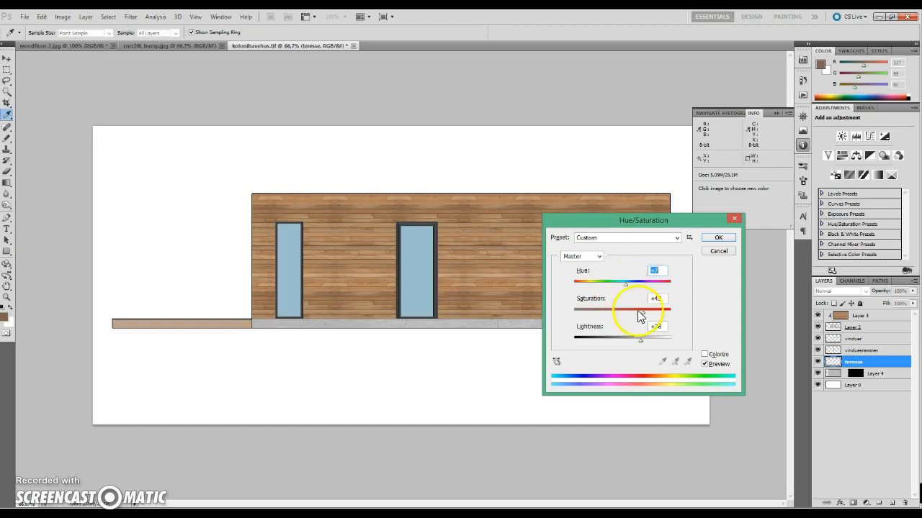
{"action": "left_click_drag", "start_coordinate": [645, 338], "coordinate": [635, 347]}
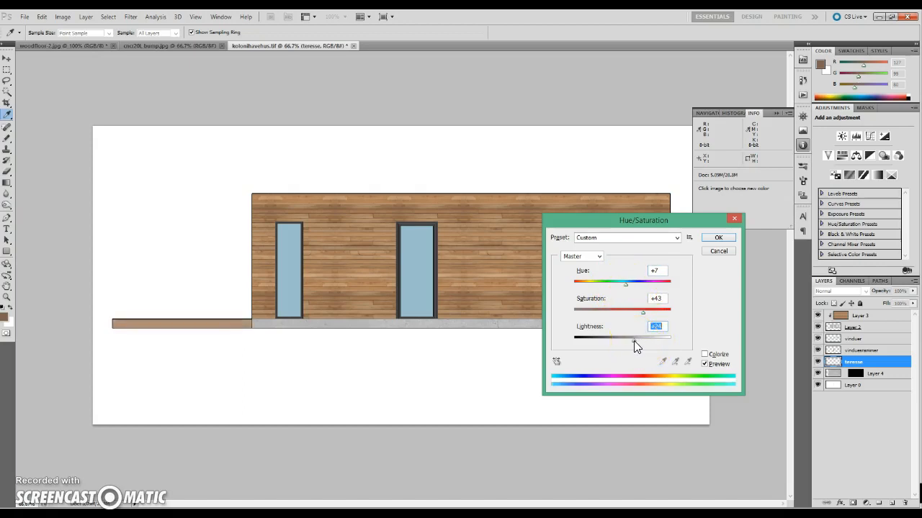
{"action": "left_click", "coordinate": [717, 238]}
{"action": "key", "text": "w"}
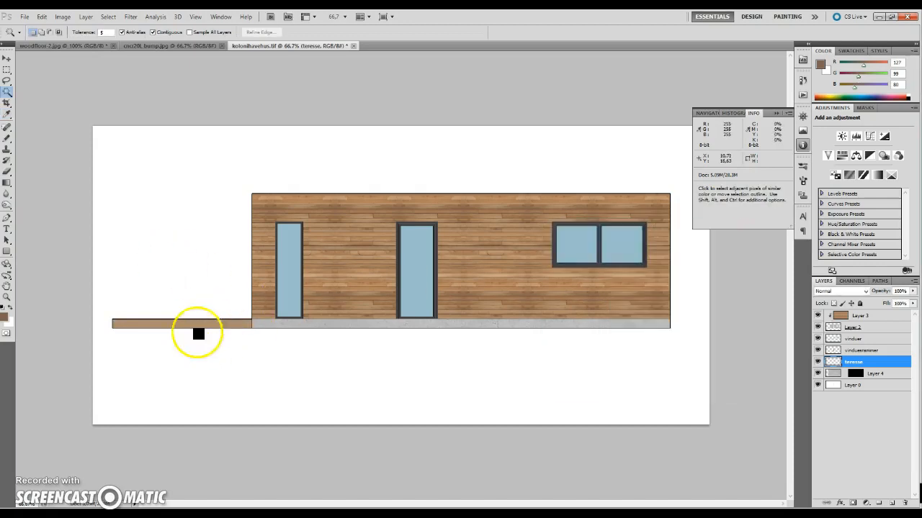
Copy the blue-sky-2.jpg image from the browser and paste it directly above Layer 0 in the Photoshop elevation
{"action": "double_click", "coordinate": [830, 387]}
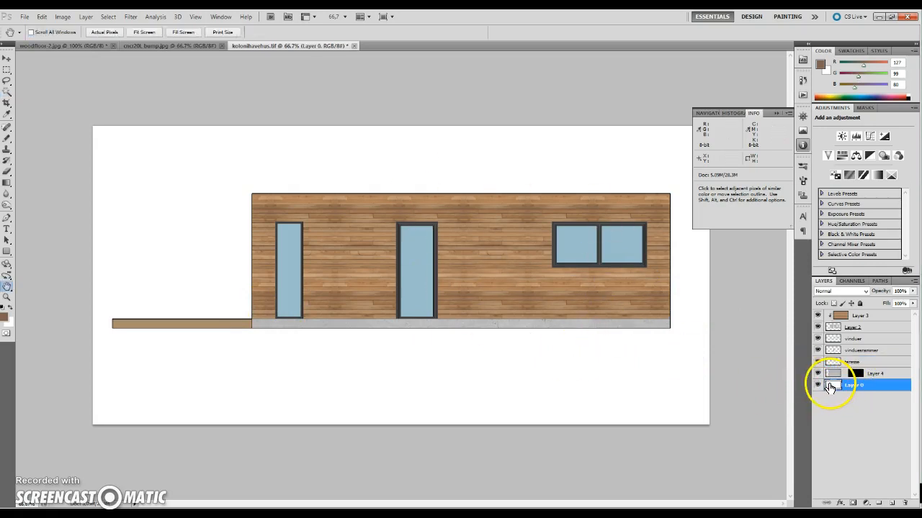
{"action": "left_click", "coordinate": [782, 221]}
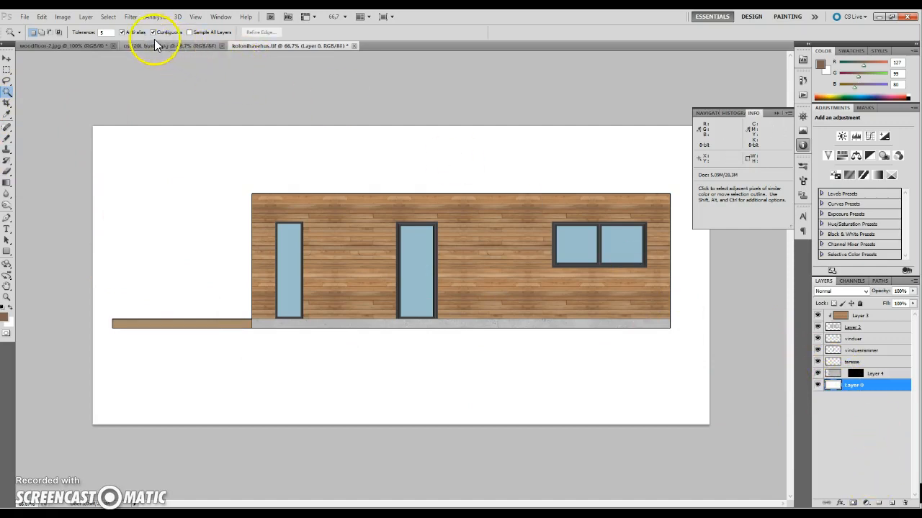
{"action": "left_click", "coordinate": [216, 513]}
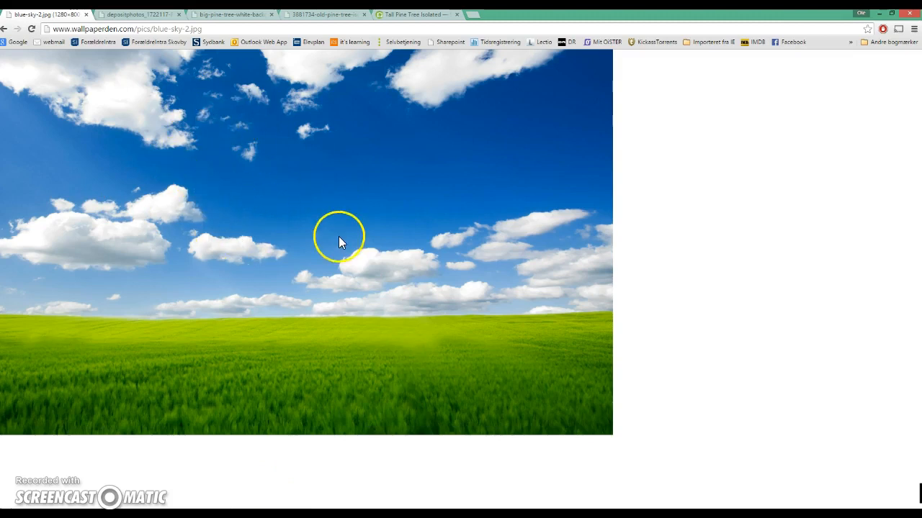
{"action": "right_click", "coordinate": [260, 212]}
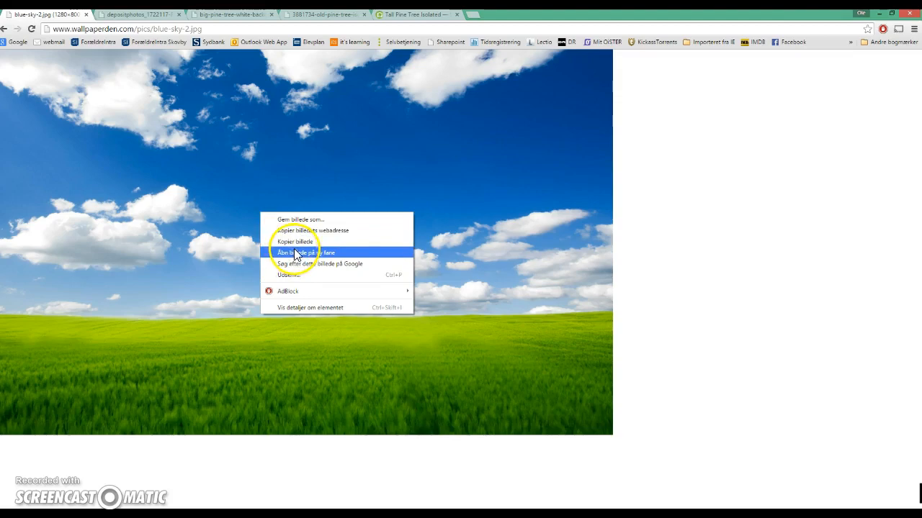
{"action": "left_click", "coordinate": [296, 253]}
{"action": "key", "text": "alt+Tab"}
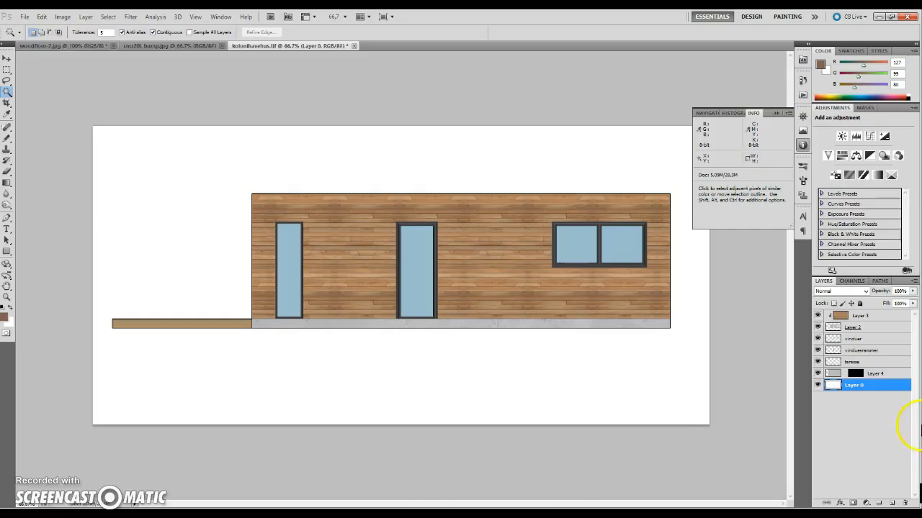
{"action": "key", "text": "ctrl+v"}
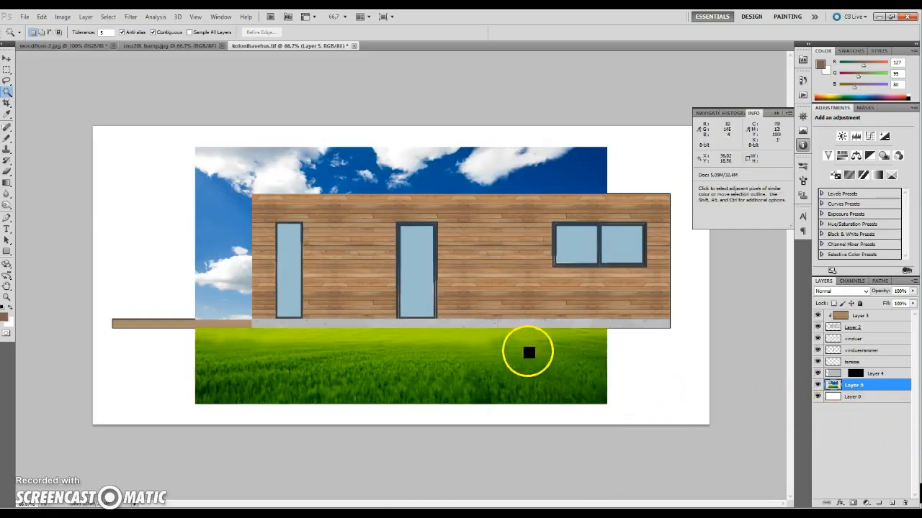
Scale the sky and grass image to about 158% width and 149% height, positioning it behind the house across the canvas
{"action": "key", "text": "ctrl+t"}
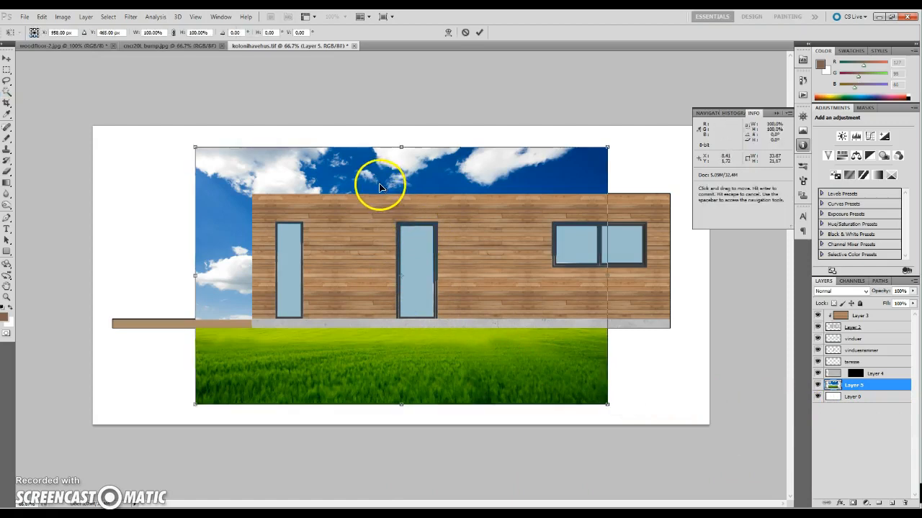
{"action": "left_click_drag", "start_coordinate": [195, 148], "coordinate": [72, 111]}
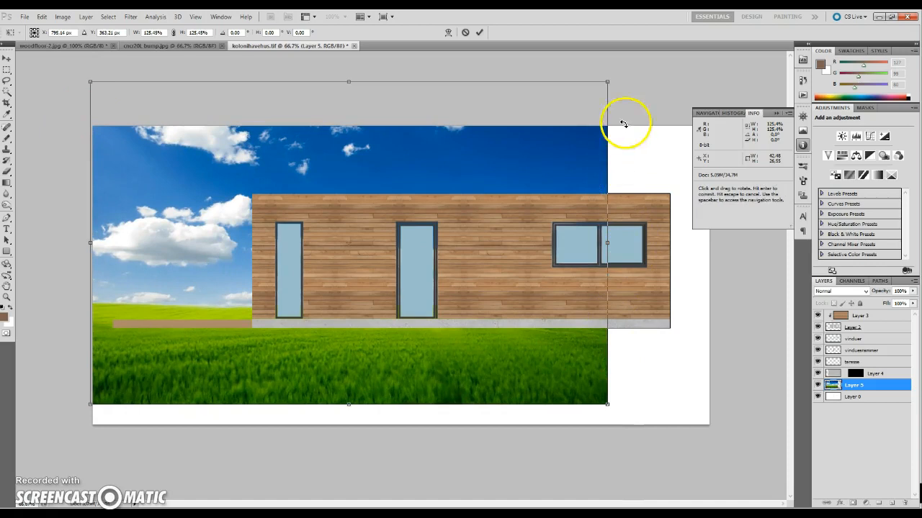
{"action": "left_click_drag", "start_coordinate": [607, 82], "coordinate": [738, 22]}
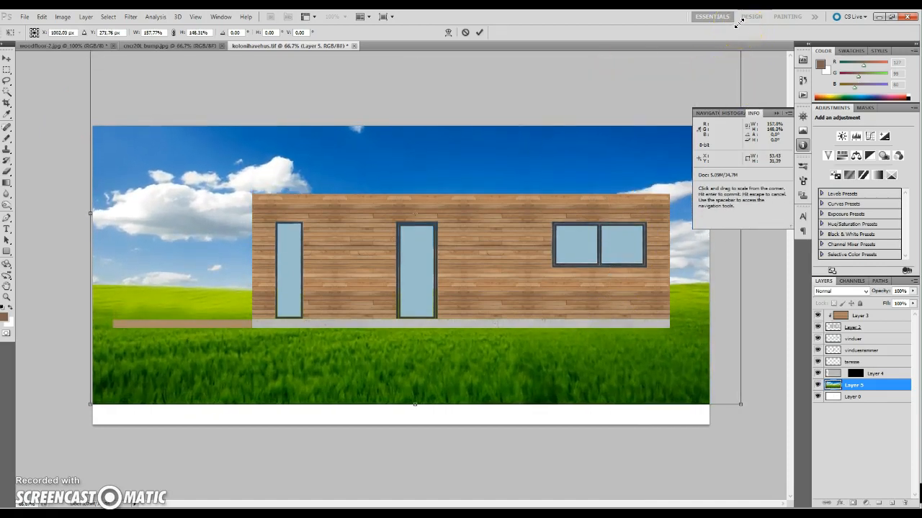
{"action": "left_click_drag", "start_coordinate": [586, 171], "coordinate": [588, 186]}
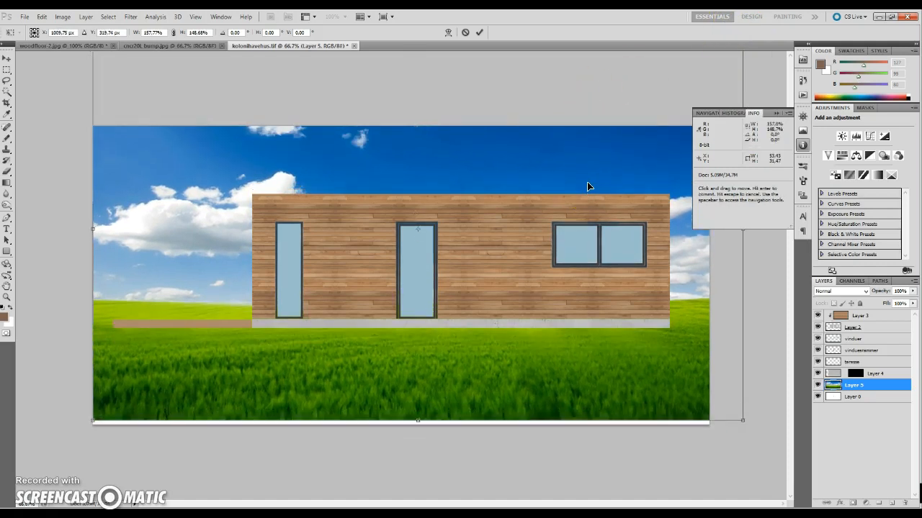
{"action": "key", "text": "Return"}
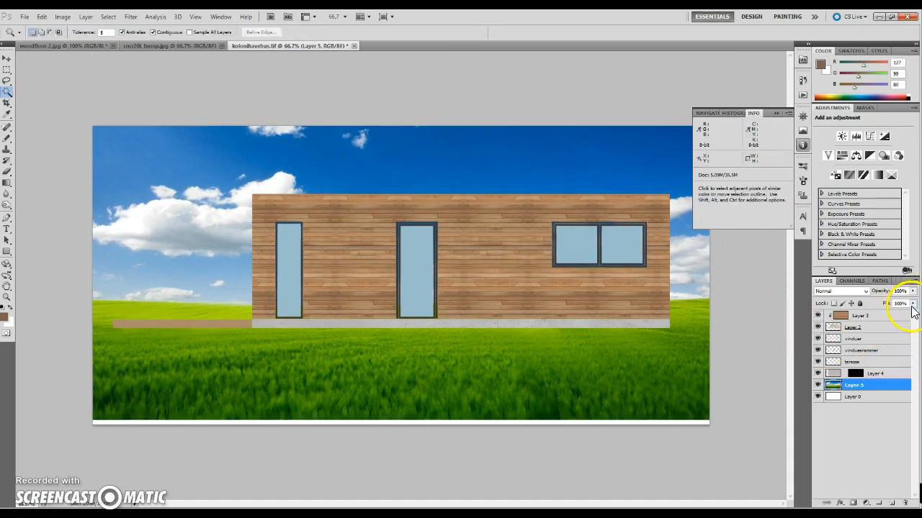
Copy the Fir-and-pine.jpg image from the browser and paste it directly above the sky layer in the Photoshop elevation
{"action": "left_click", "coordinate": [211, 507]}
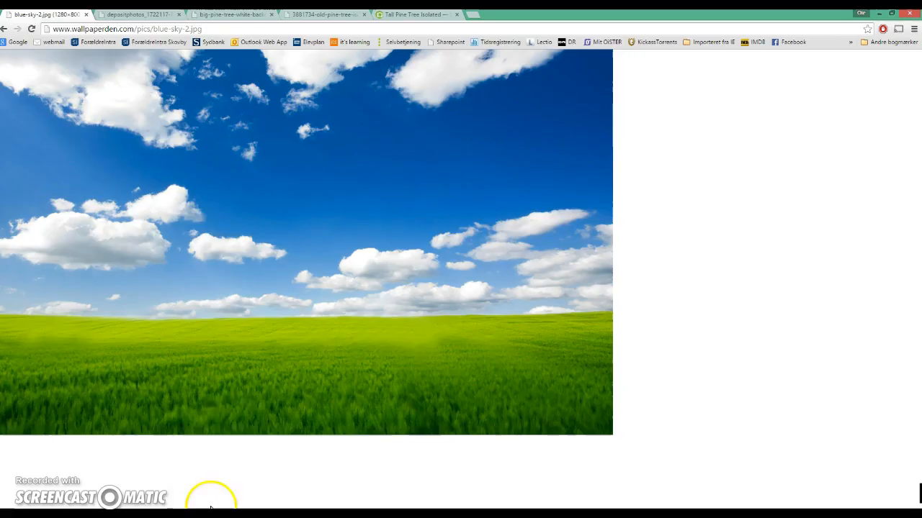
{"action": "left_click", "coordinate": [150, 16]}
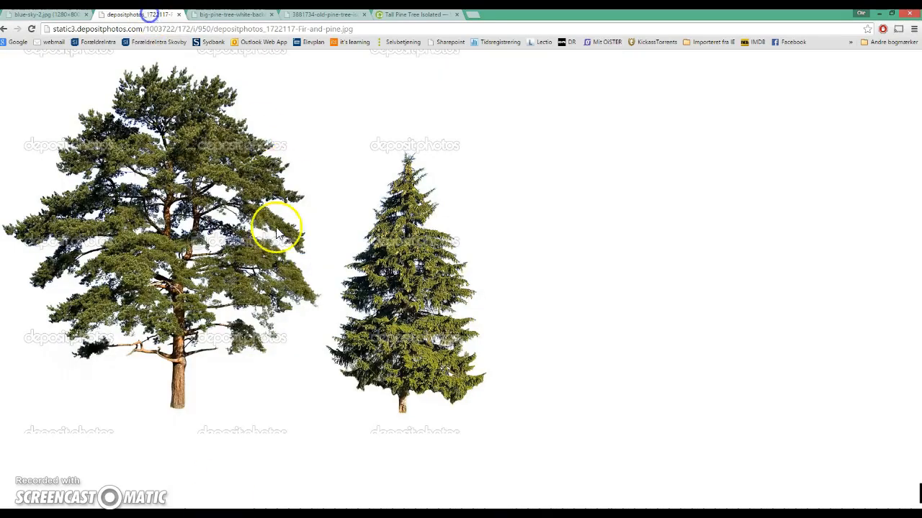
{"action": "right_click", "coordinate": [179, 242]}
{"action": "left_click", "coordinate": [209, 270]}
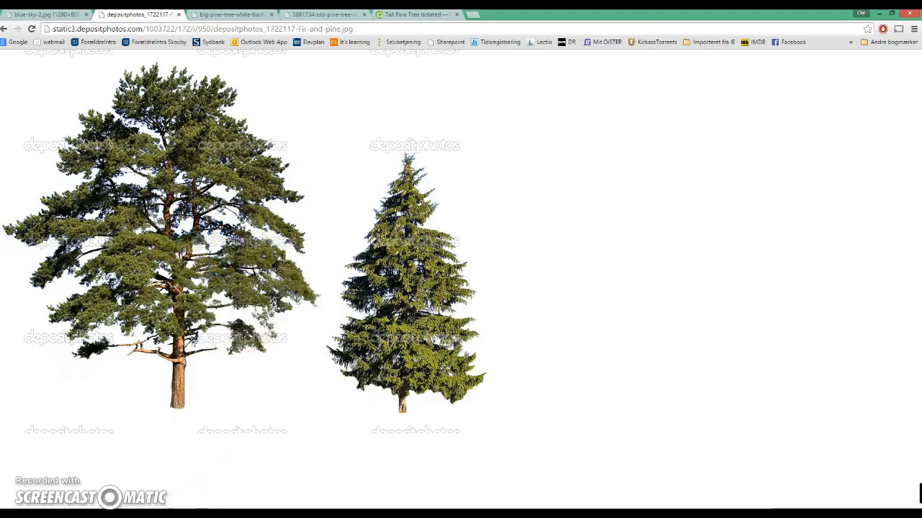
{"action": "key", "text": "alt+Tab"}
{"action": "key", "text": "ctrl+v"}
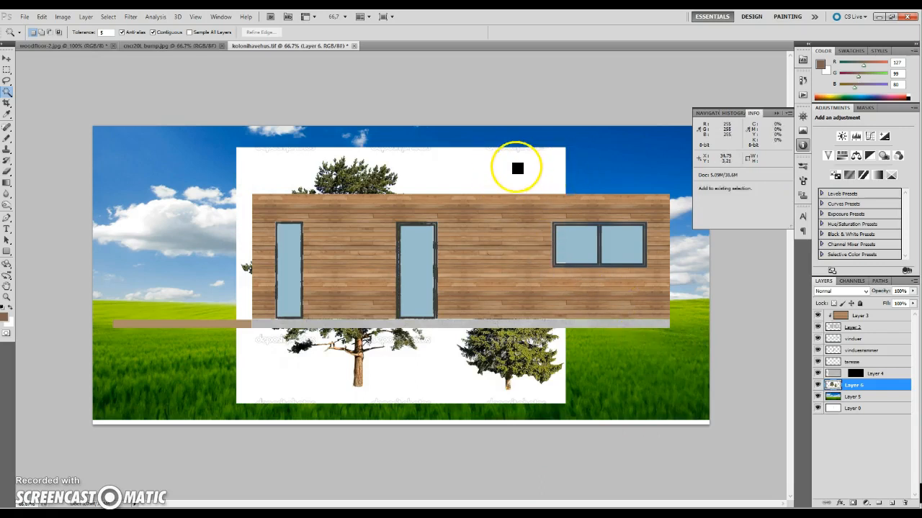
Scale the fir-and-pine image proportionally to about 88% and position its large pine behind the terrace beside the house
{"action": "key", "text": "ctrl+t"}
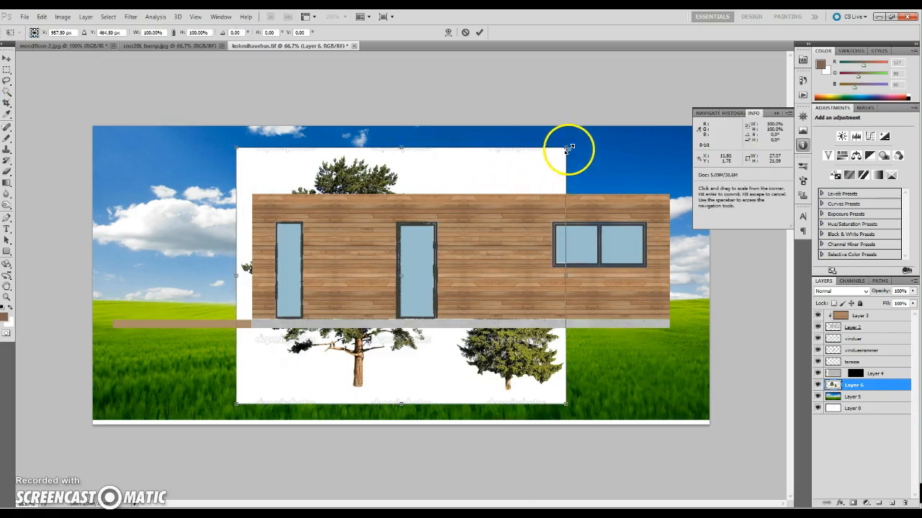
{"action": "left_click_drag", "start_coordinate": [569, 148], "coordinate": [526, 180]}
{"action": "left_click_drag", "start_coordinate": [432, 354], "coordinate": [288, 297]}
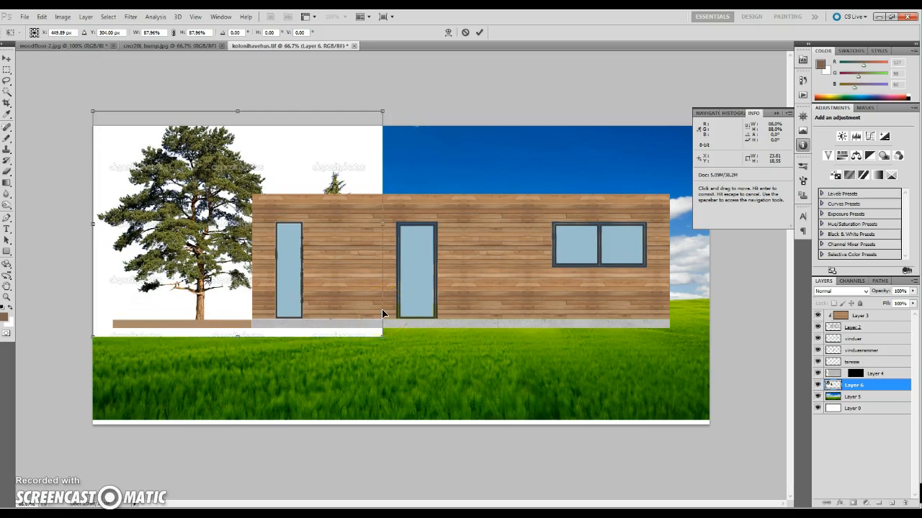
{"action": "key", "text": "Return"}
{"action": "key", "text": "w"}
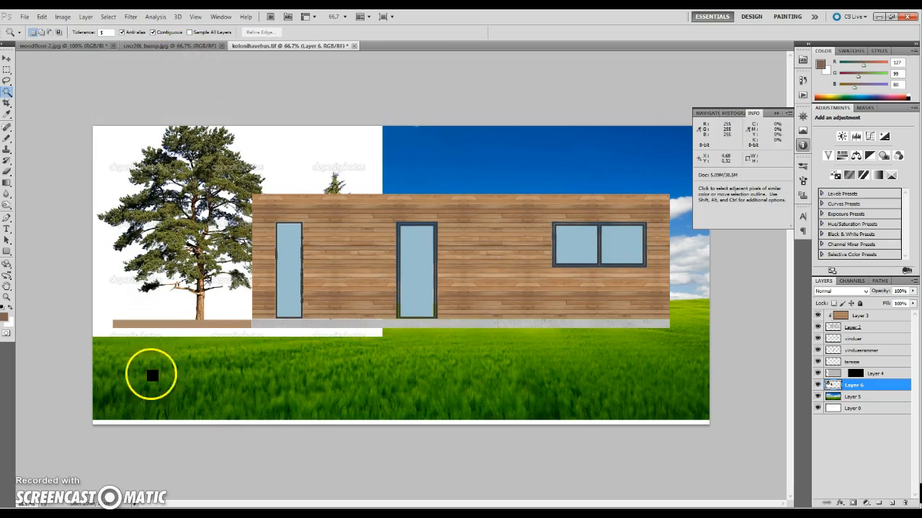
Copy the big-pine-tree-white-background image from the browser and paste it above Layer 6 in the Photoshop elevation
{"action": "left_click", "coordinate": [880, 16]}
{"action": "left_click", "coordinate": [220, 14]}
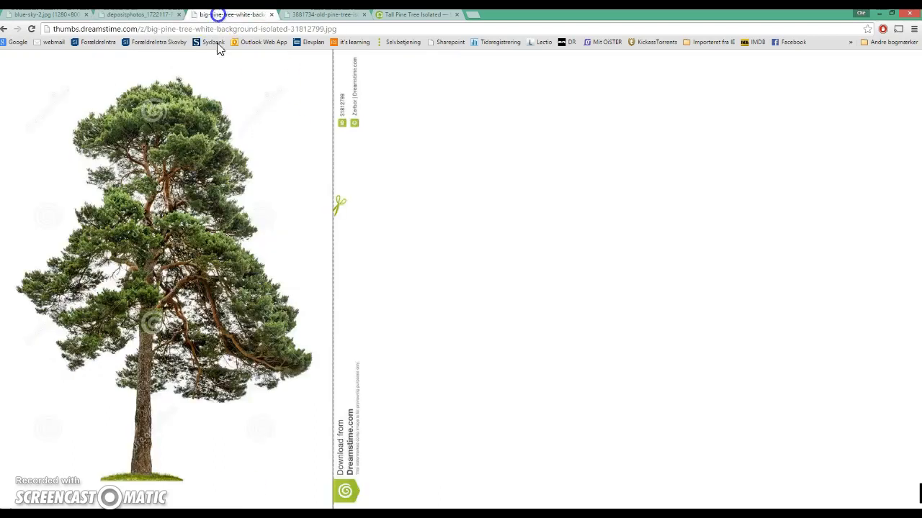
{"action": "right_click", "coordinate": [185, 205]}
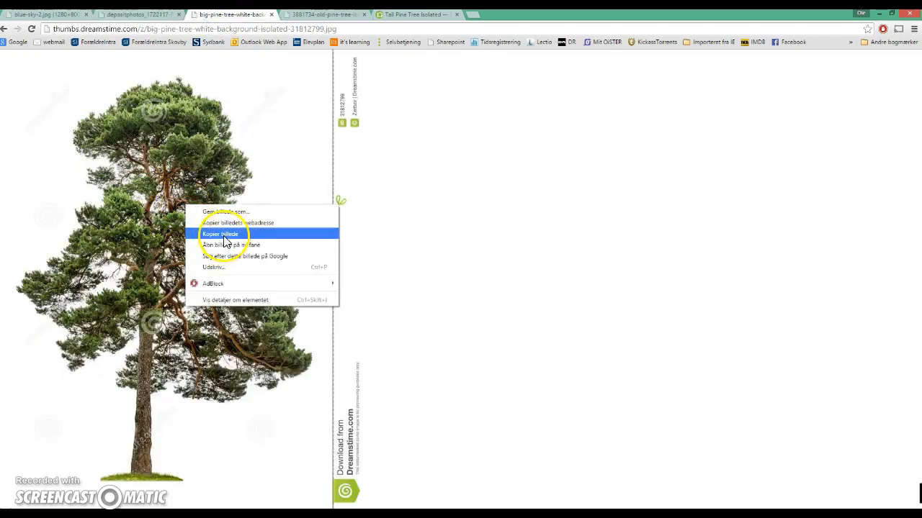
{"action": "left_click", "coordinate": [223, 235]}
{"action": "key", "text": "alt+Tab"}
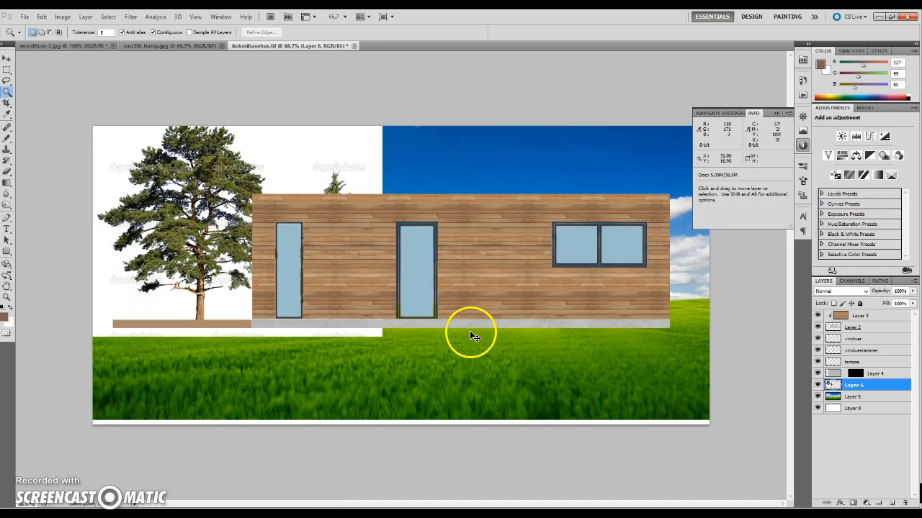
{"action": "key", "text": "ctrl+v"}
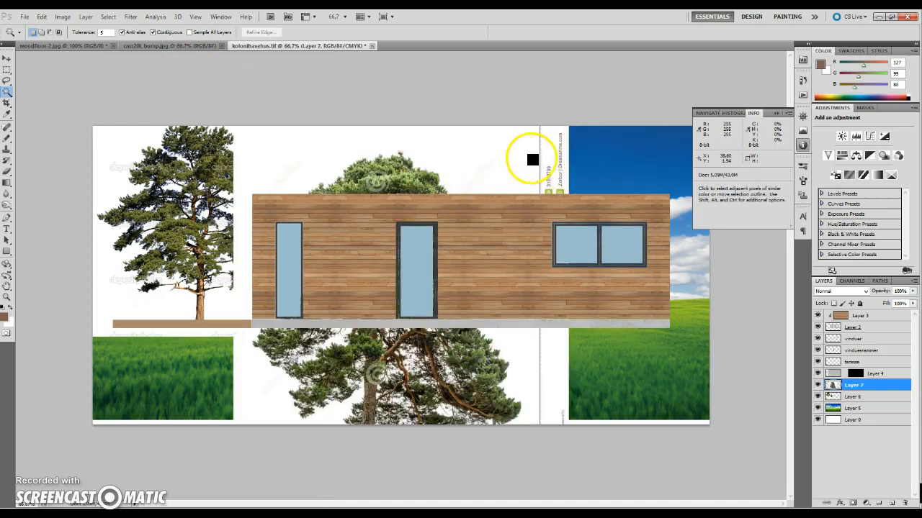
Scale the big pine tree image proportionally to about 51% and position it behind the house's end near the double window
{"action": "key", "text": "ctrl+t"}
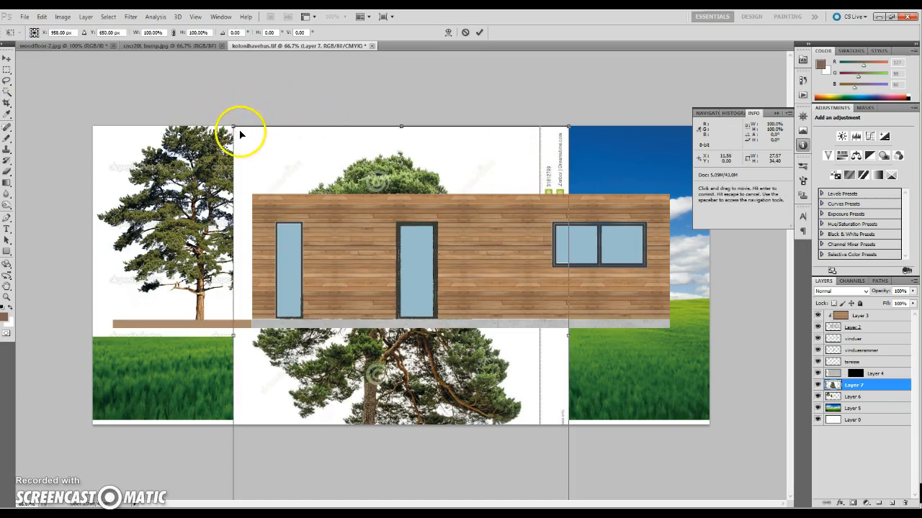
{"action": "left_click_drag", "start_coordinate": [229, 124], "coordinate": [398, 330]}
{"action": "left_click_drag", "start_coordinate": [497, 350], "coordinate": [710, 178]}
{"action": "left_click_drag", "start_coordinate": [684, 226], "coordinate": [686, 225]}
{"action": "key", "text": "Return"}
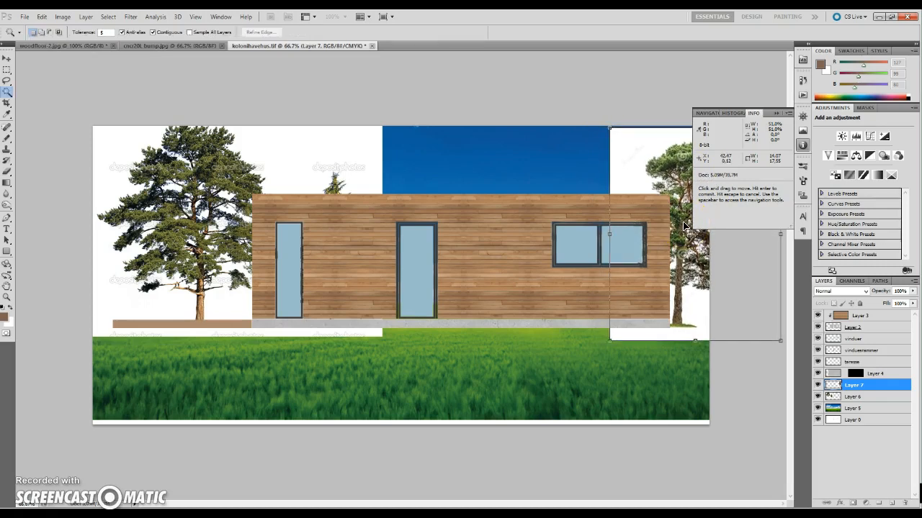
{"action": "key", "text": "w"}
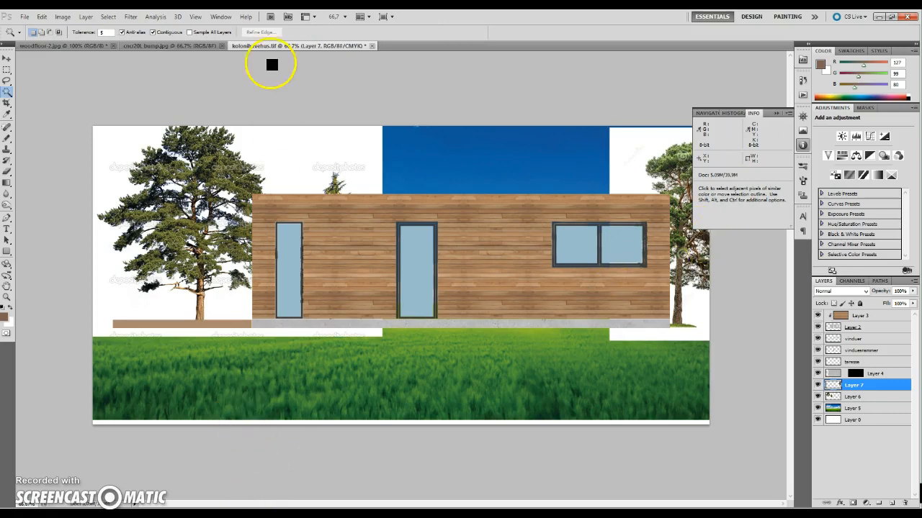
Copy the old-pine-tree-isolated-on-white image from the browser and return to the Photoshop elevation
{"action": "left_click", "coordinate": [260, 514]}
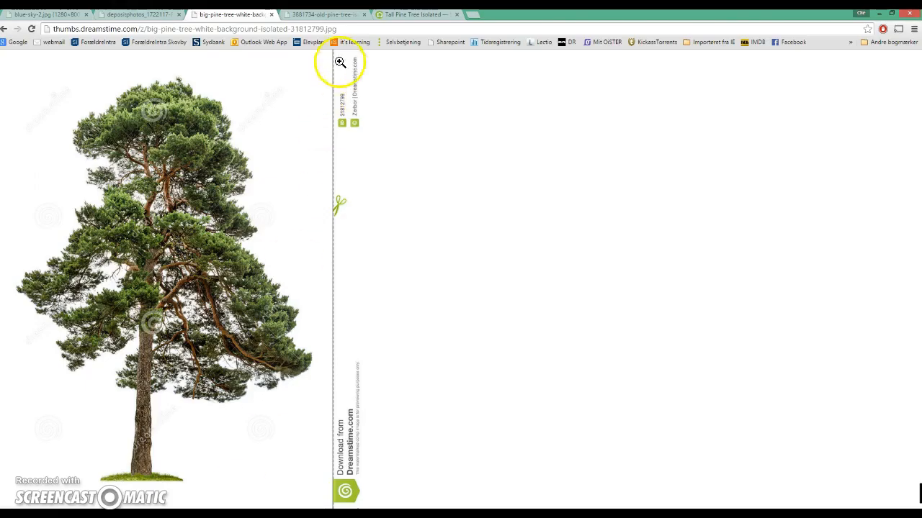
{"action": "left_click", "coordinate": [328, 14]}
{"action": "right_click", "coordinate": [158, 249]}
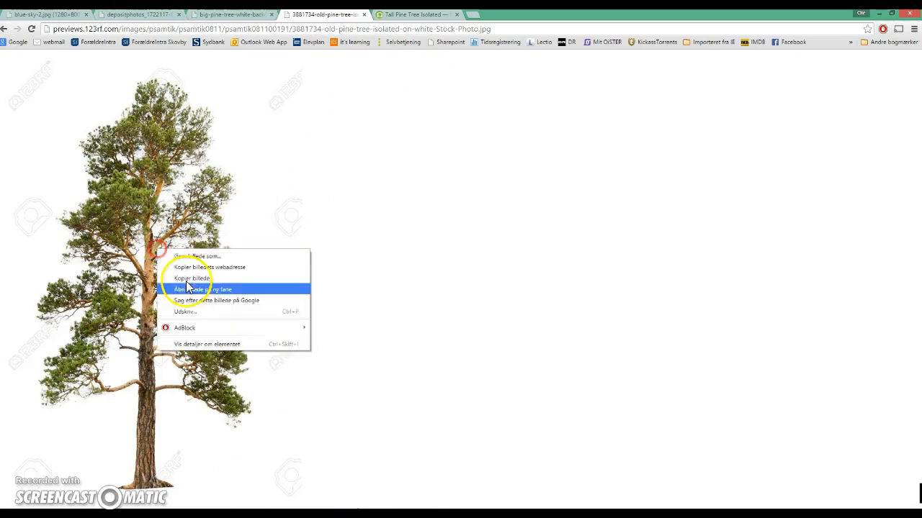
{"action": "left_click", "coordinate": [192, 279]}
{"action": "left_click", "coordinate": [240, 466]}
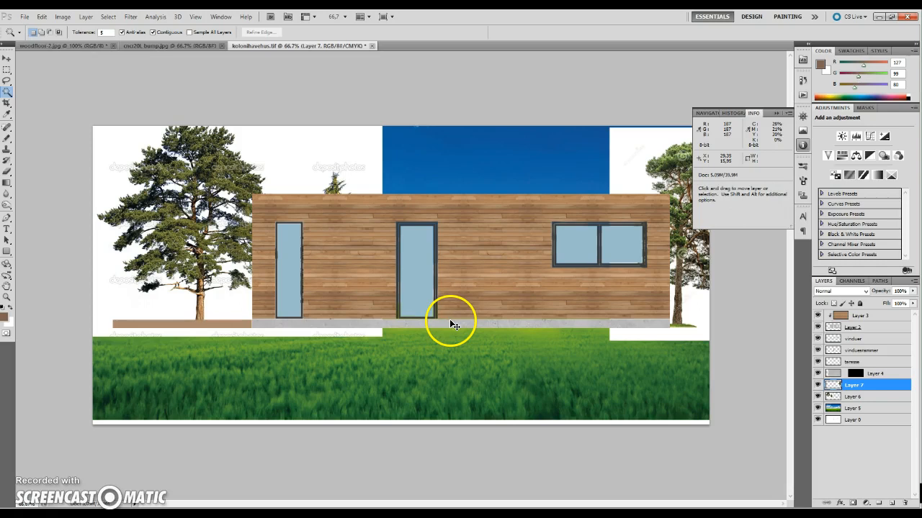
{"action": "key", "text": "ctrl+t"}
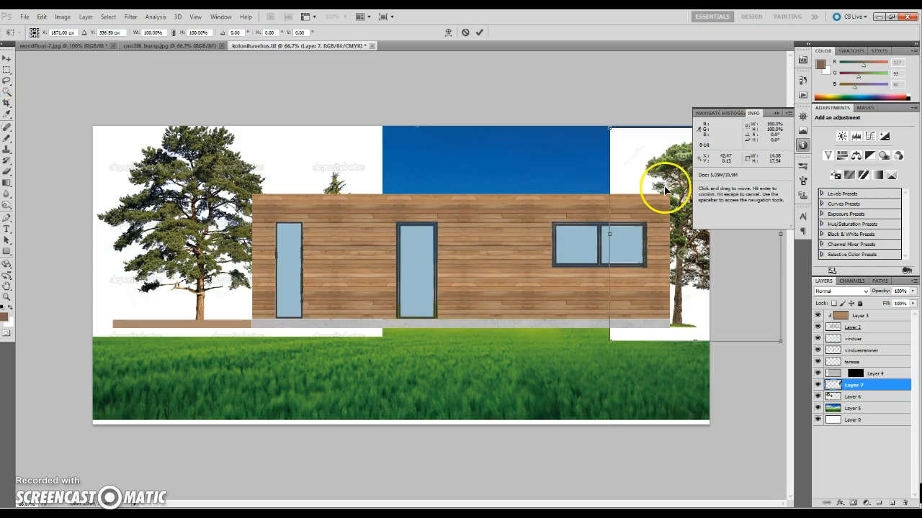
{"action": "left_click_drag", "start_coordinate": [680, 195], "coordinate": [545, 179]}
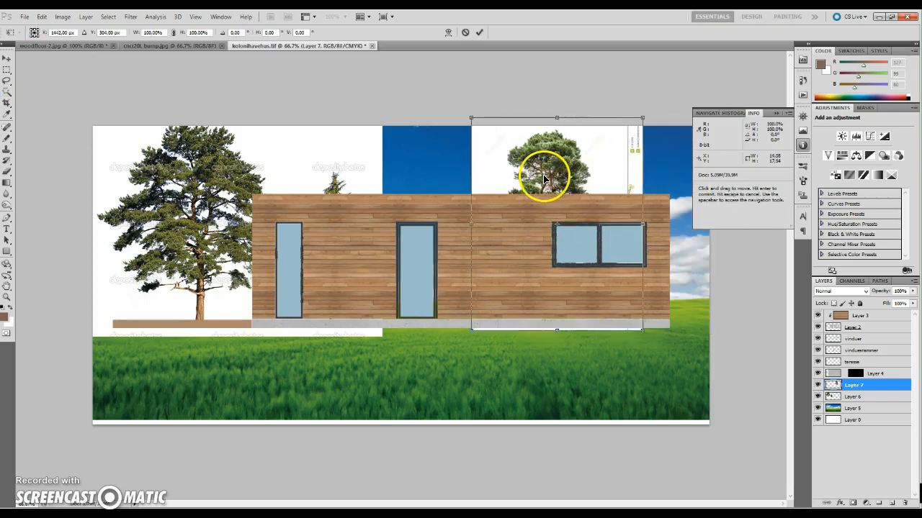
{"action": "key", "text": "ctrl+z"}
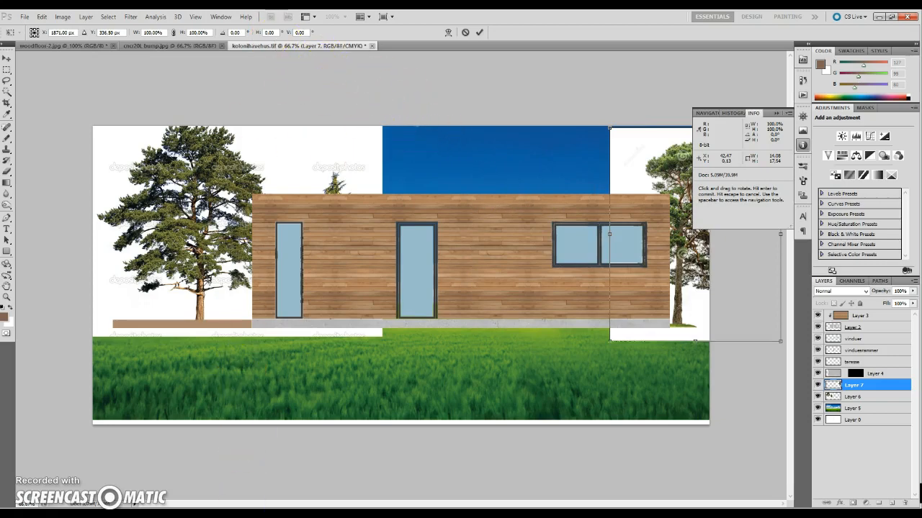
Copy the old pine tree image from the browser again and paste it above Layer 7 in the Photoshop elevation
{"action": "mouse_move", "coordinate": [268, 514]}
{"action": "left_click", "coordinate": [216, 450]}
{"action": "right_click", "coordinate": [187, 196]}
{"action": "left_click", "coordinate": [217, 224]}
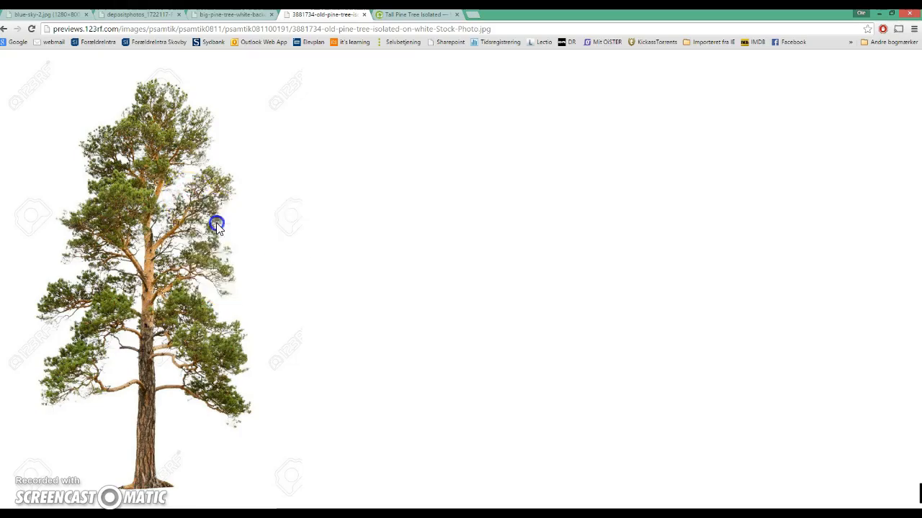
{"action": "key", "text": "alt+Tab"}
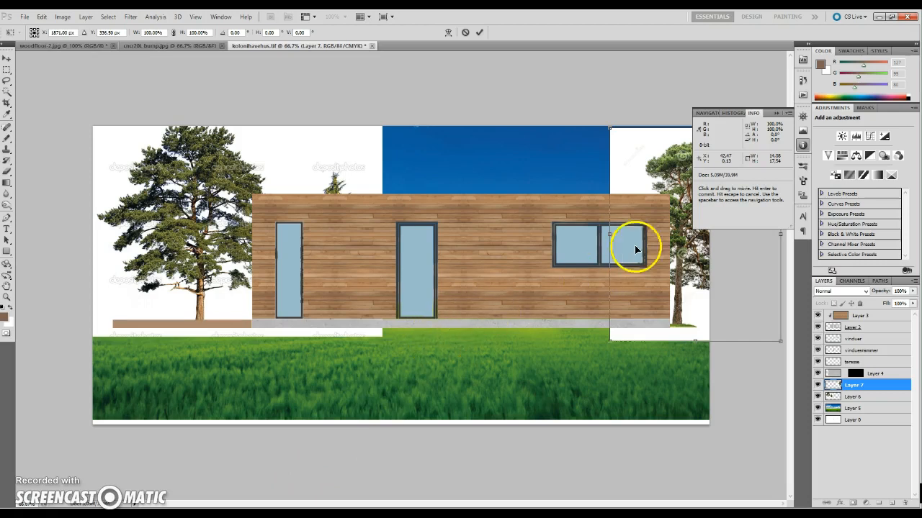
{"action": "key", "text": "Return"}
{"action": "key", "text": "w"}
{"action": "key", "text": "ctrl+v"}
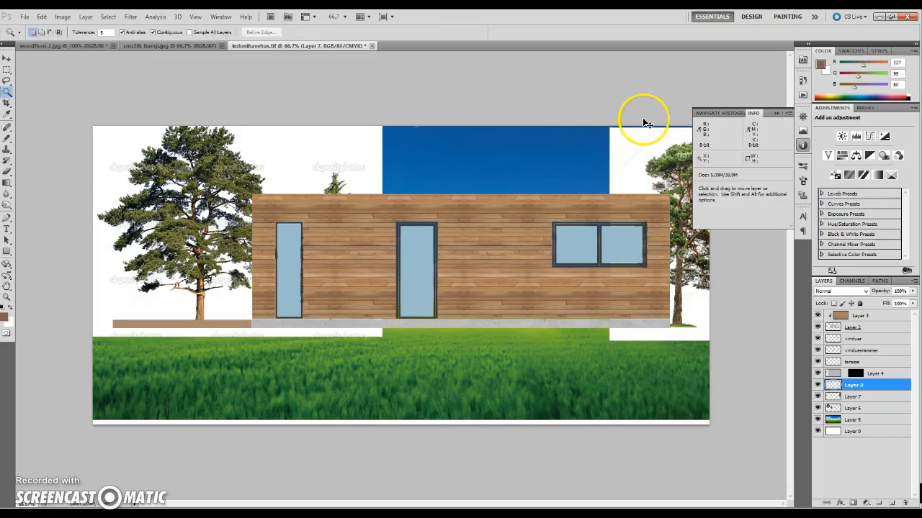
Scale the old pine tree image proportionally to about 59% and position it behind the house, rising above the roof near the middle door
{"action": "key", "text": "ctrl+t"}
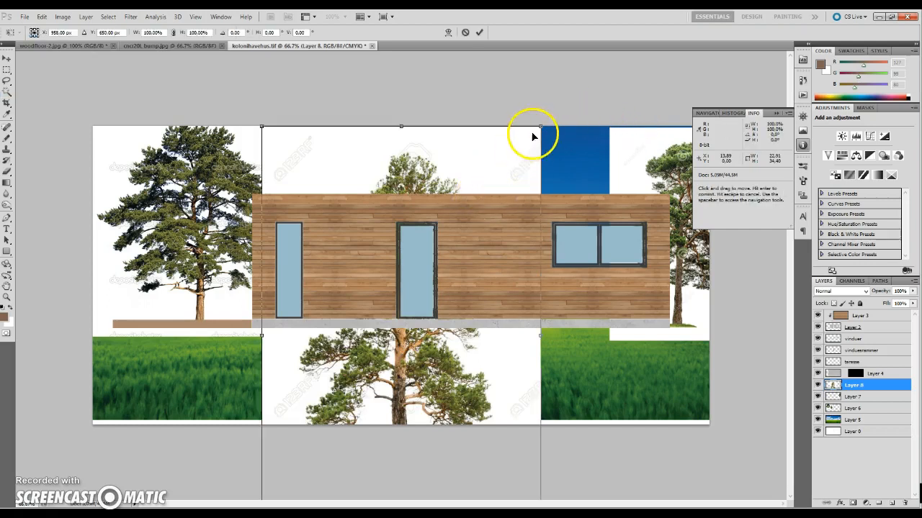
{"action": "left_click_drag", "start_coordinate": [530, 132], "coordinate": [431, 303]}
{"action": "left_click_drag", "start_coordinate": [378, 385], "coordinate": [488, 175]}
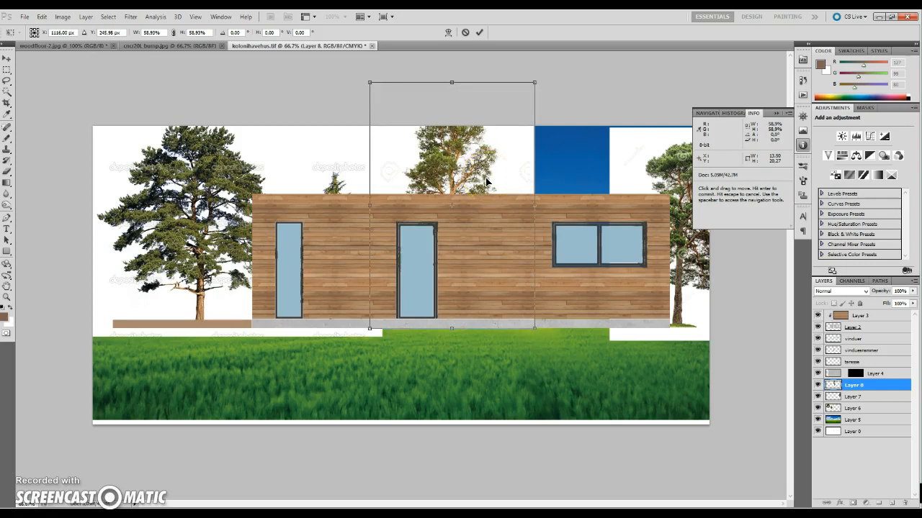
{"action": "key", "text": "Return"}
{"action": "key", "text": "w"}
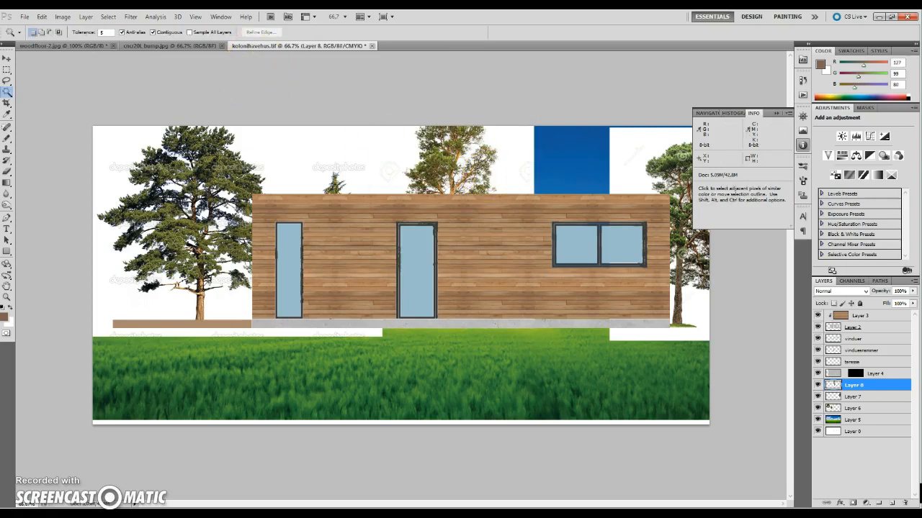
Copy the Tall Pine Tree Isolated image from the browser and paste it above Layer 8 in the Photoshop elevation
{"action": "left_click", "coordinate": [255, 470]}
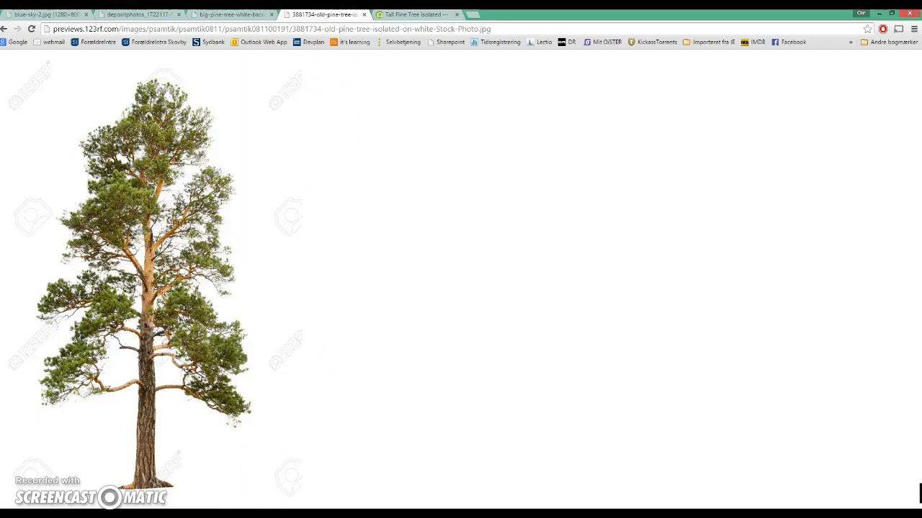
{"action": "left_click", "coordinate": [400, 14]}
{"action": "right_click", "coordinate": [441, 234]}
{"action": "left_click", "coordinate": [468, 257]}
{"action": "left_click", "coordinate": [262, 514]}
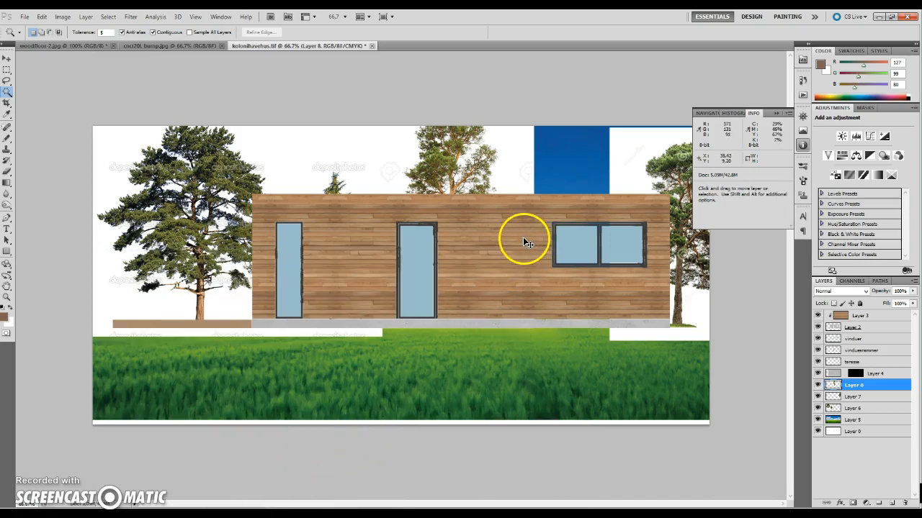
{"action": "key", "text": "ctrl+v"}
Scale the tall pine tree image proportionally to about 85% and position it behind the house, rising above the roof near the double window
{"action": "key", "text": "ctrl+t"}
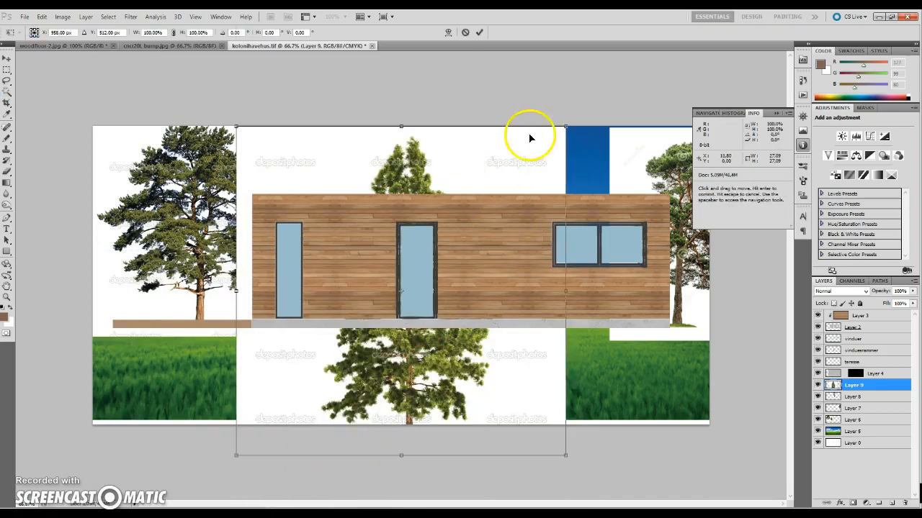
{"action": "left_click_drag", "start_coordinate": [407, 380], "coordinate": [573, 316]}
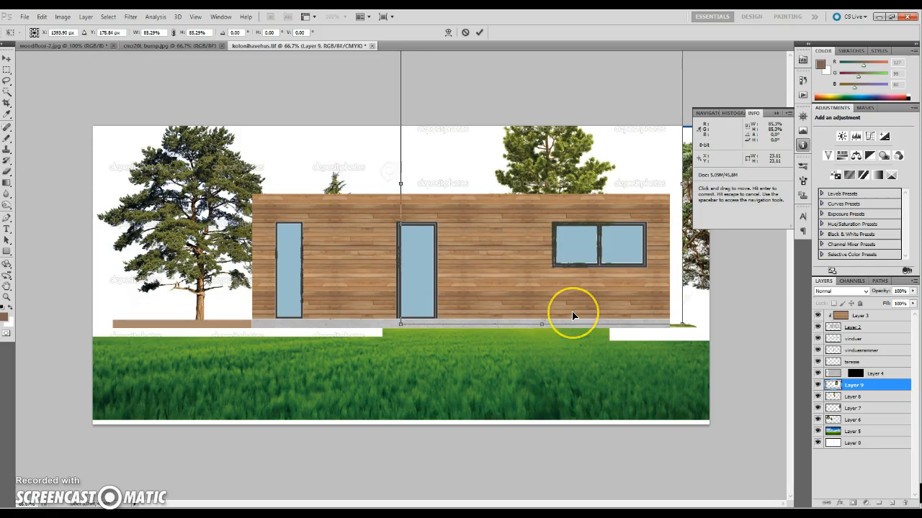
{"action": "key", "text": "Return"}
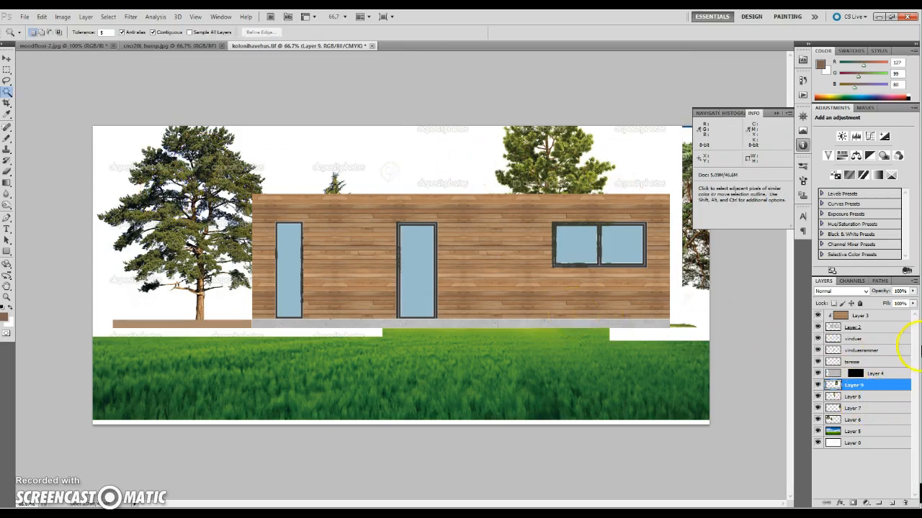
Hide the white background of Layer 9 by setting its Blend If This Layer white limit to 170
{"action": "double_click", "coordinate": [831, 387]}
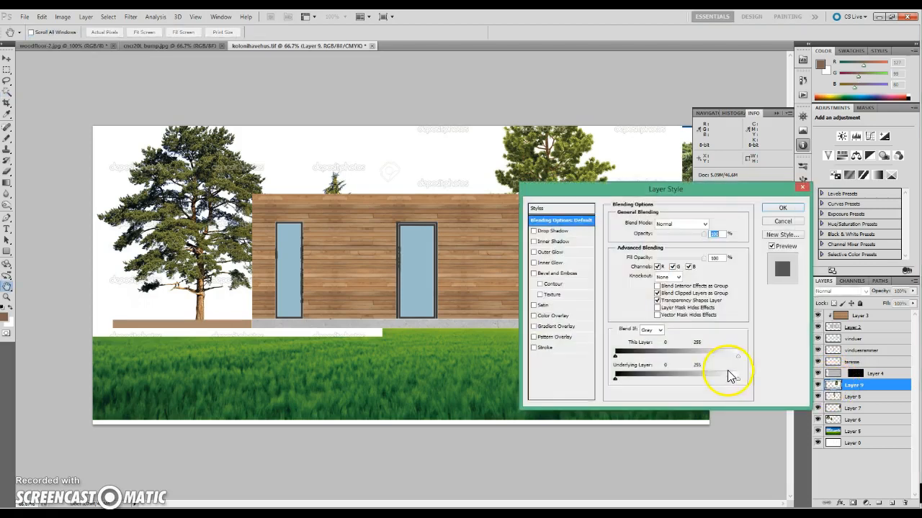
{"action": "left_click_drag", "start_coordinate": [736, 358], "coordinate": [715, 363]}
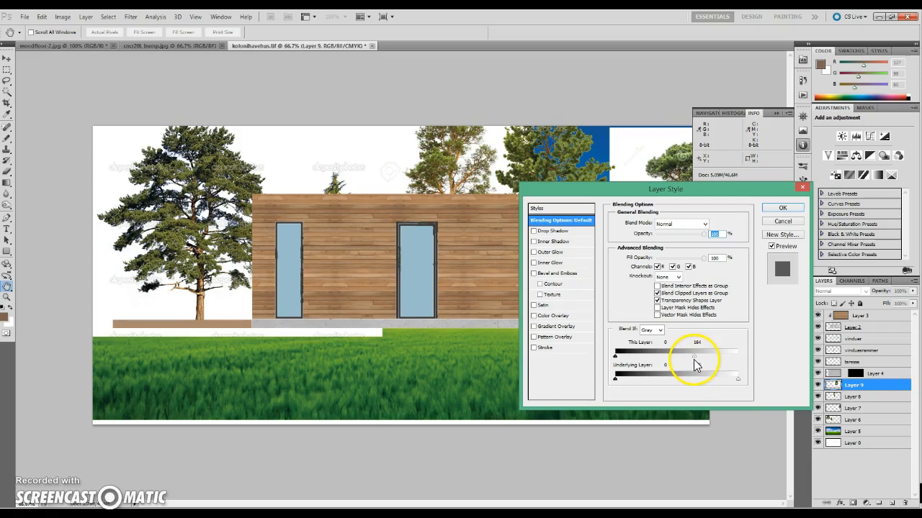
{"action": "mouse_move", "coordinate": [688, 365]}
{"action": "left_mouse_down"}
{"action": "mouse_move", "coordinate": [655, 368]}
{"action": "mouse_move", "coordinate": [712, 350]}
{"action": "mouse_move", "coordinate": [696, 360]}
{"action": "left_mouse_up"}
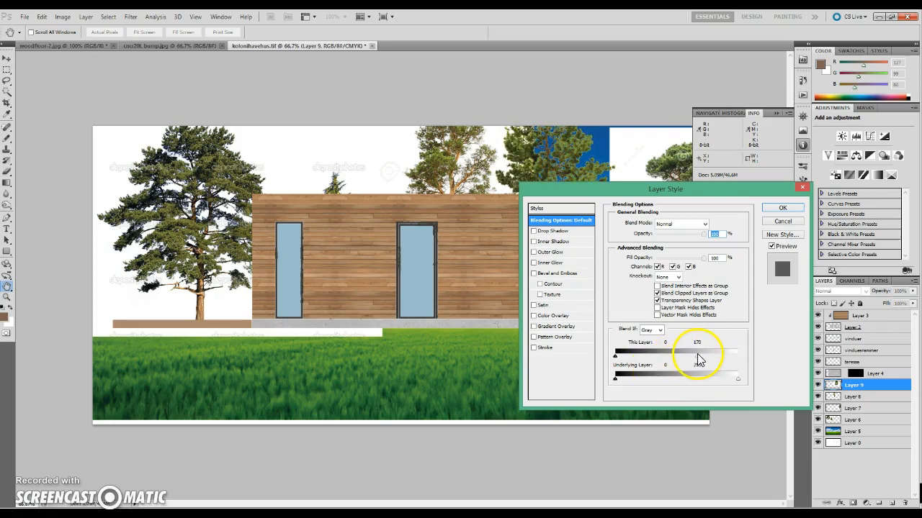
{"action": "left_click", "coordinate": [782, 210]}
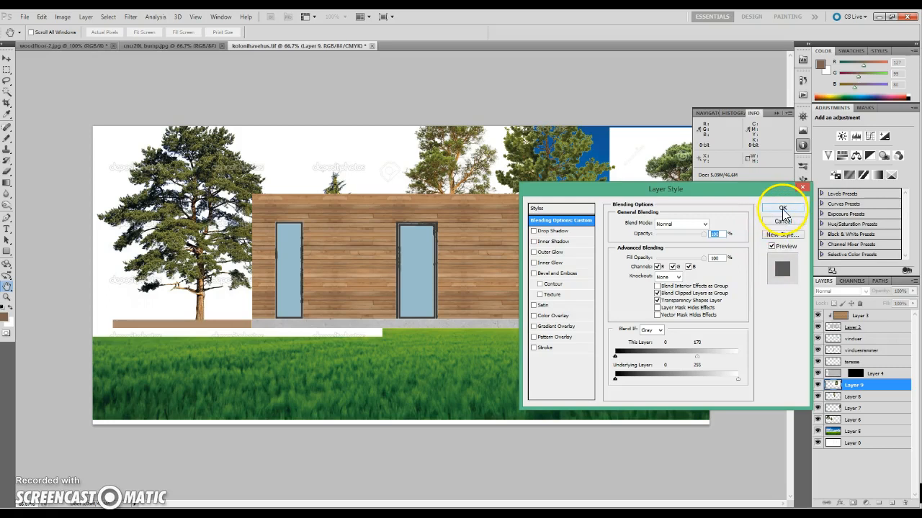
Hide the white background of Layer 8 by lowering its Blend If This Layer white limit
{"action": "double_click", "coordinate": [864, 396]}
{"action": "left_click_drag", "start_coordinate": [738, 356], "coordinate": [706, 360]}
{"action": "left_click", "coordinate": [783, 208]}
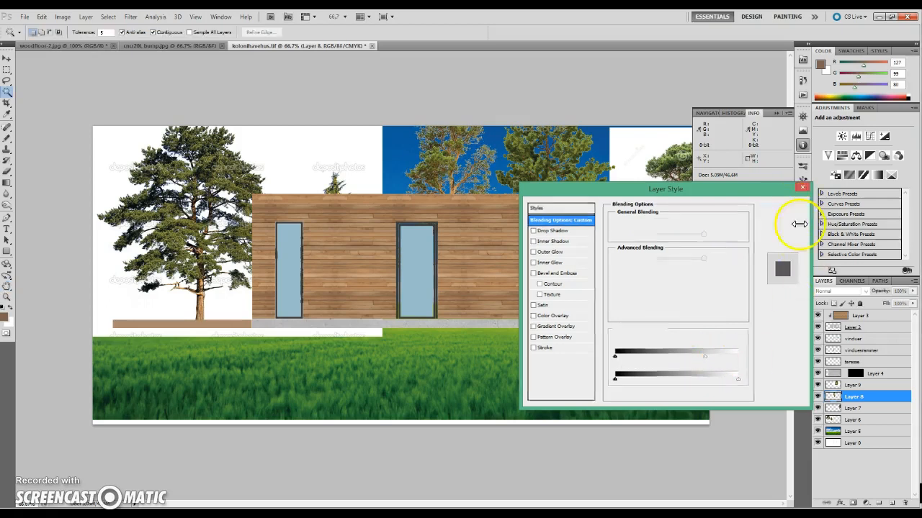
Hide the white background of Layer 7 by setting its Blend If This Layer white limit to 187
{"action": "double_click", "coordinate": [833, 410]}
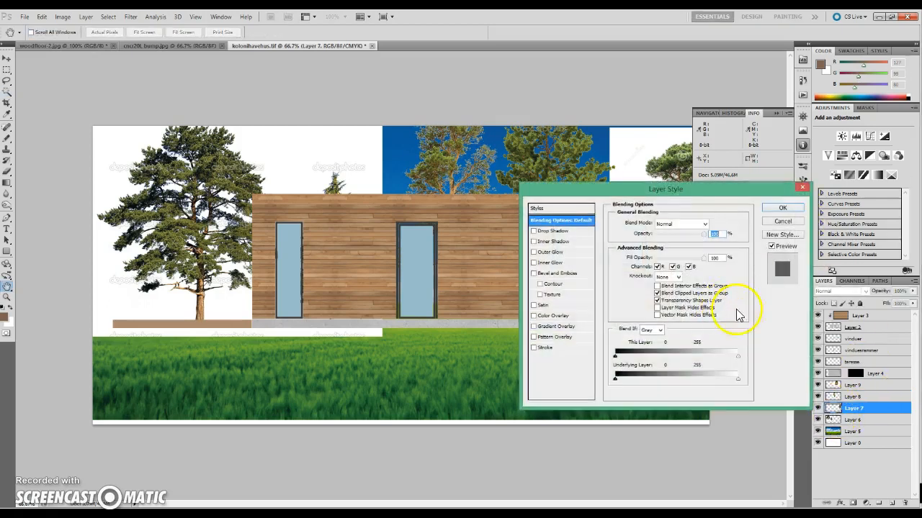
{"action": "left_click_drag", "start_coordinate": [736, 355], "coordinate": [705, 358]}
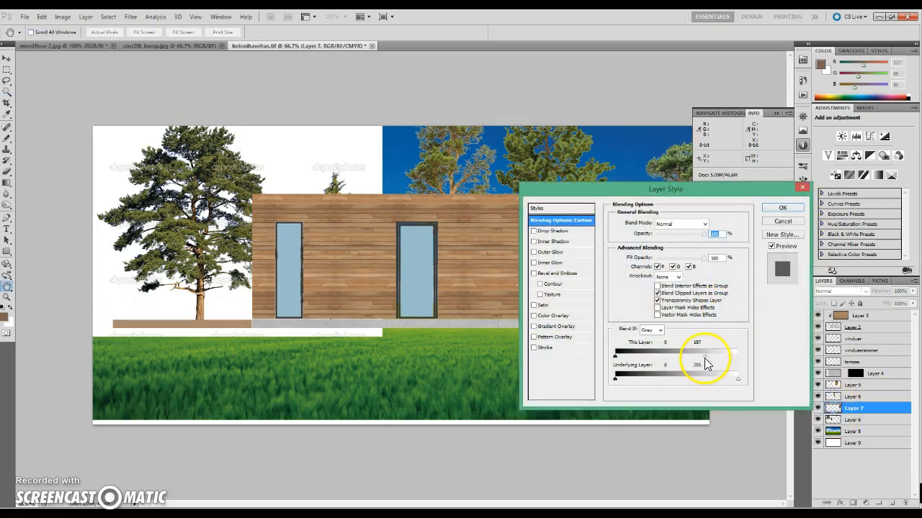
{"action": "left_click", "coordinate": [779, 210]}
Hide the white background of Layer 6 by setting its Blend If This Layer white limit to 189
{"action": "double_click", "coordinate": [833, 421]}
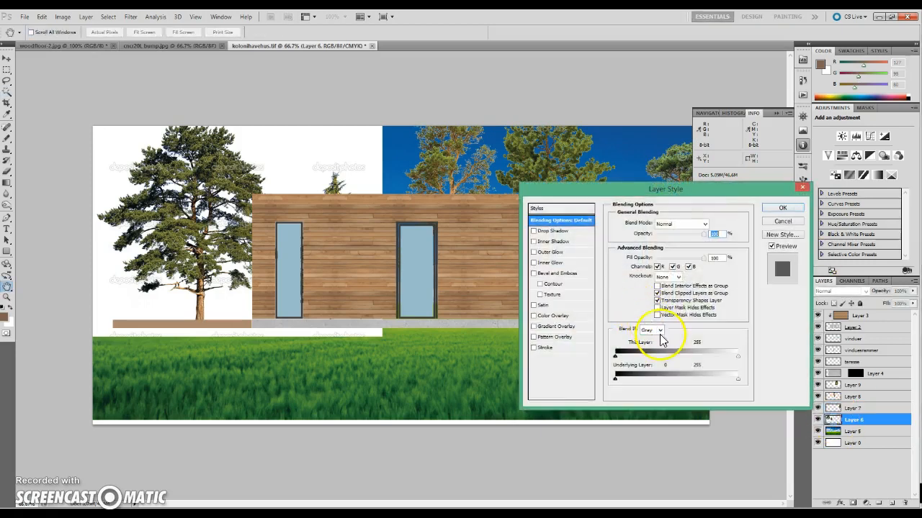
{"action": "left_click_drag", "start_coordinate": [737, 356], "coordinate": [706, 358]}
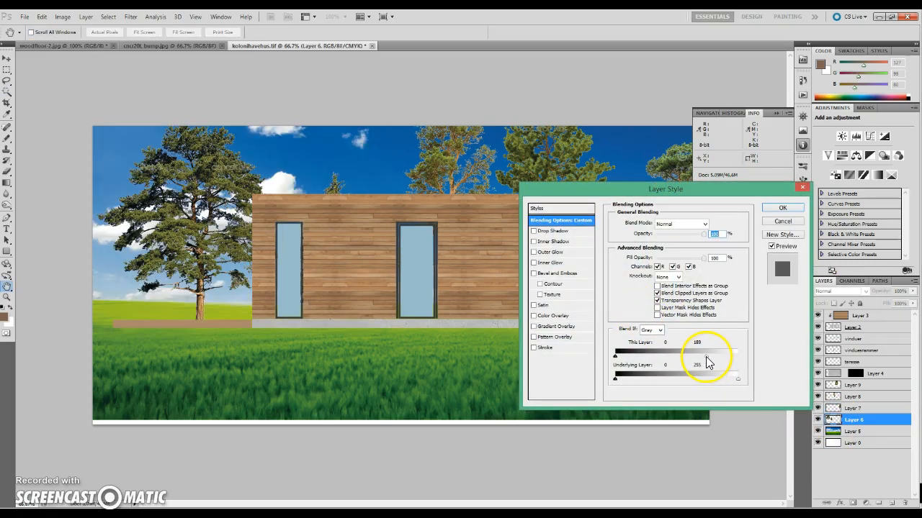
{"action": "left_click", "coordinate": [784, 208]}
Merge the tree layers 9, 8, 7 and 6 down into the sky-and-grass background, Layer 5
{"action": "left_click", "coordinate": [865, 386]}
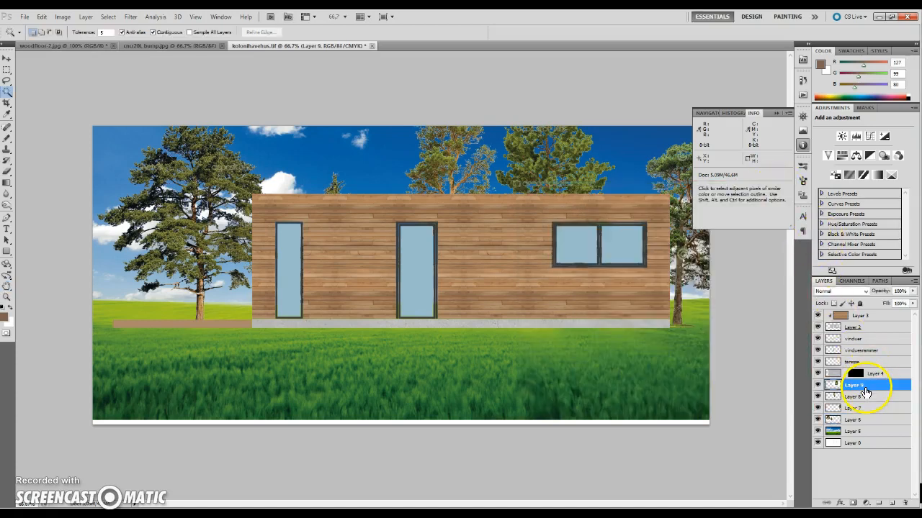
{"action": "key", "text": "ctrl+e"}
{"action": "key", "text": "ctrl+e"}
{"action": "key", "text": "ctrl+e"}
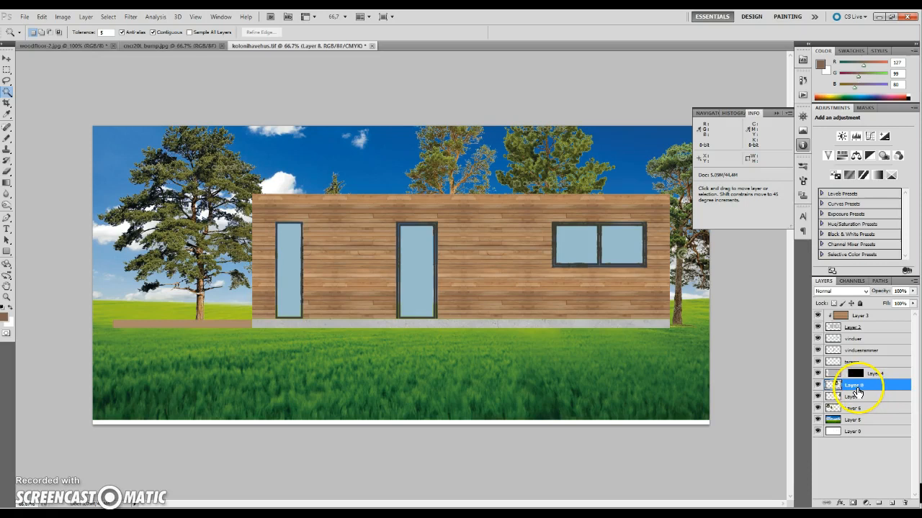
{"action": "key", "text": "ctrl+e"}
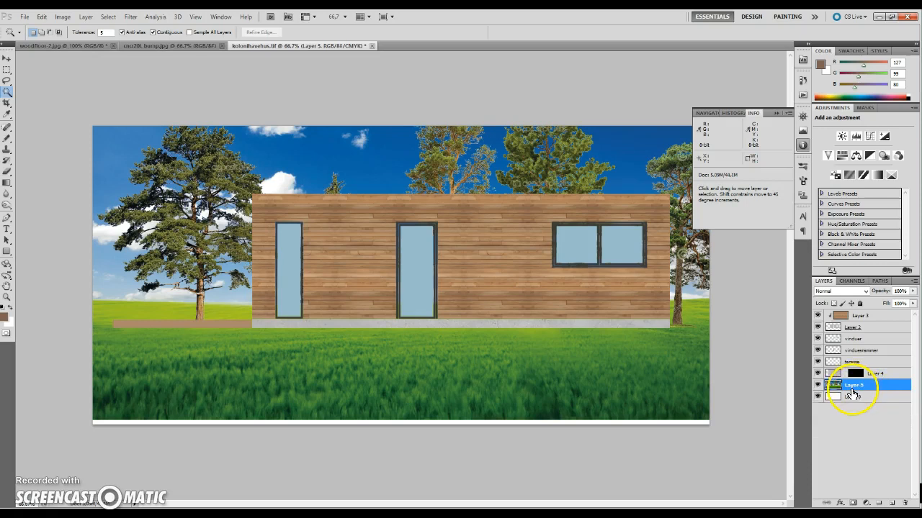
Reduce the opacity of the merged background Layer 5 to 35%
{"action": "left_click", "coordinate": [913, 290]}
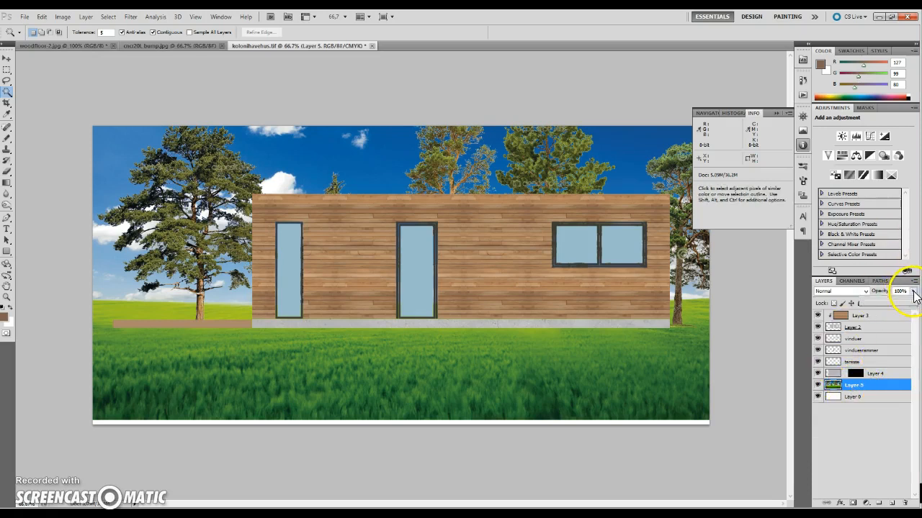
{"action": "left_click", "coordinate": [887, 306]}
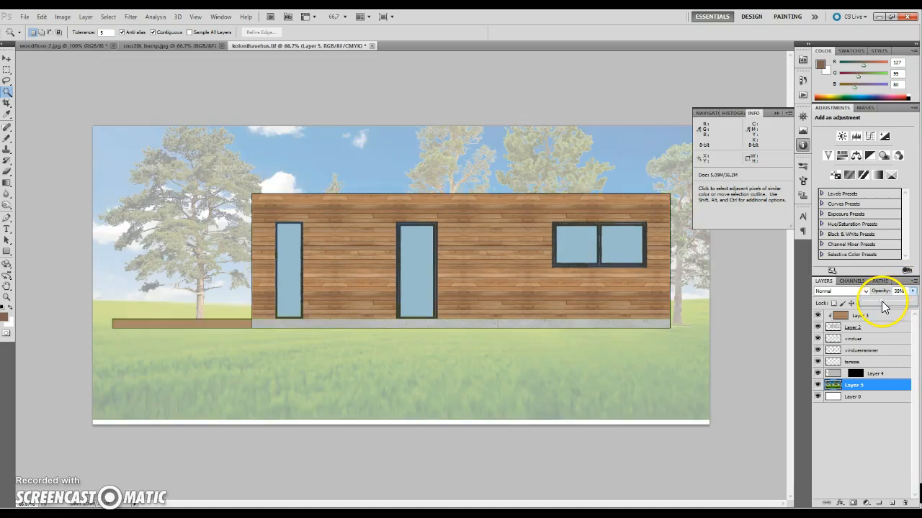
{"action": "left_click_drag", "start_coordinate": [878, 301], "coordinate": [881, 301]}
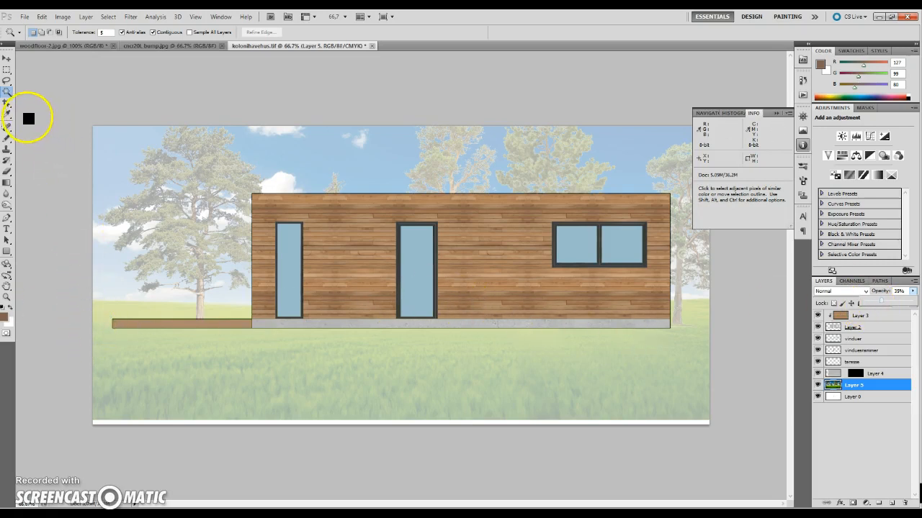
Delete the part of Layer 5 below the house's ground line across the full image width, and clear the selection
{"action": "left_click", "coordinate": [8, 71]}
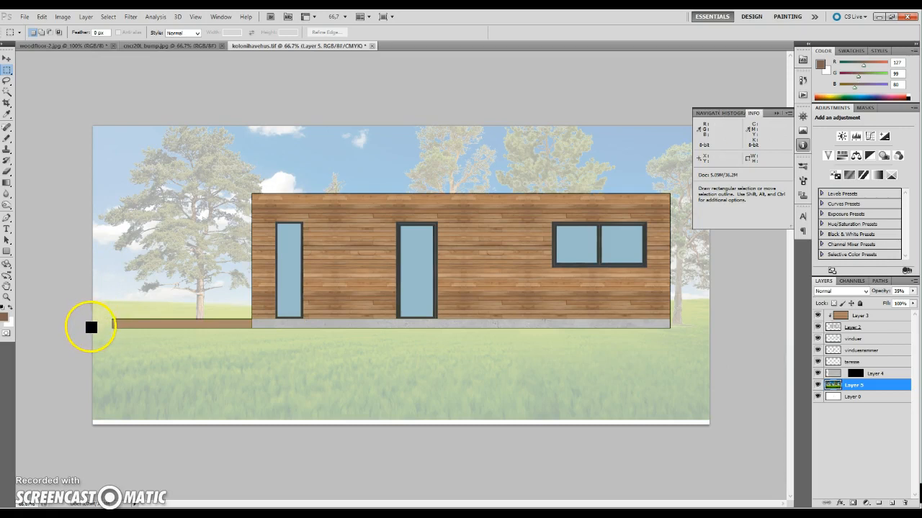
{"action": "left_click_drag", "start_coordinate": [91, 328], "coordinate": [714, 512]}
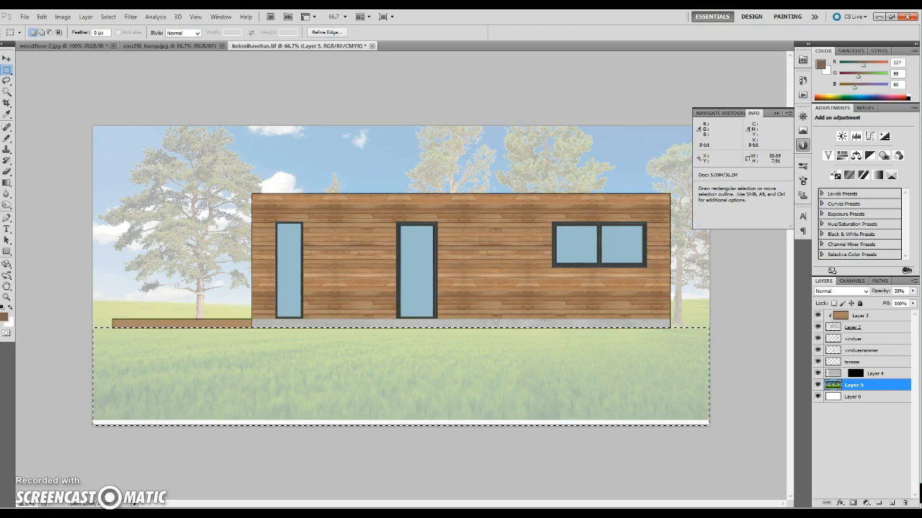
{"action": "key", "text": "Delete"}
{"action": "key", "text": "ctrl+d"}
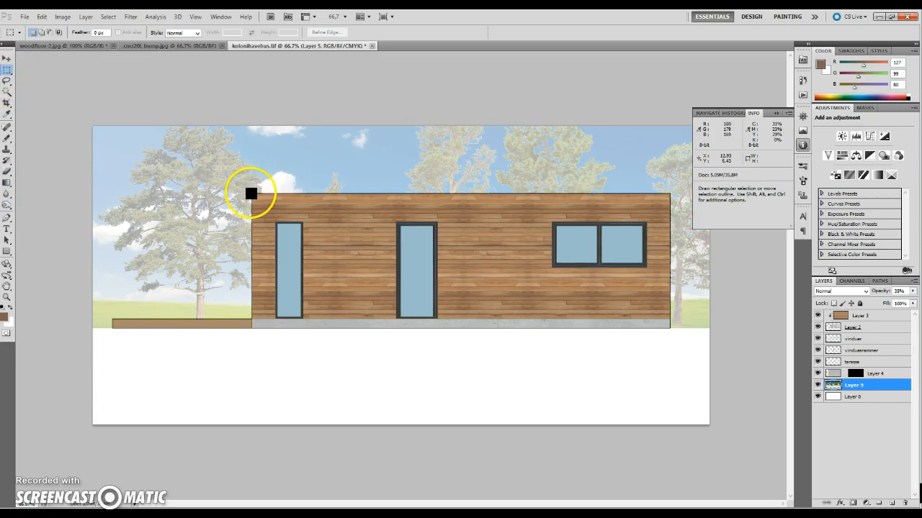
Select a thin strip about 34.66 by 0.37 along the house's roof edge and create a topmost layer named zink for it
{"action": "left_click_drag", "start_coordinate": [250, 194], "coordinate": [674, 196]}
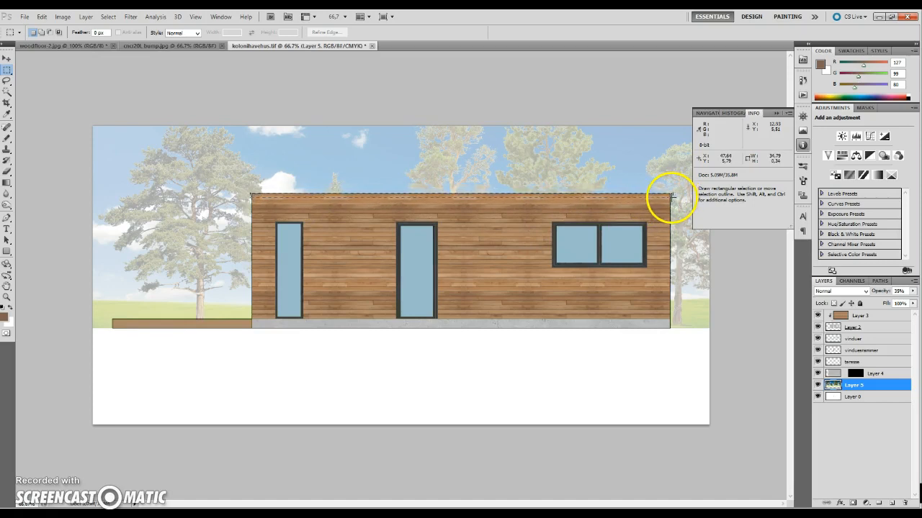
{"action": "left_click_drag", "start_coordinate": [671, 196], "coordinate": [672, 196]}
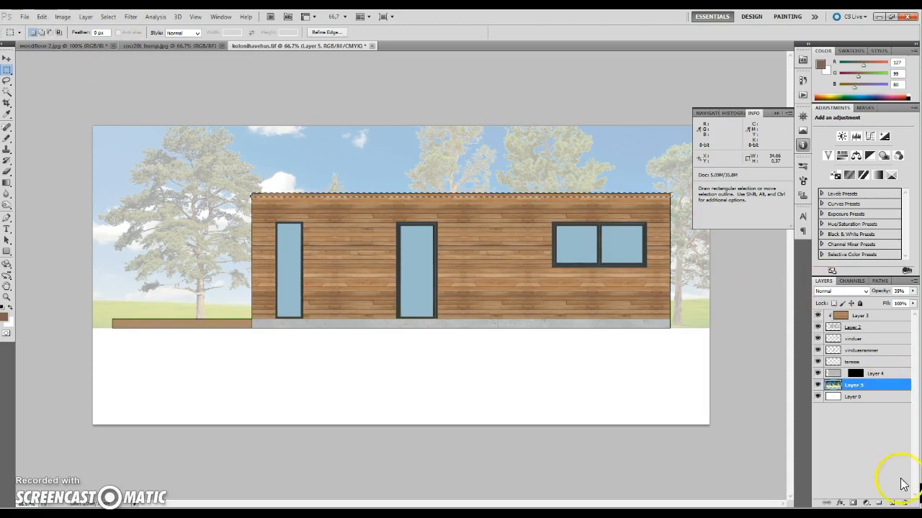
{"action": "left_click", "coordinate": [893, 504]}
{"action": "left_click_drag", "start_coordinate": [907, 382], "coordinate": [868, 314]}
{"action": "double_click", "coordinate": [853, 316]}
{"action": "type", "text": "zink"}
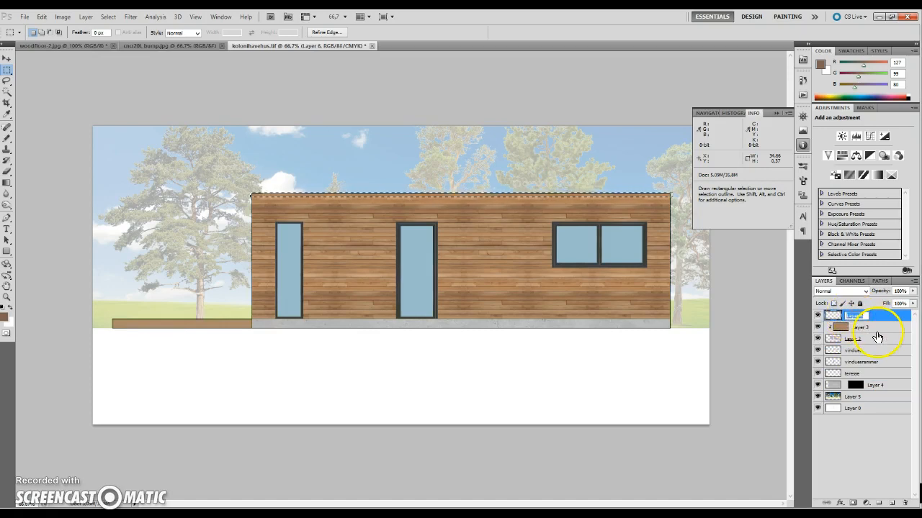
{"action": "key", "text": "Return"}
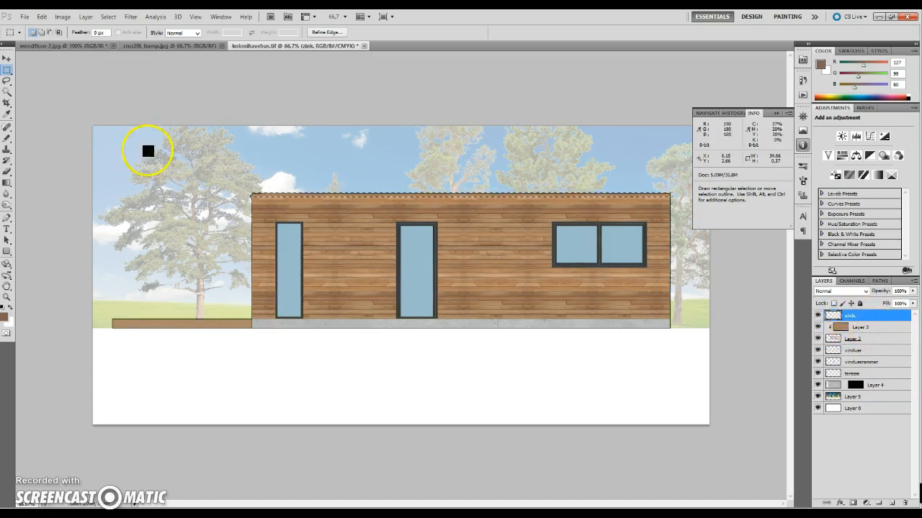
Stroke the roof strip selection on the zink layer with a 2 px black outline placed outside
{"action": "left_click", "coordinate": [42, 17]}
{"action": "left_click", "coordinate": [54, 163]}
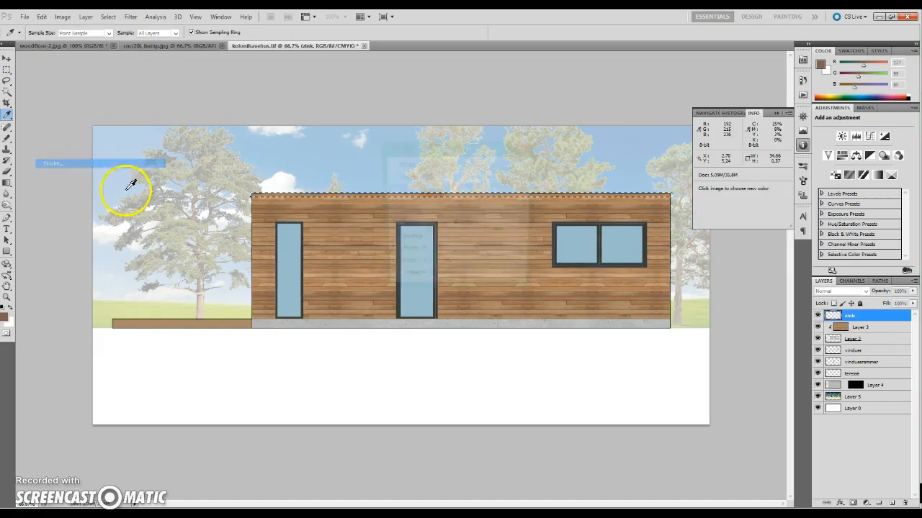
{"action": "type", "text": "2"}
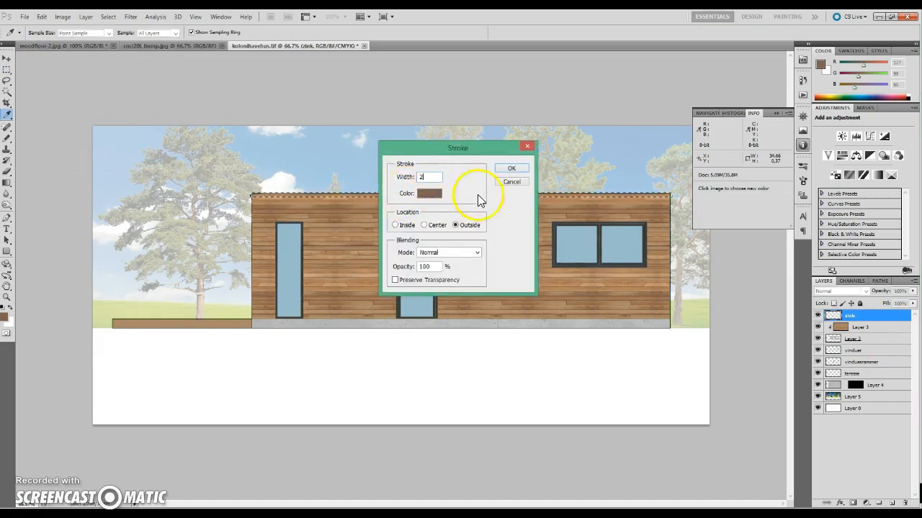
{"action": "left_click", "coordinate": [430, 202]}
{"action": "left_click_drag", "start_coordinate": [560, 240], "coordinate": [499, 298]}
{"action": "left_click", "coordinate": [757, 154]}
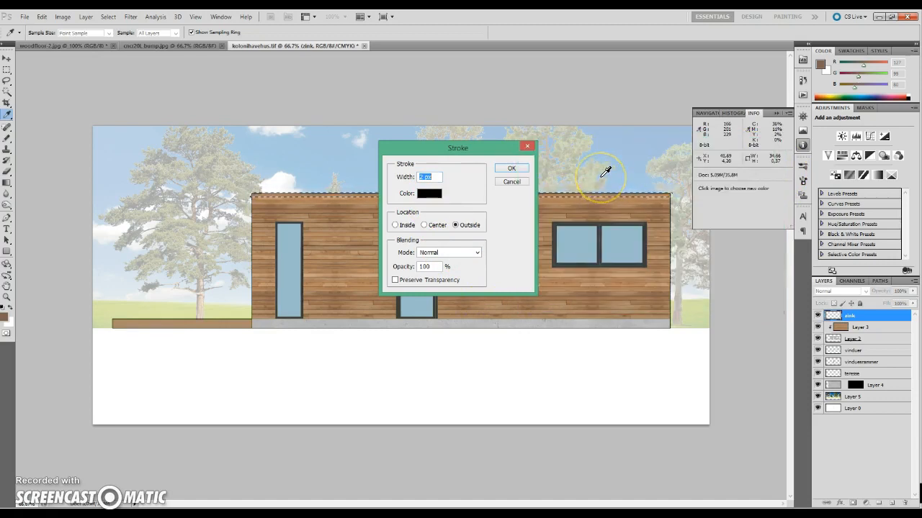
{"action": "left_click", "coordinate": [412, 147]}
{"action": "left_click", "coordinate": [511, 168]}
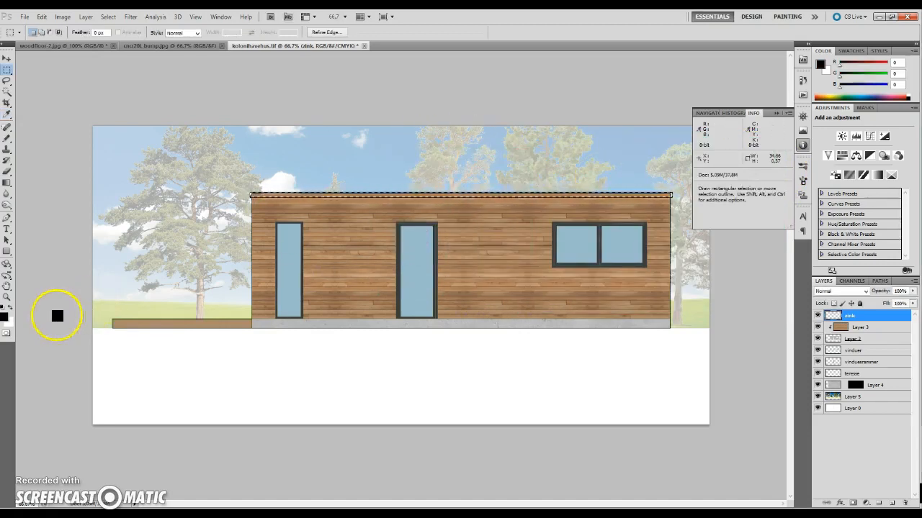
Fill the roof strip on the zink layer with mid grey (RGB 135, 135, 135) and clear the selection
{"action": "left_click", "coordinate": [6, 321]}
{"action": "left_click_drag", "start_coordinate": [529, 191], "coordinate": [513, 221]}
{"action": "left_click", "coordinate": [743, 158]}
{"action": "key", "text": "m"}
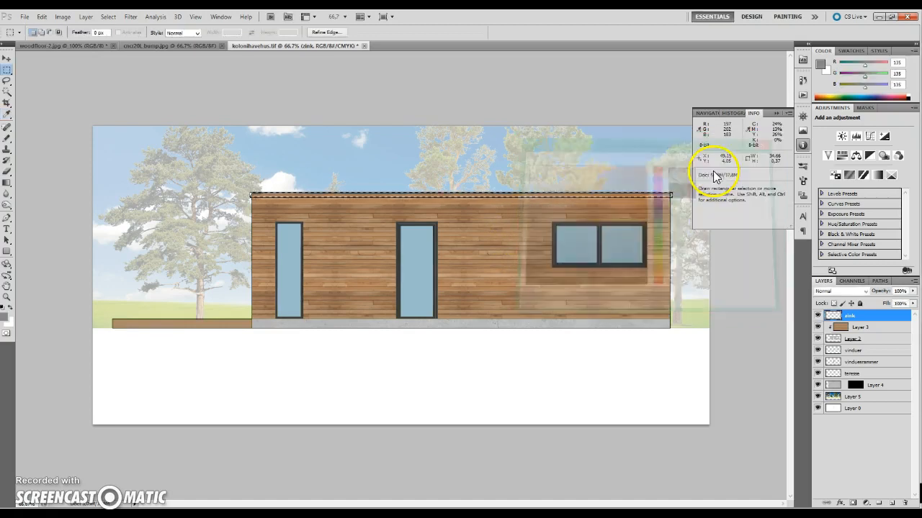
{"action": "key", "text": "alt+BackSpace"}
{"action": "key", "text": "ctrl+d"}
Hide the panels and view the finished elevation in full-screen mode on a black background
{"action": "key", "text": "Tab"}
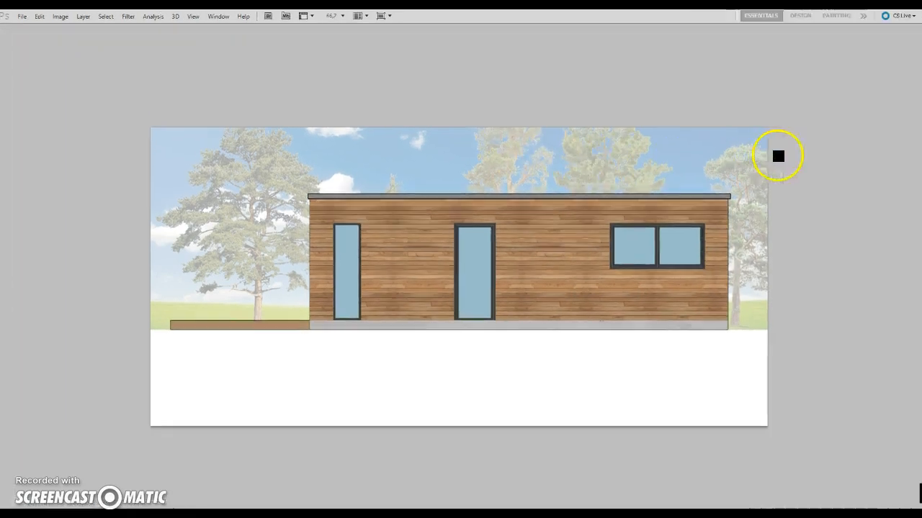
{"action": "key", "text": "f"}
{"action": "key", "text": "f"}
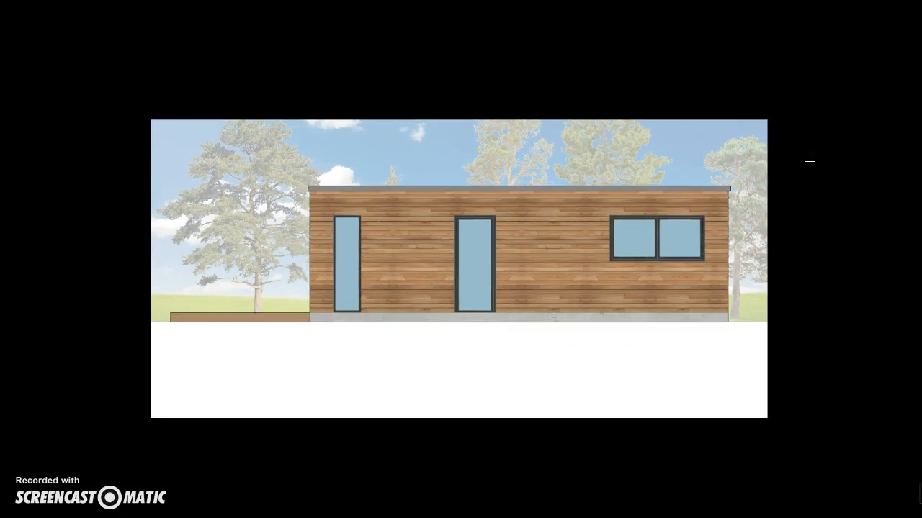